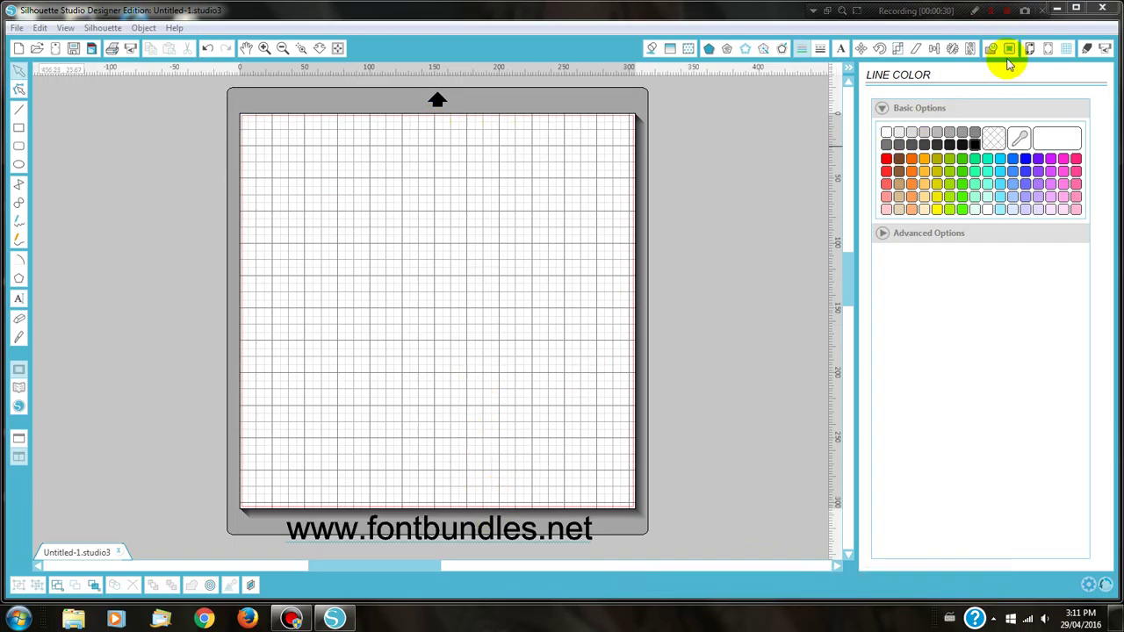
Set the design page size to A4, 210 × 297 mm in portrait.
left_click(1030, 51)
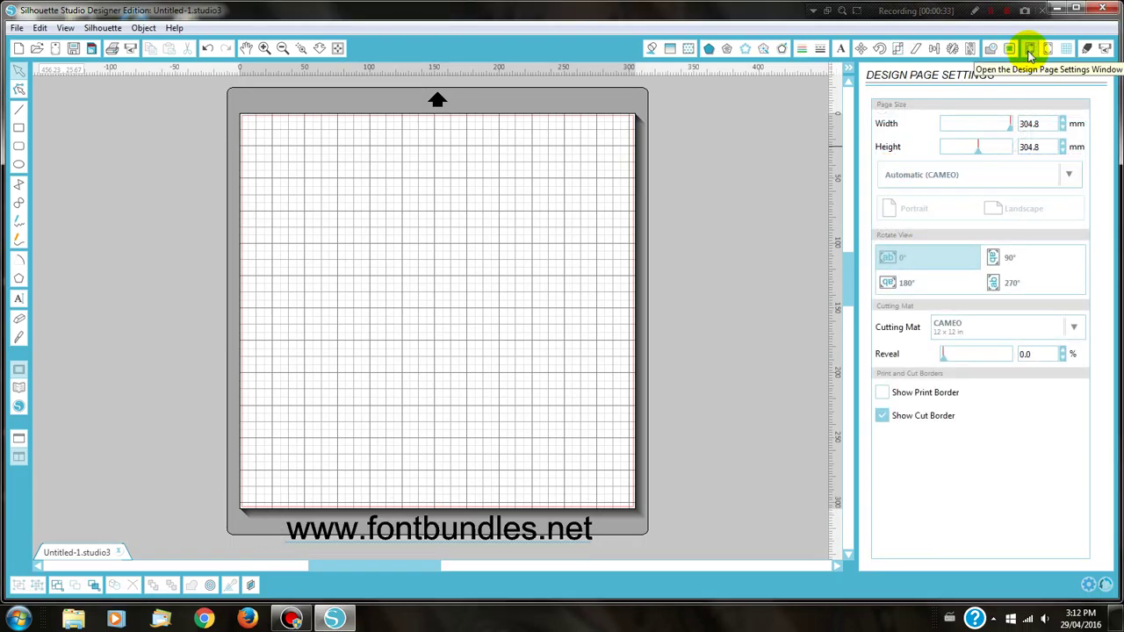
left_click(955, 175)
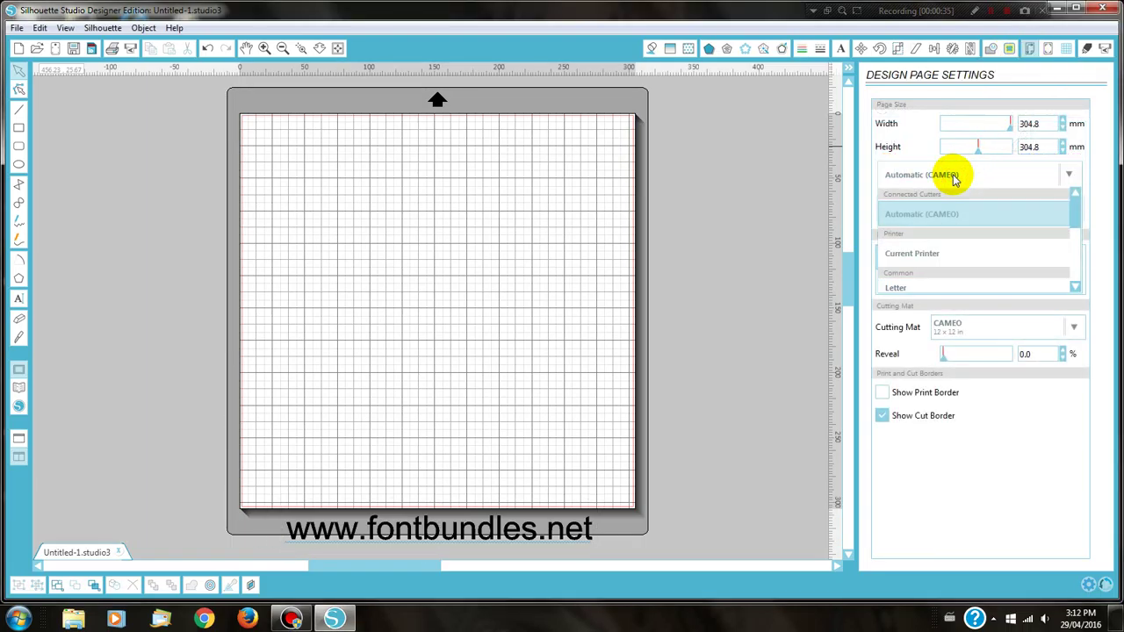
left_click(1075, 288)
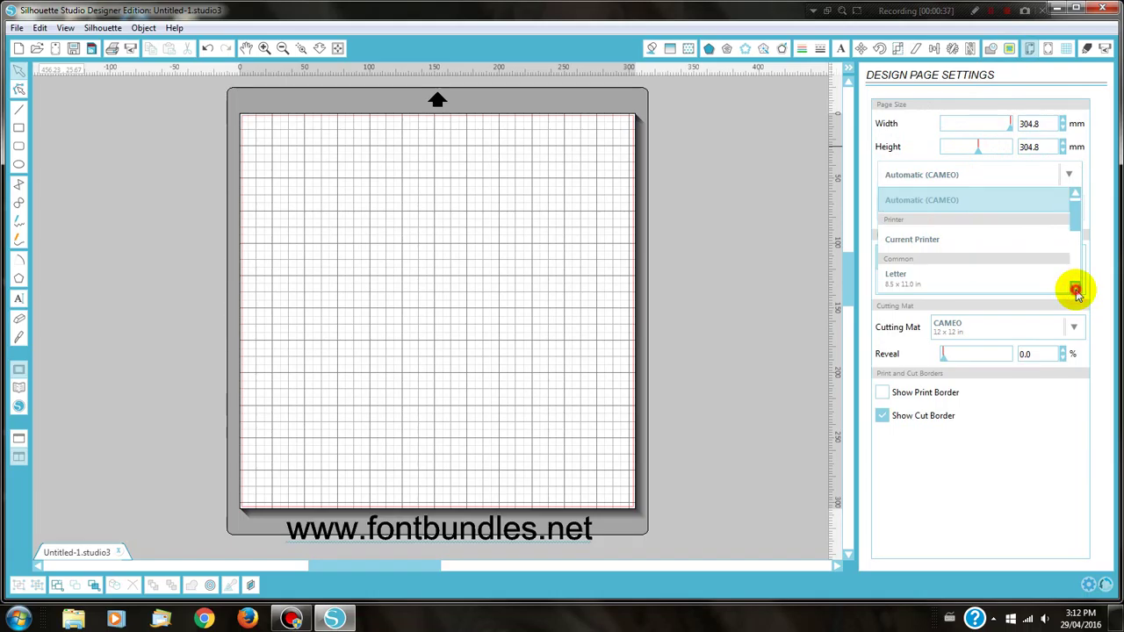
left_click(1075, 288)
left_click(1075, 288)
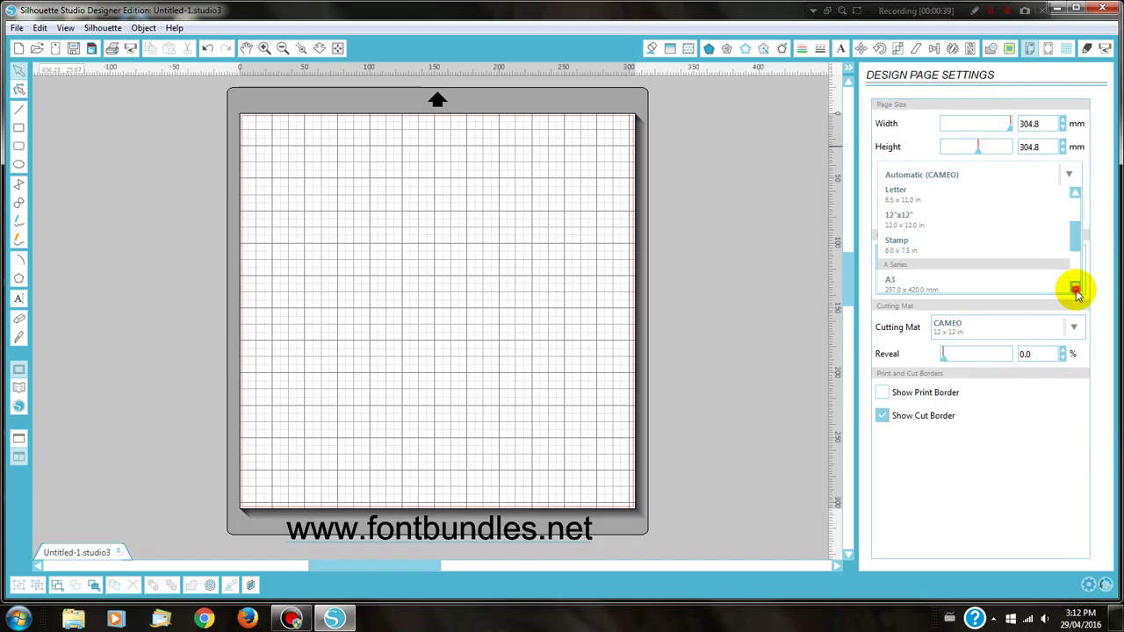
left_click(1075, 288)
left_click(1075, 288)
left_click(915, 271)
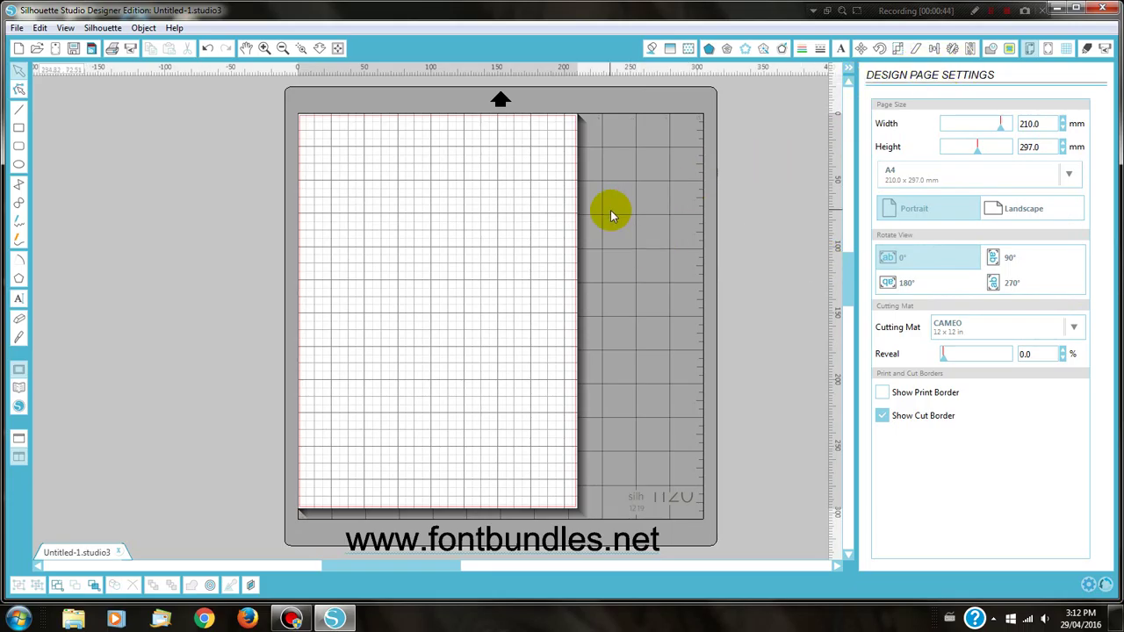
Turn on Type 1 registration marks for the A4 print-and-cut page.
left_click(1048, 50)
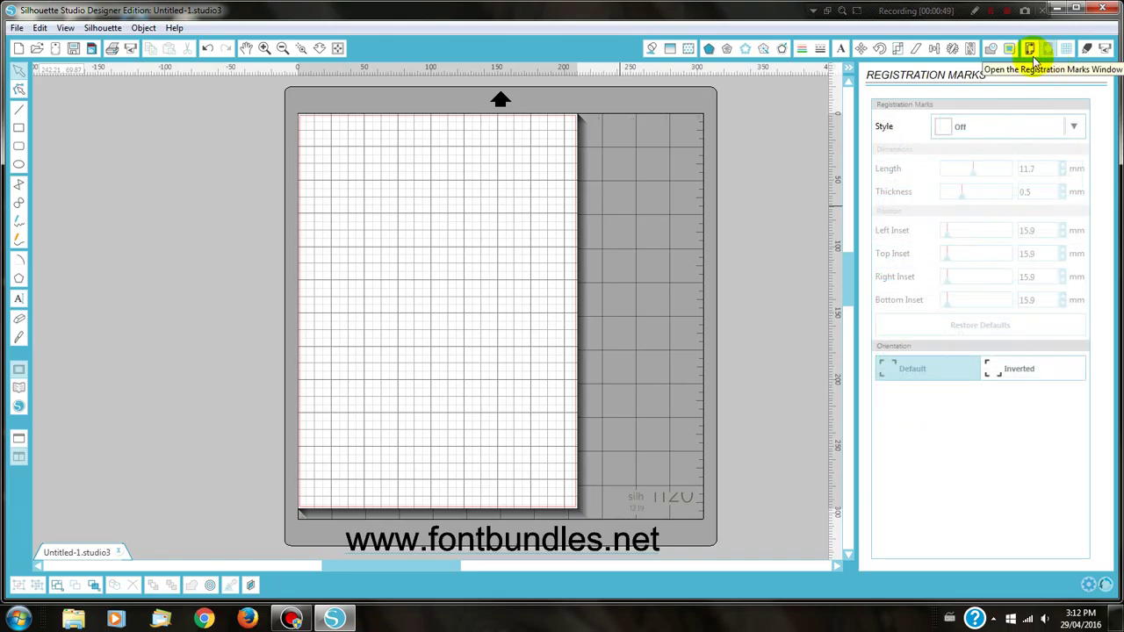
left_click(977, 129)
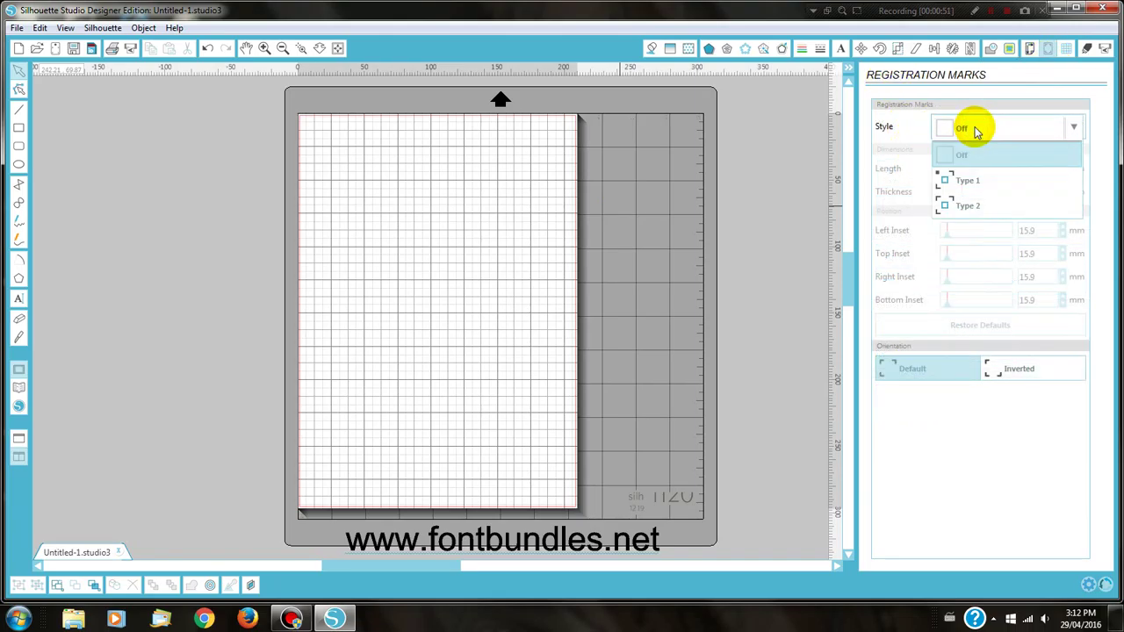
left_click(964, 182)
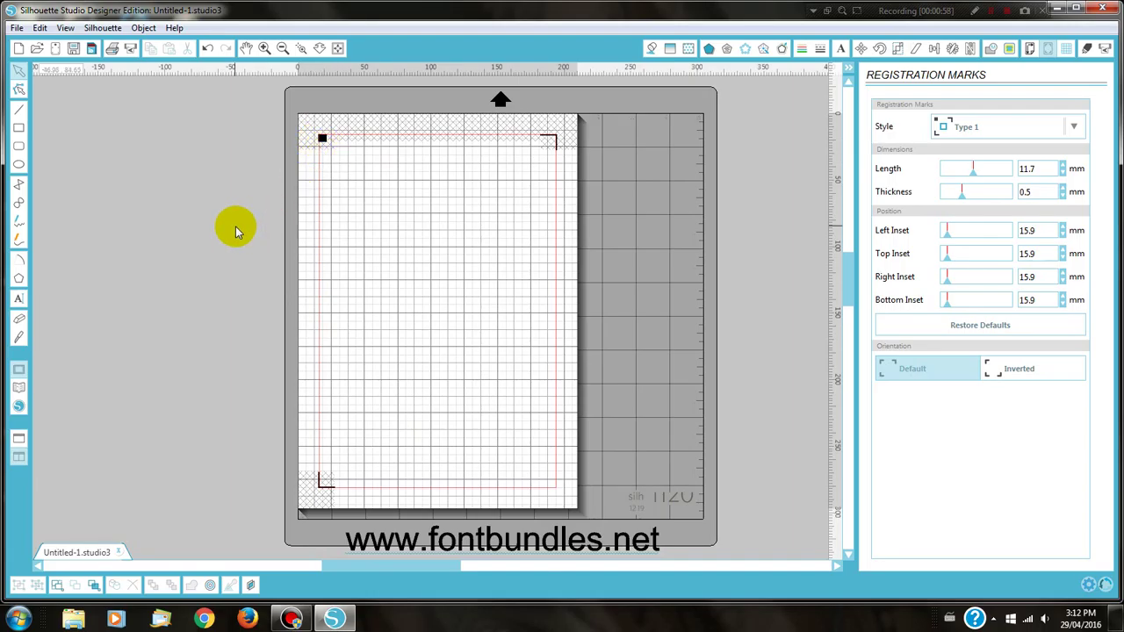
Draw a roughly 40 × 15 mm rounded rectangle near the page's top-left and select it.
left_click(21, 149)
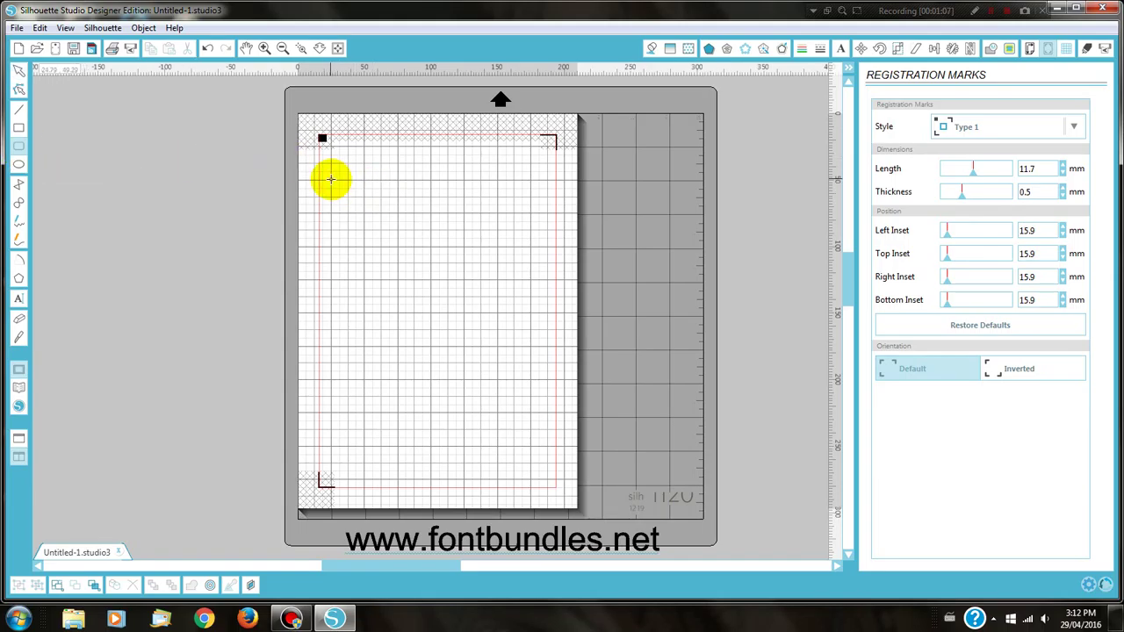
left_click_drag(330, 179, 384, 199)
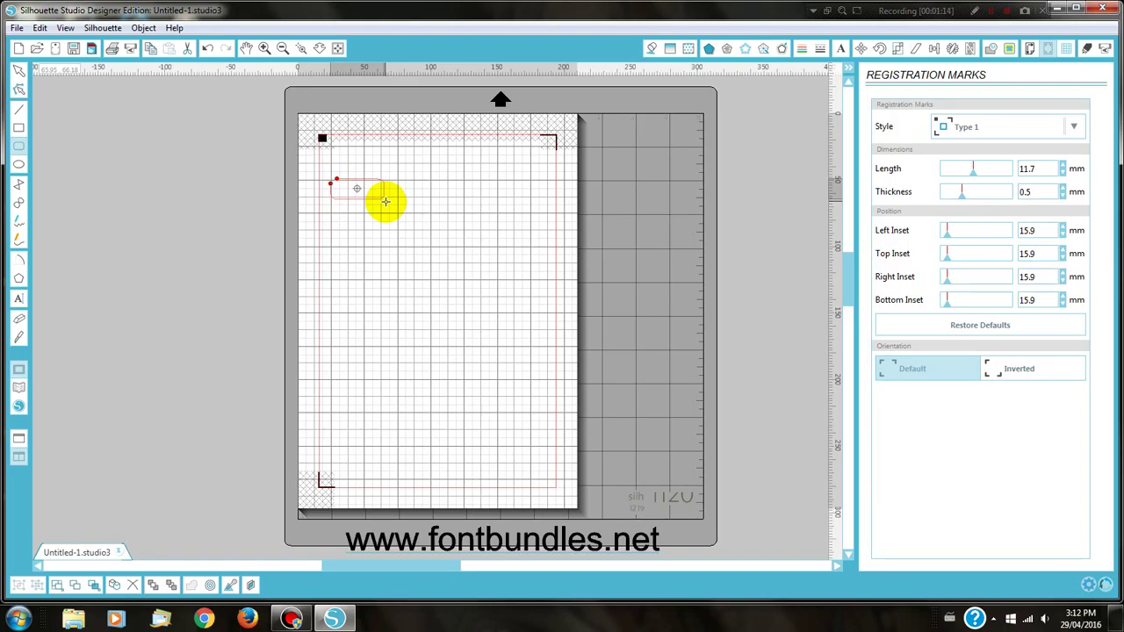
left_click(19, 71)
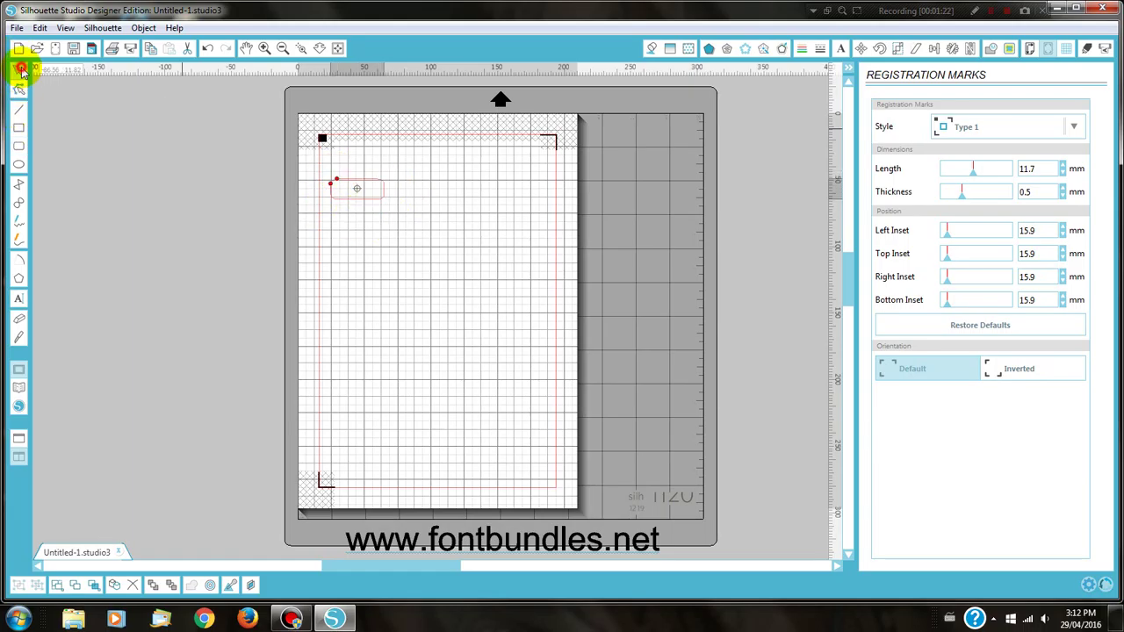
left_click(342, 205)
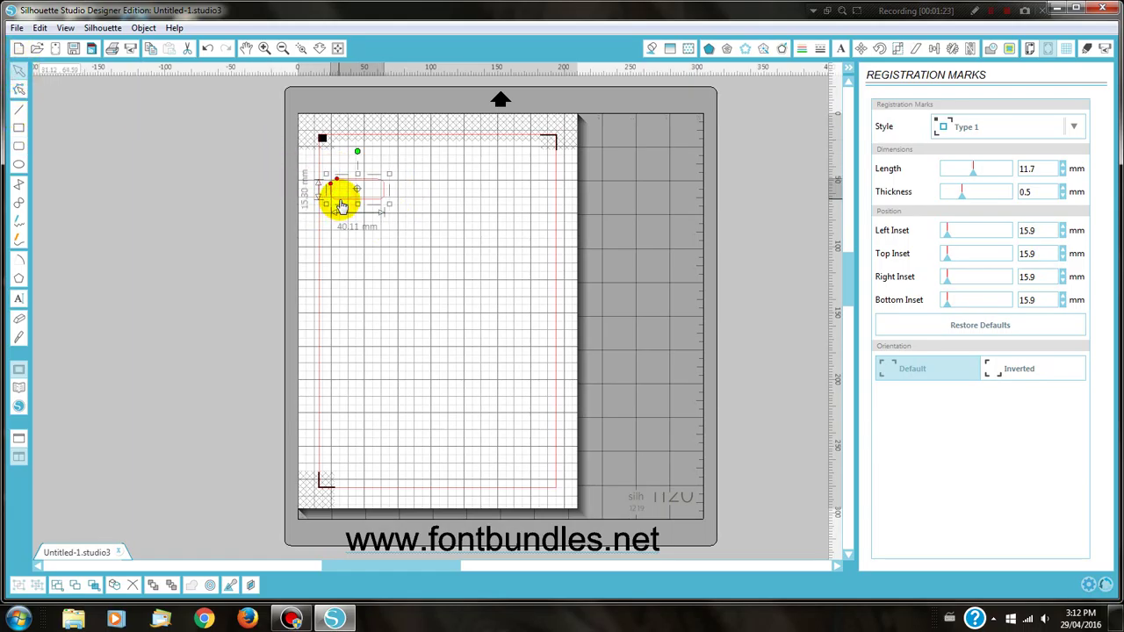
Resize the rounded rectangle to exactly 30 × 10 mm with Lock Aspect off.
left_click(896, 50)
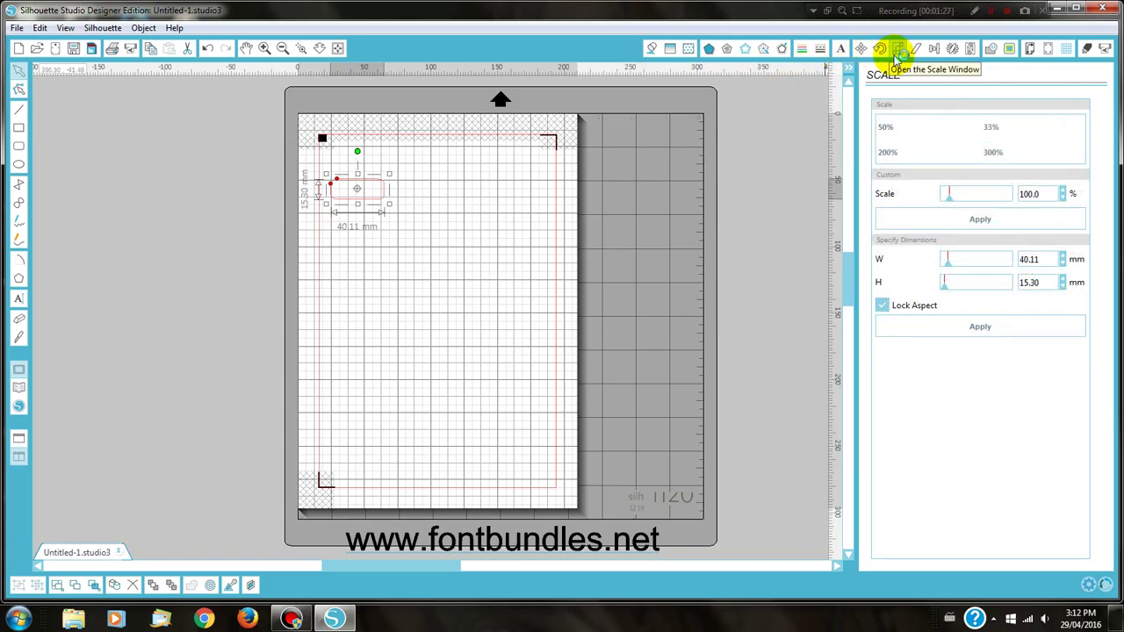
left_click(882, 307)
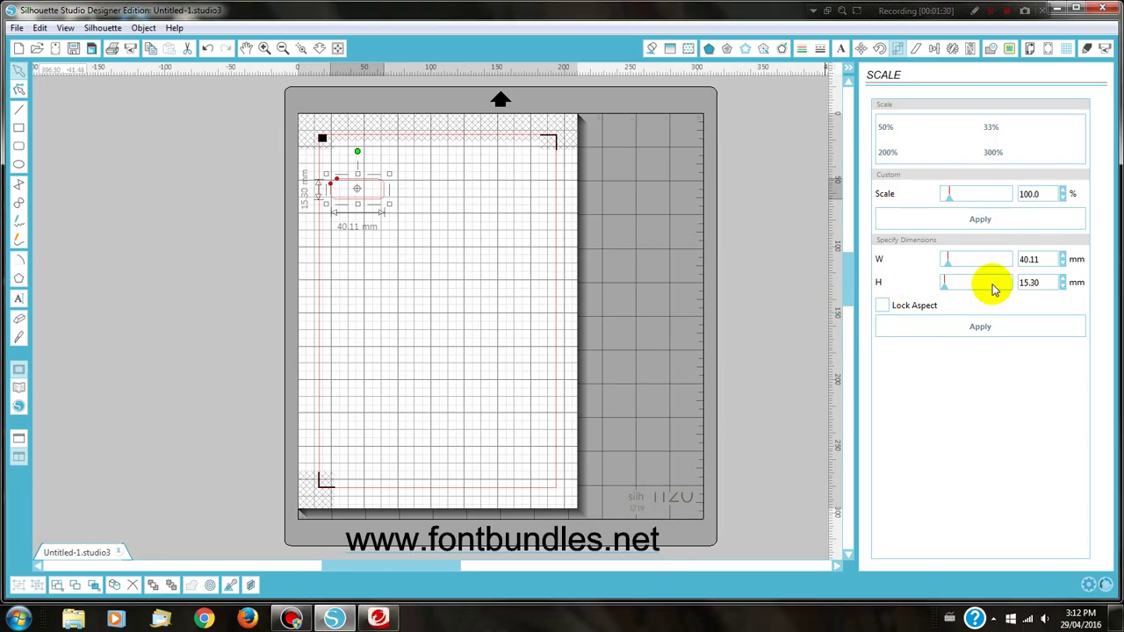
double_click(1029, 259)
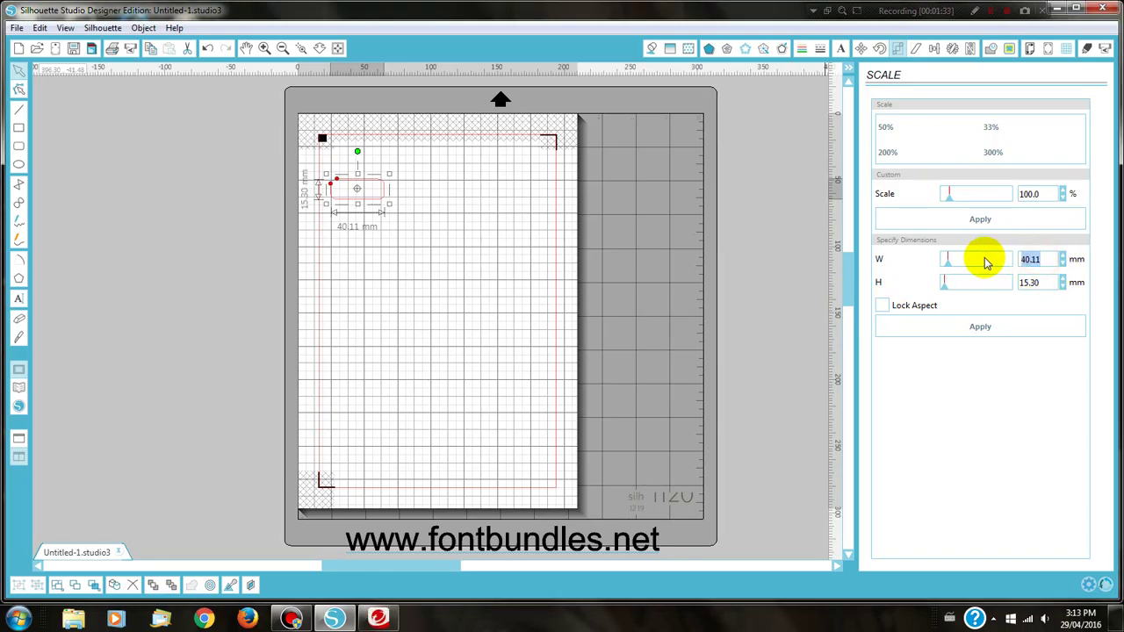
type("30")
double_click(1030, 282)
type("10")
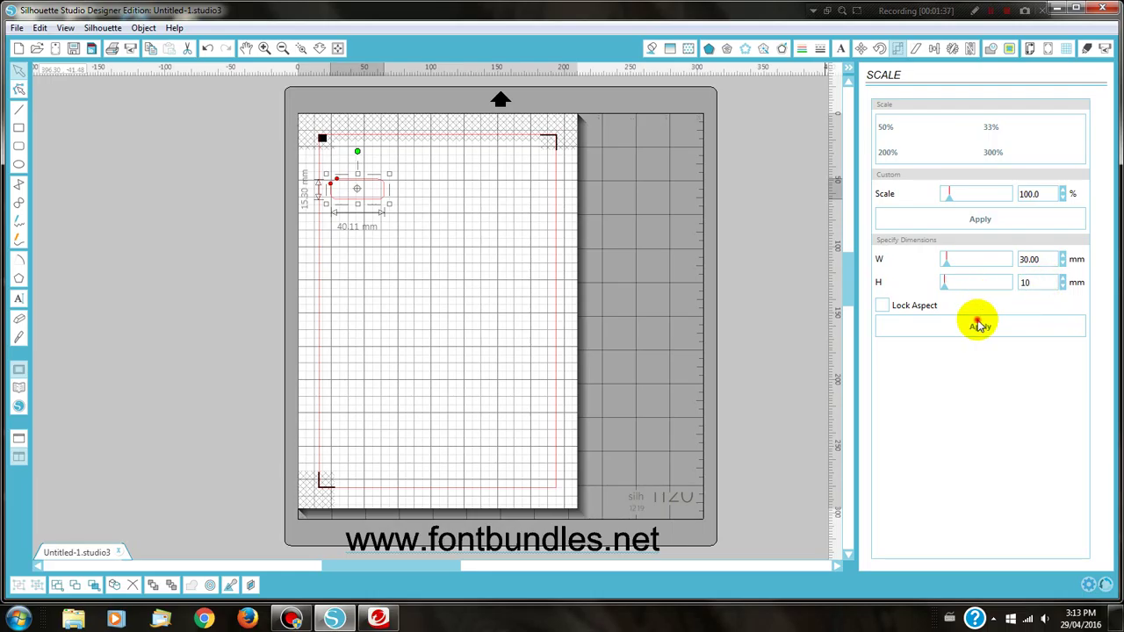
left_click(979, 323)
Zoom in on the rounded rectangle and reselect it.
left_click(301, 48)
left_click(419, 289)
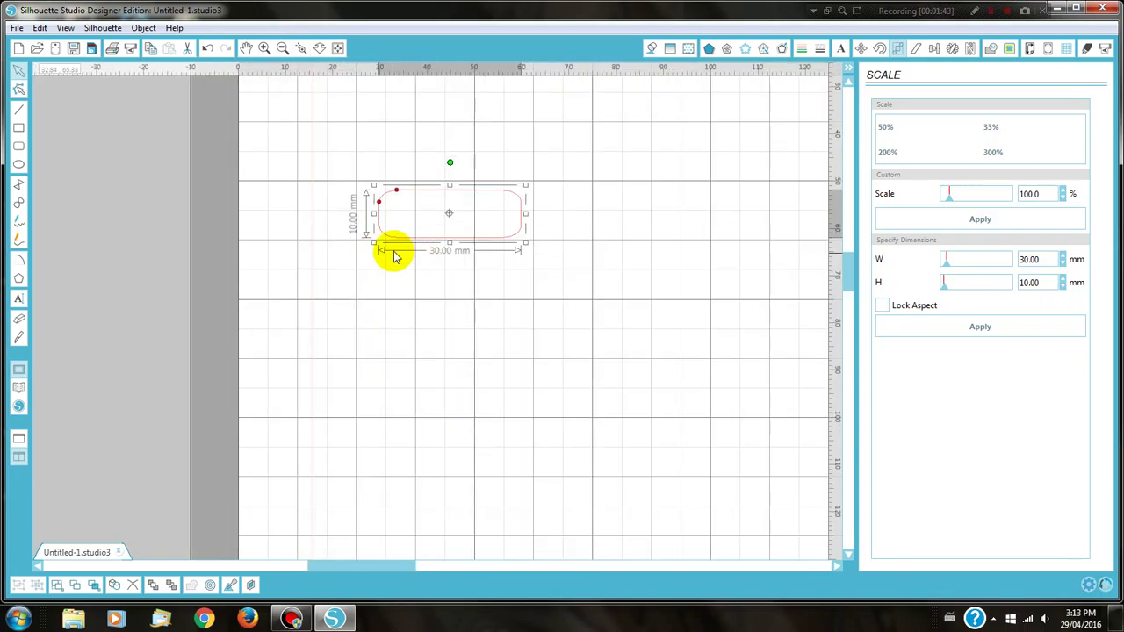
left_click(435, 243)
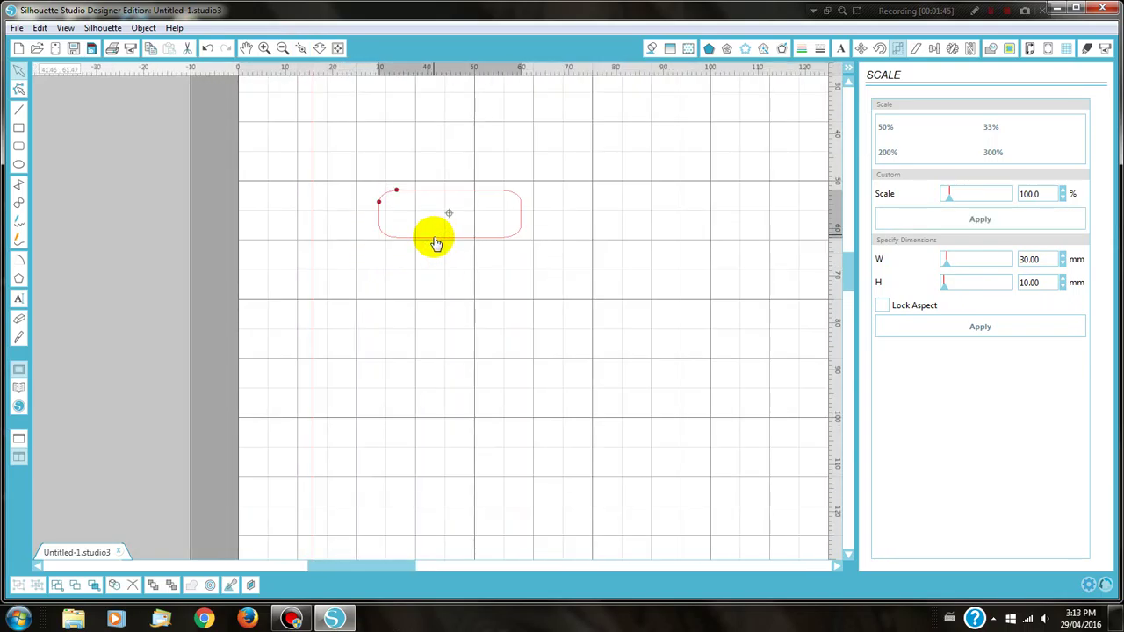
left_click(433, 243)
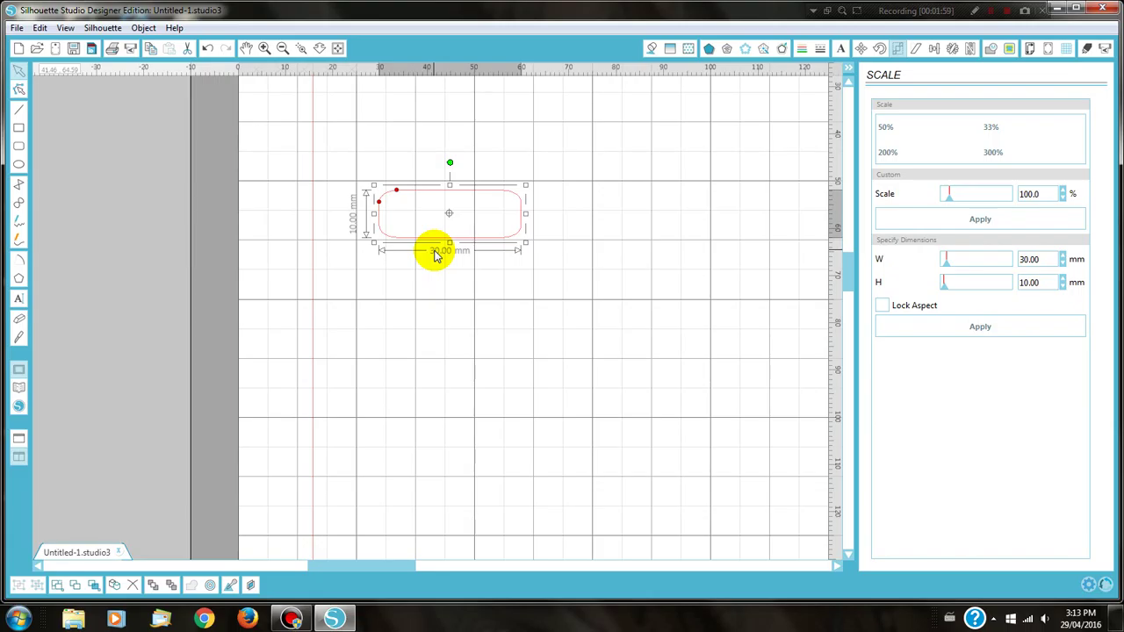
Add a 2.0 mm round offset outline around the rounded rectangle.
left_click(781, 50)
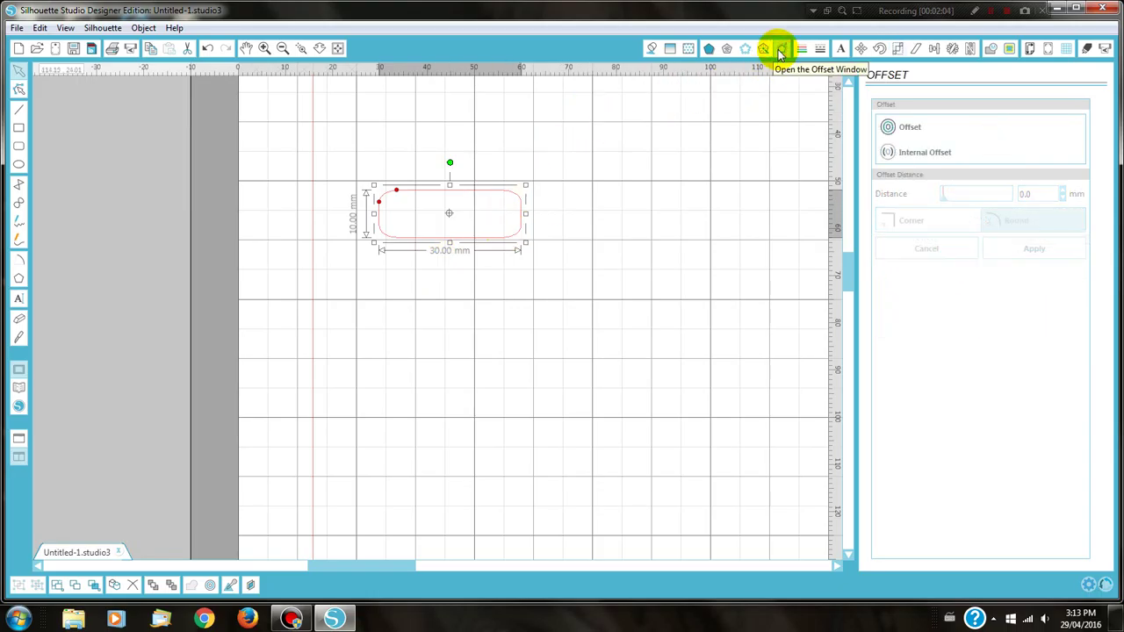
left_click(908, 131)
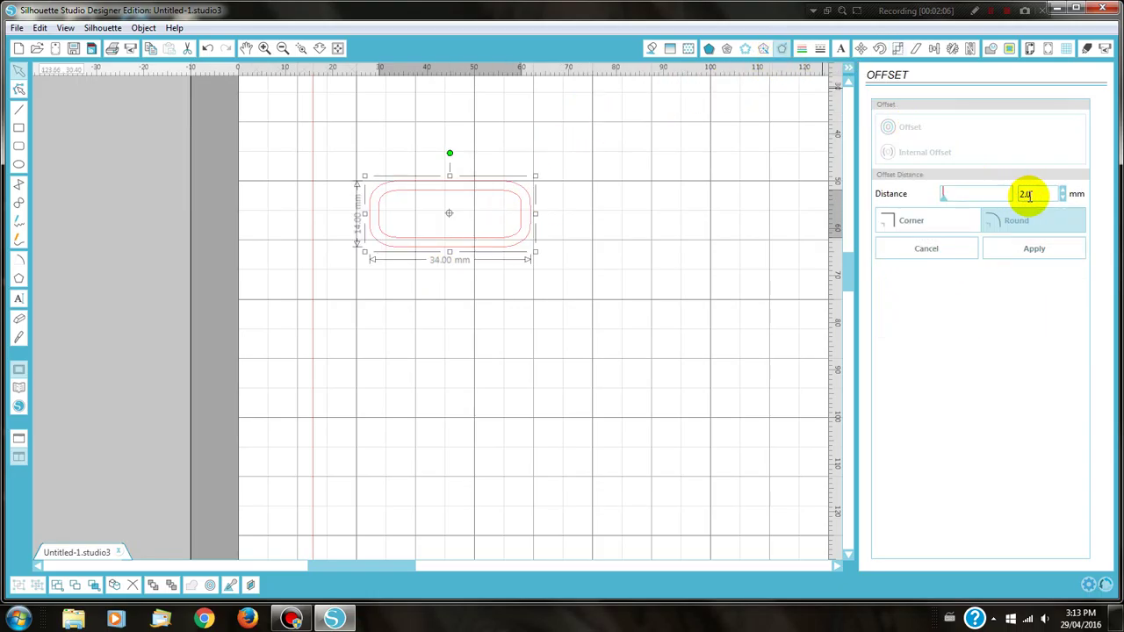
left_click(1022, 250)
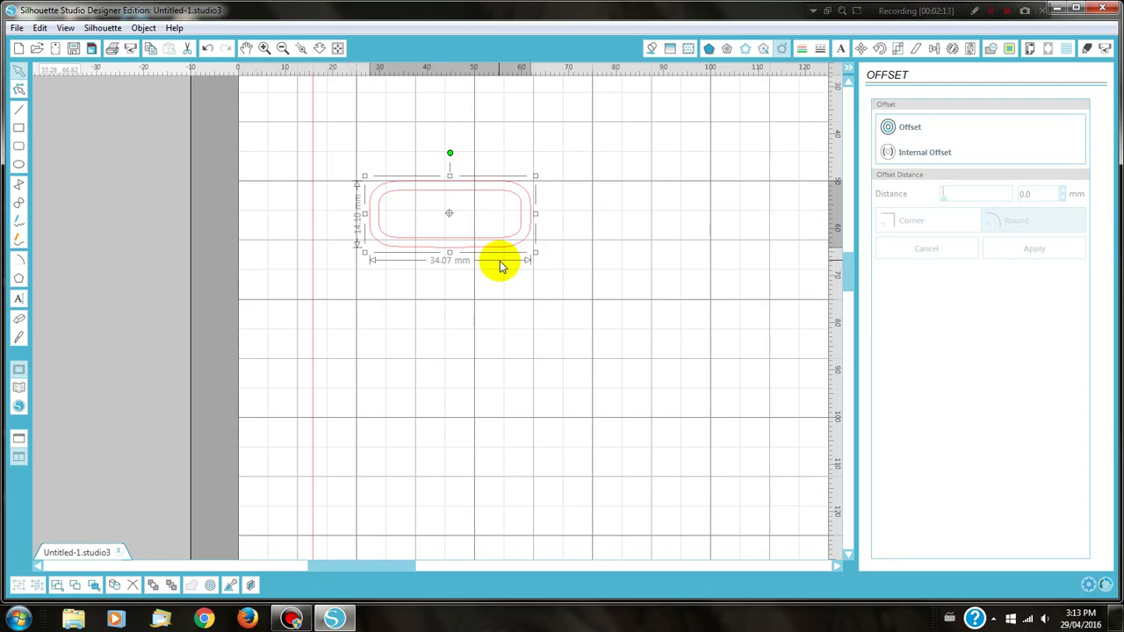
left_click(802, 50)
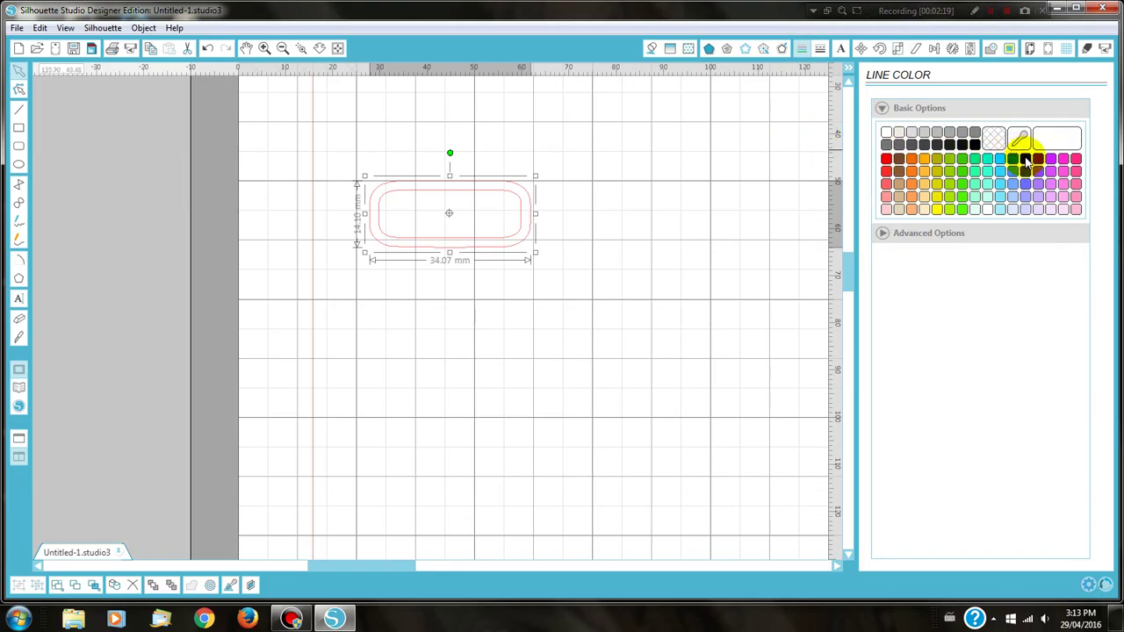
Colour the offset outline blue and set it to No Cut.
left_click(1025, 159)
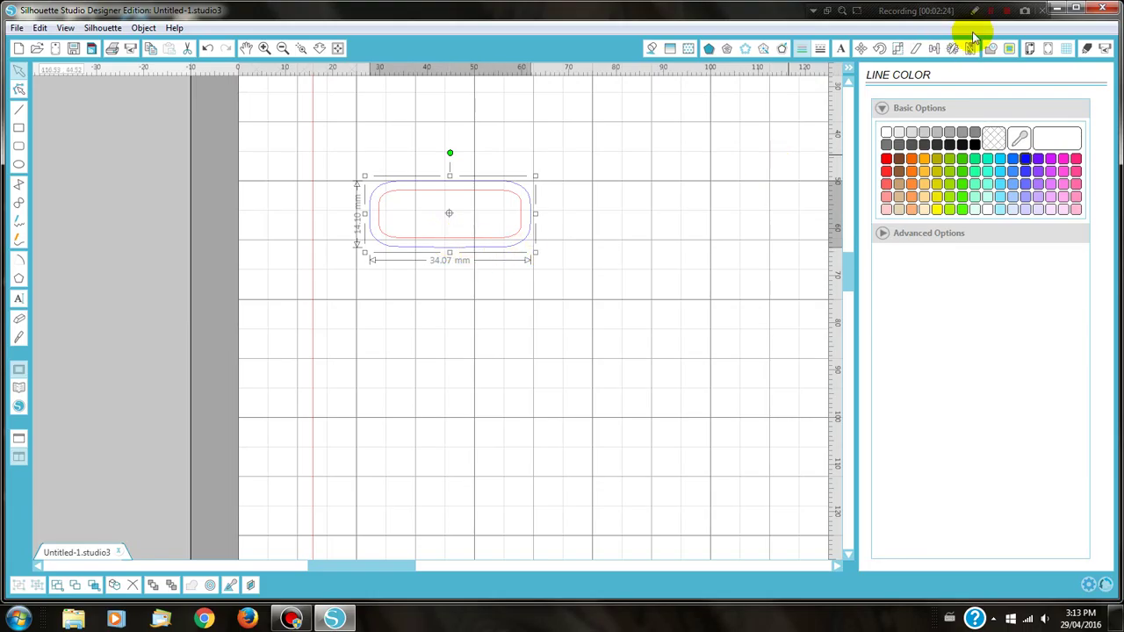
left_click(1087, 49)
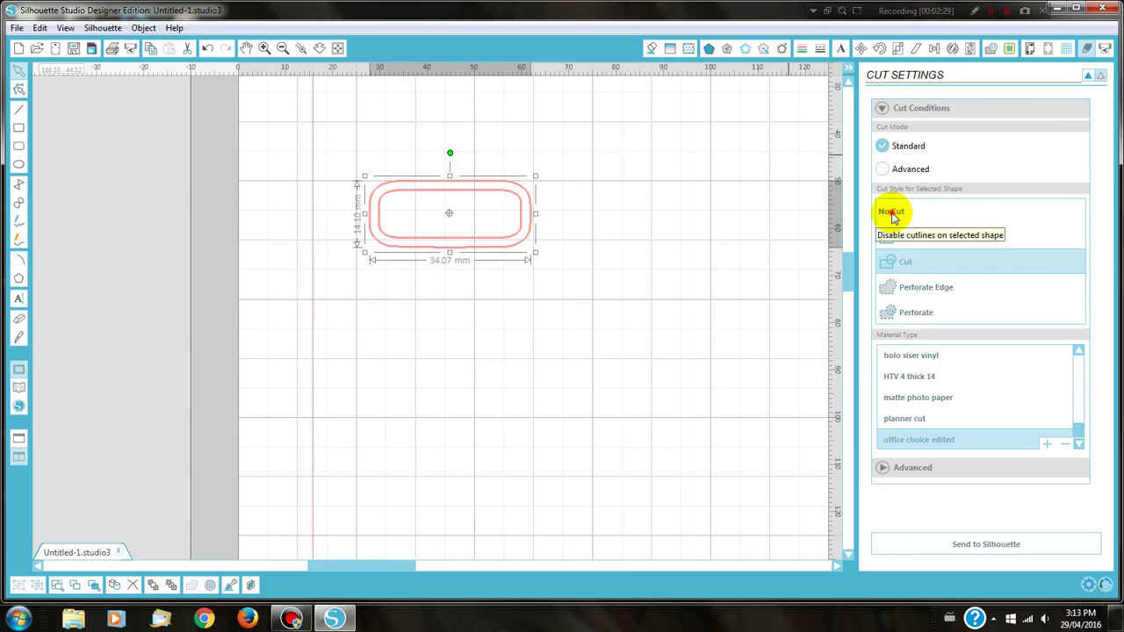
left_click(892, 216)
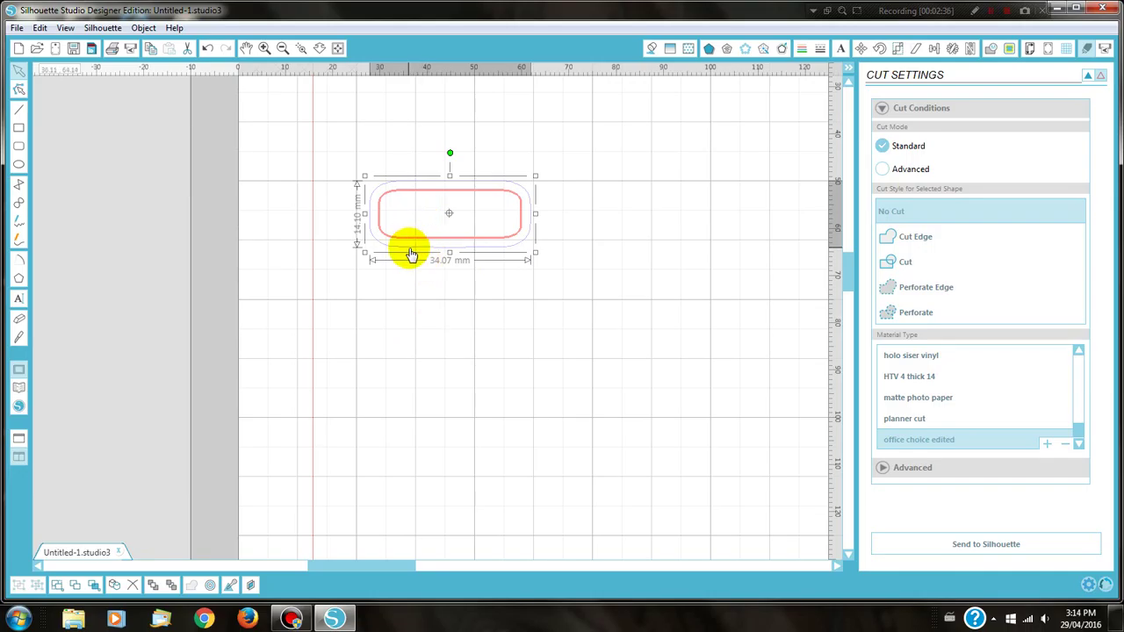
Select the rectangle and its offset outline and group them into one 34.07 × 14.10 mm object.
left_click(406, 281)
left_click_drag(381, 126, 417, 225)
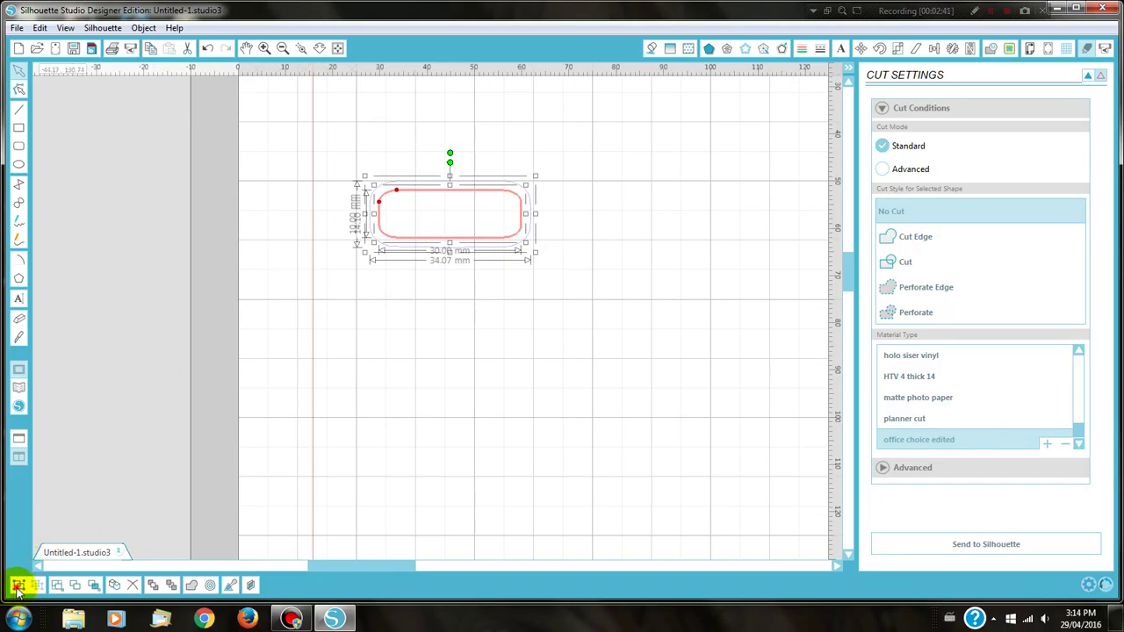
left_click(18, 586)
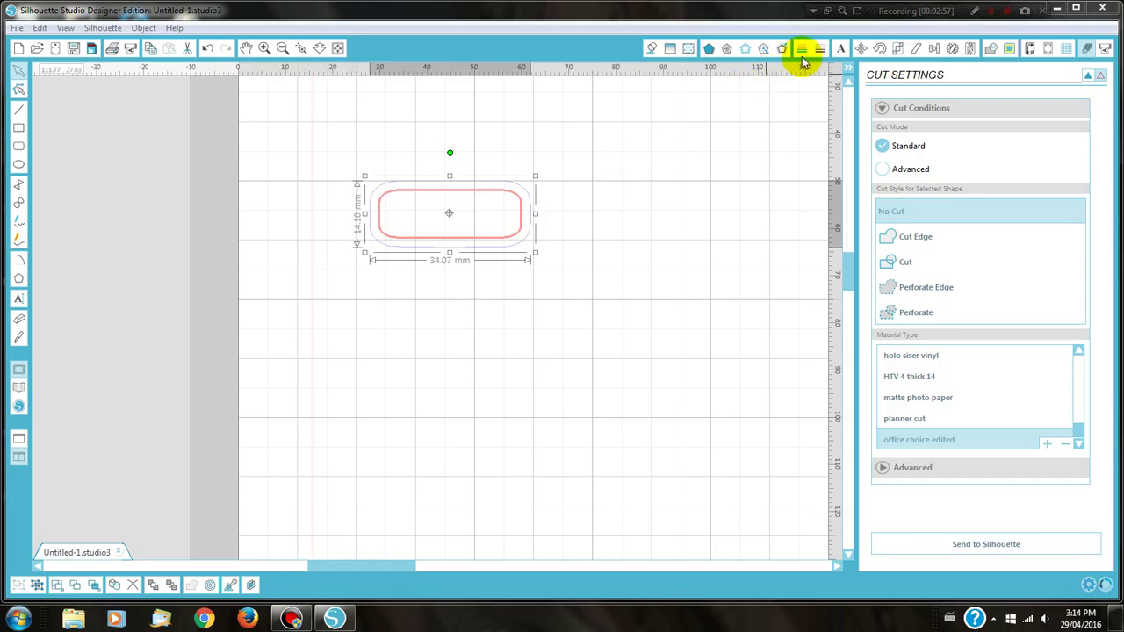
Fill the grouped rounded label with pink, then deselect it.
left_click(651, 49)
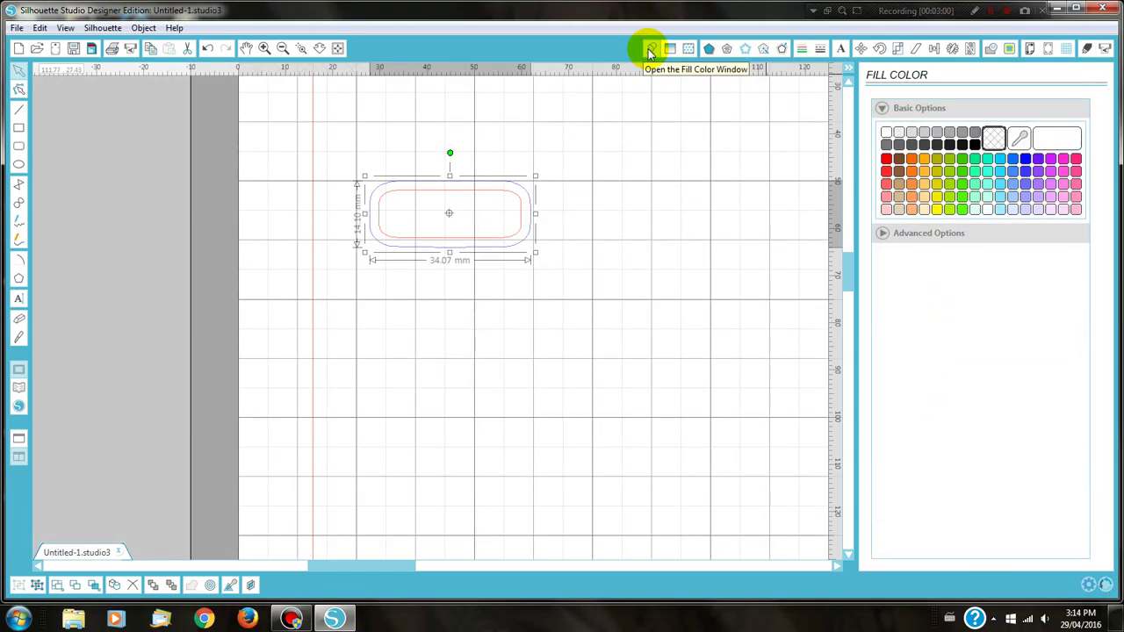
left_click(1076, 171)
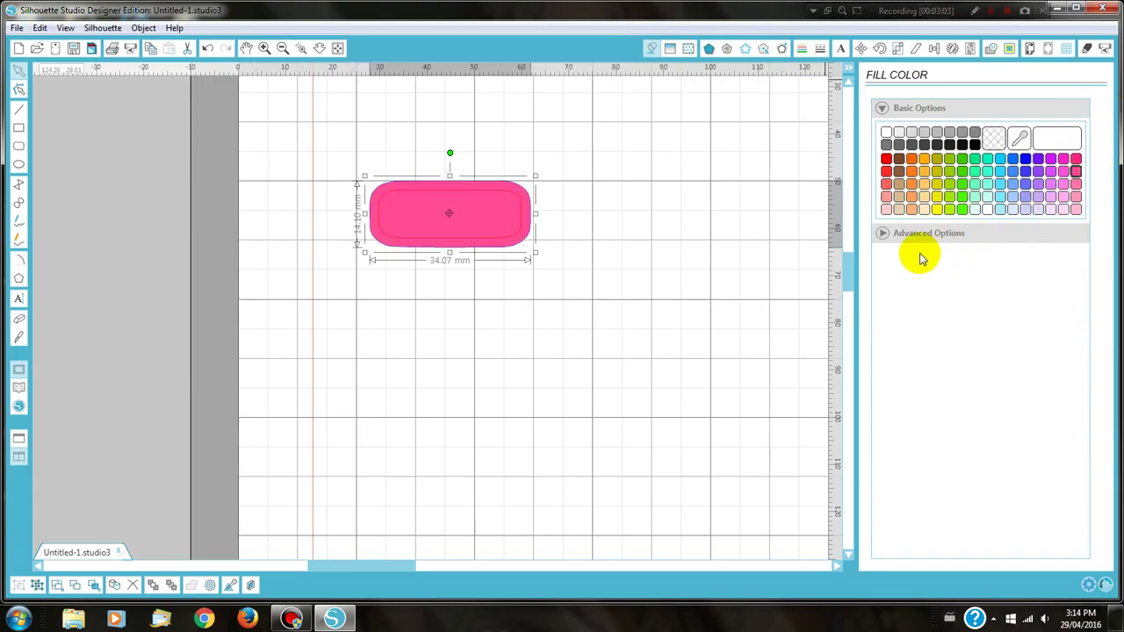
left_click(440, 328)
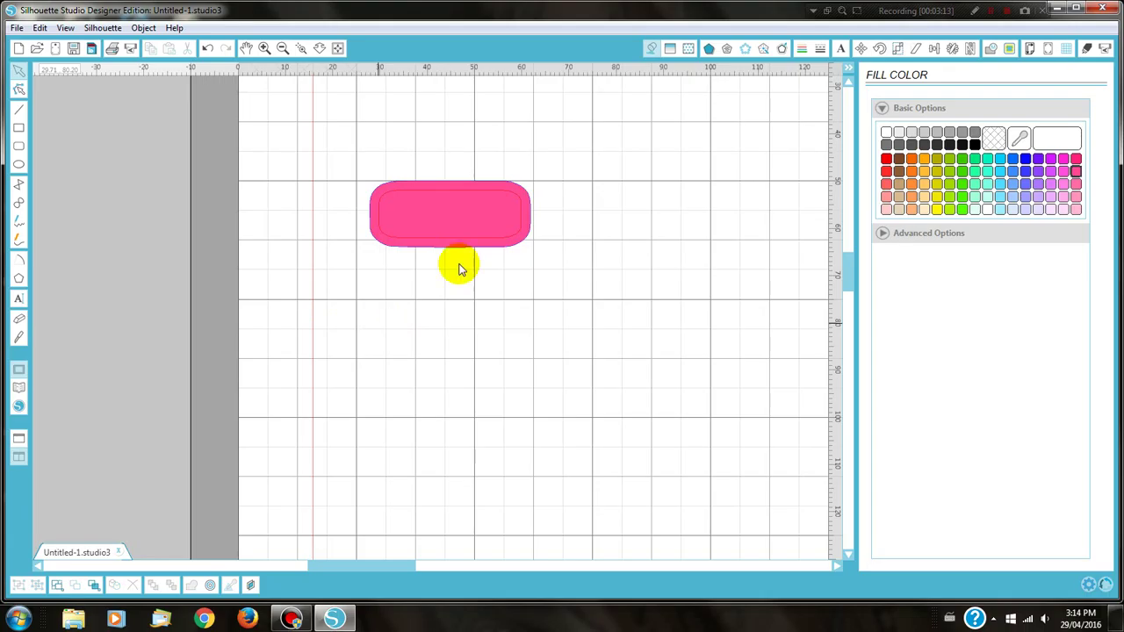
Set the text font to Dreams Liem.
left_click(841, 51)
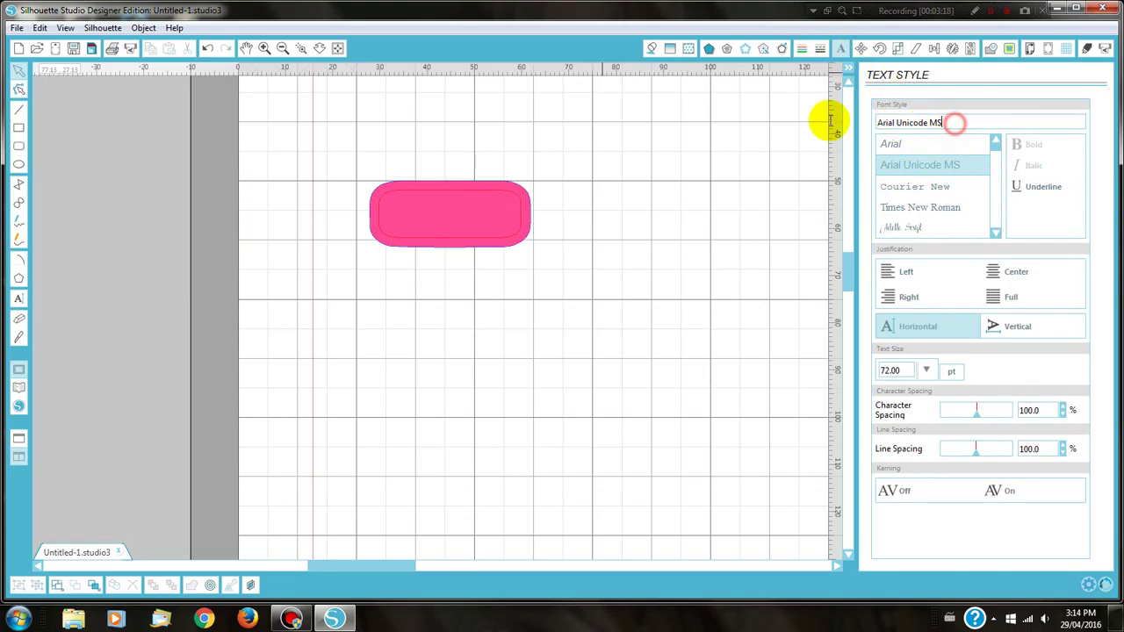
key("ctrl+a")
type("dr")
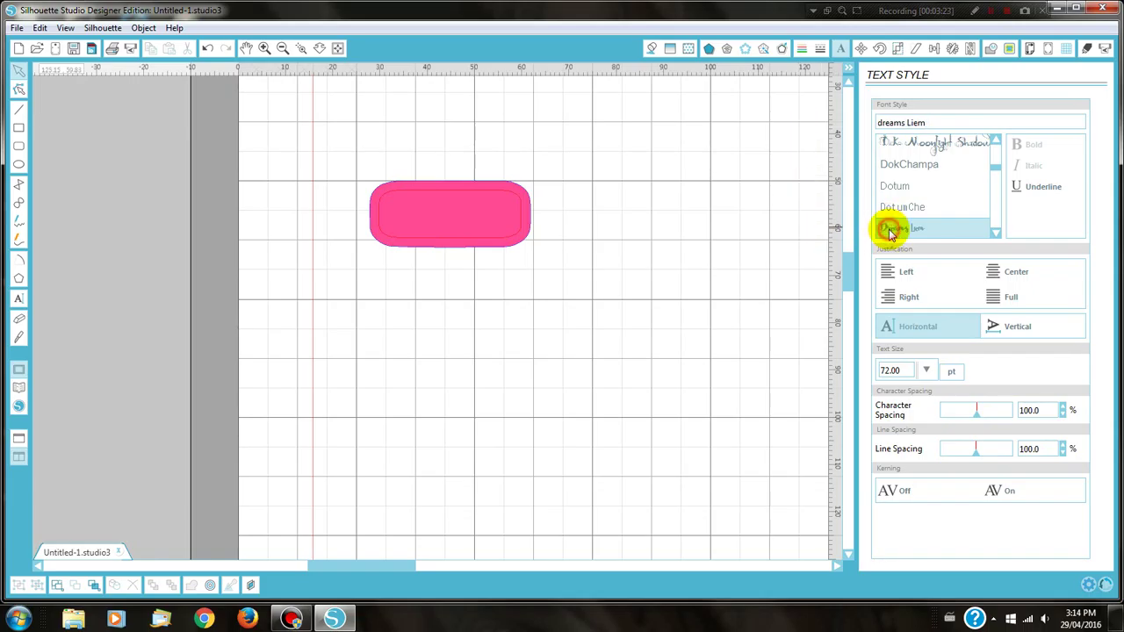
Type 'Appointment' below the pink label and move it further left and down.
left_click(19, 299)
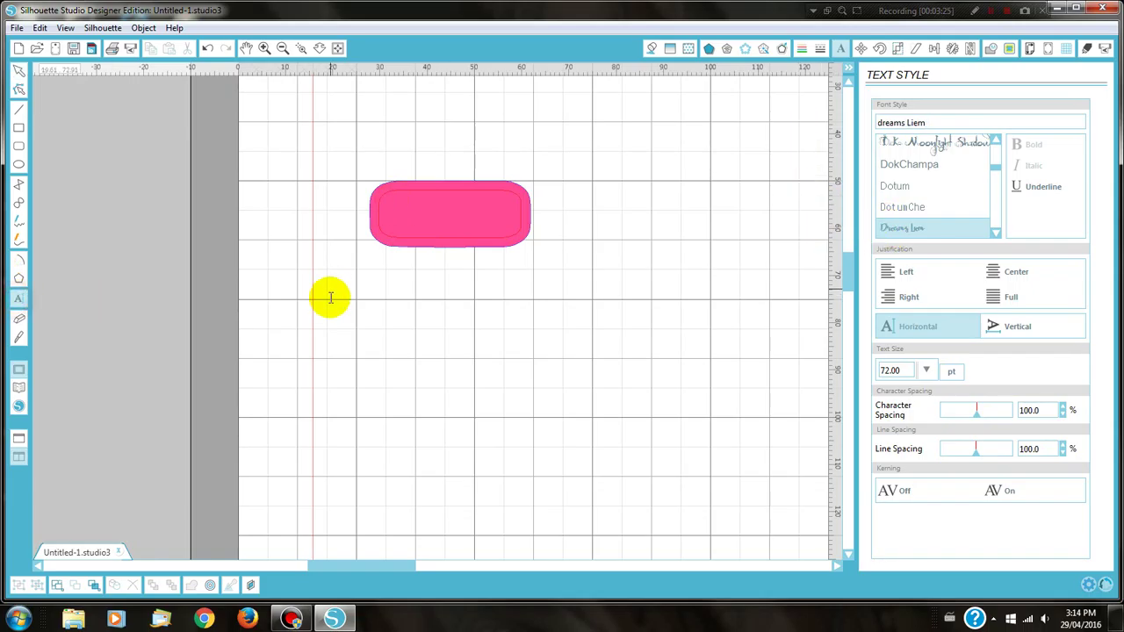
left_click(376, 315)
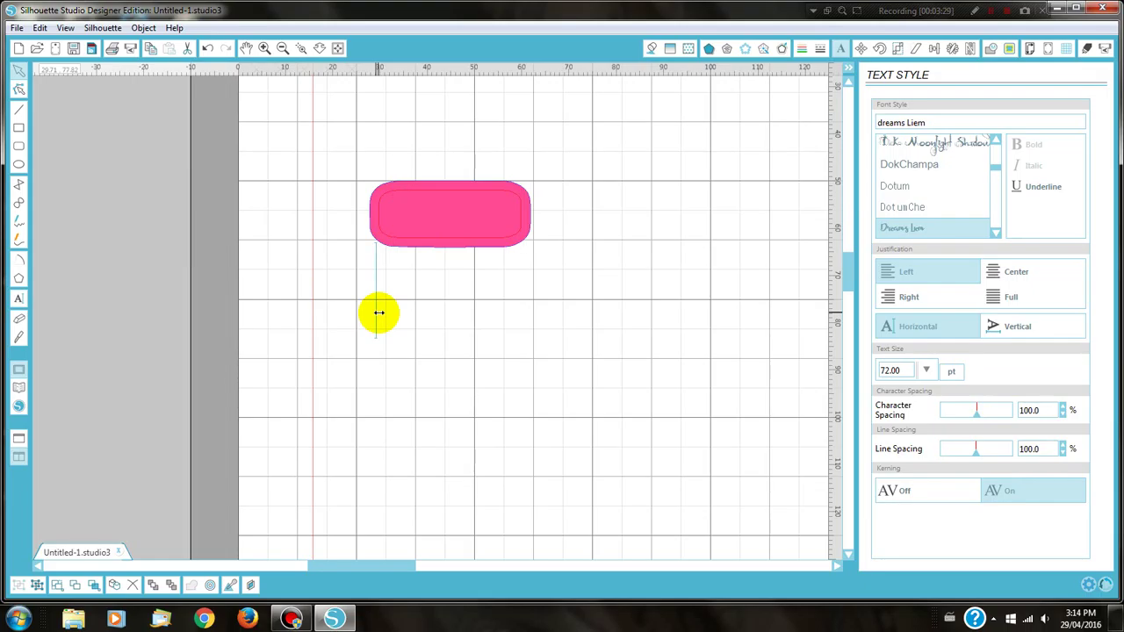
type("Appon")
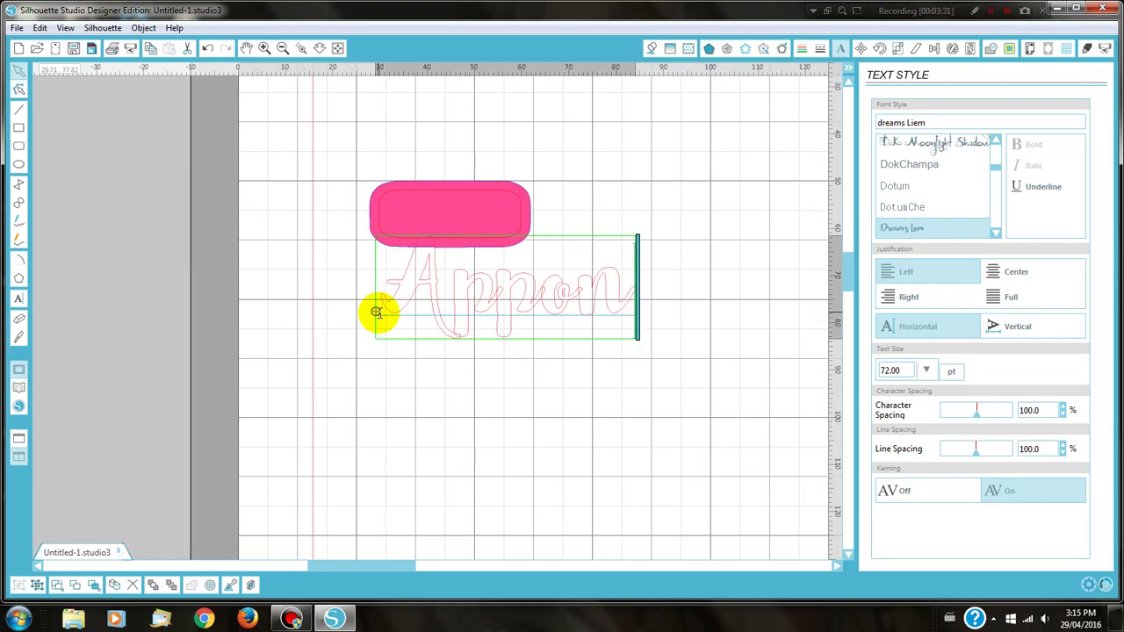
key("BackSpace")
type("in")
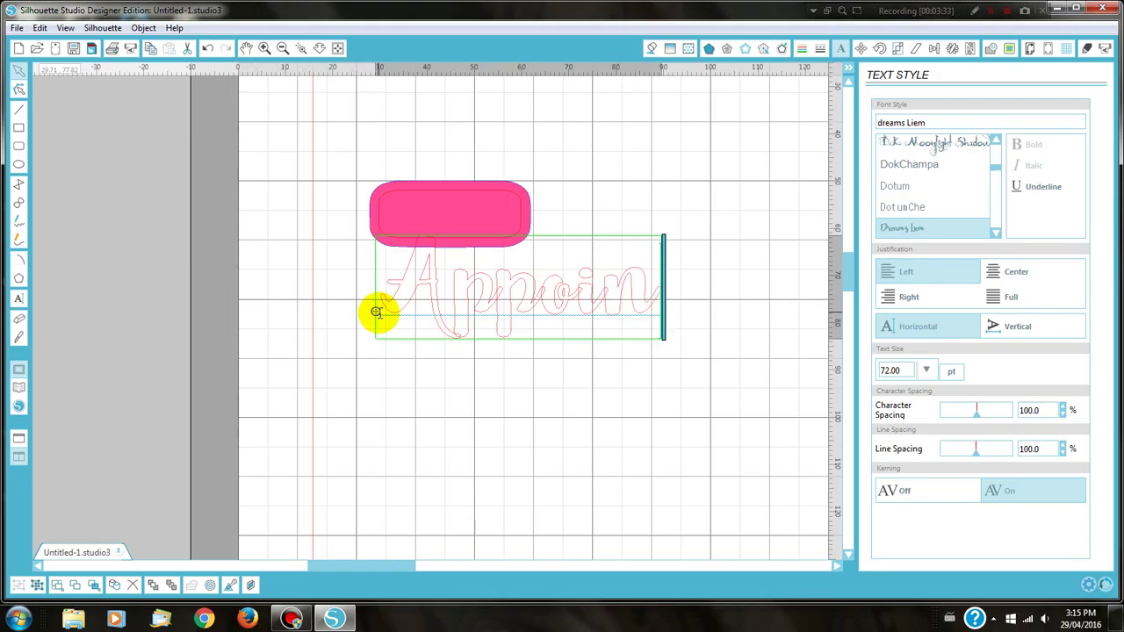
type("tmen")
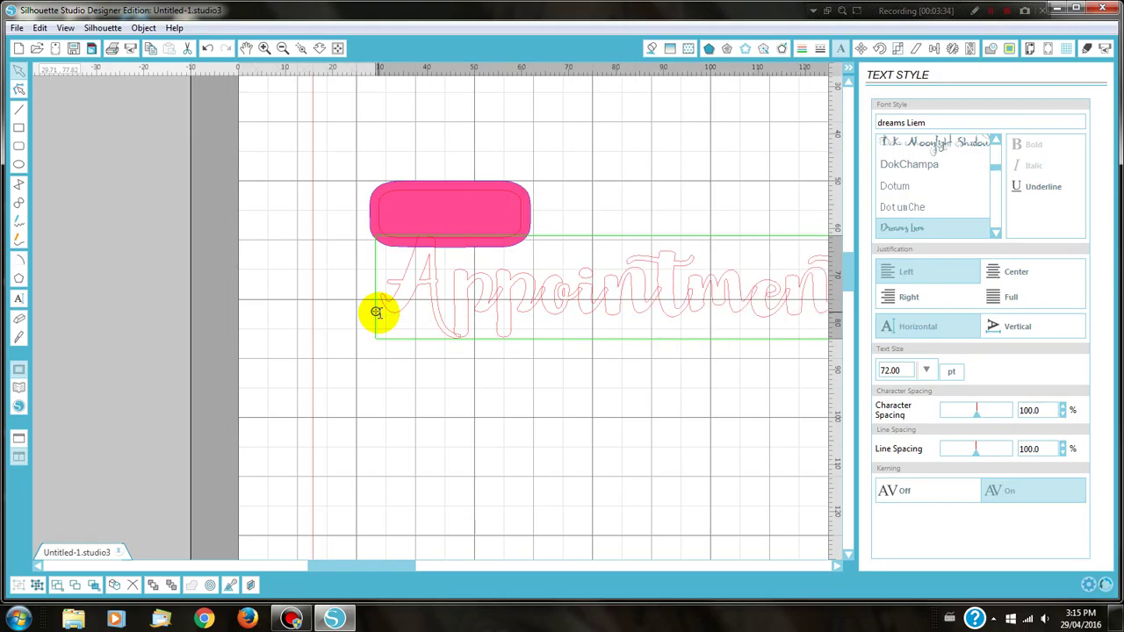
left_click(407, 389)
left_click(433, 316)
left_click_drag(433, 316, 296, 360)
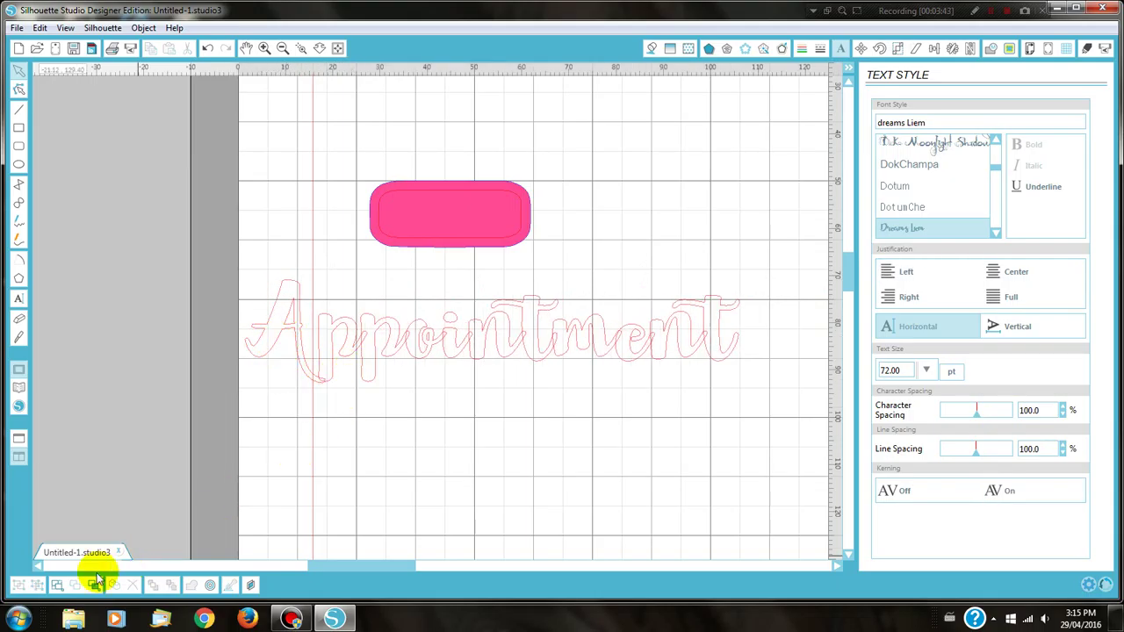
Launch Character Map and bring its window forward.
left_click(19, 618)
left_click(74, 293)
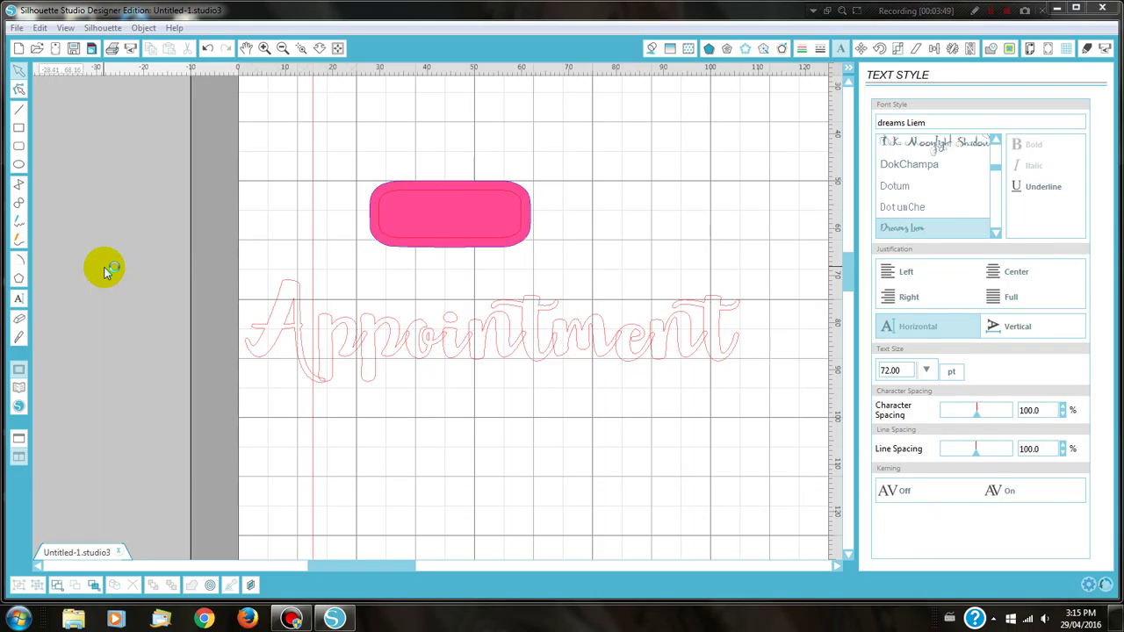
left_click(990, 14)
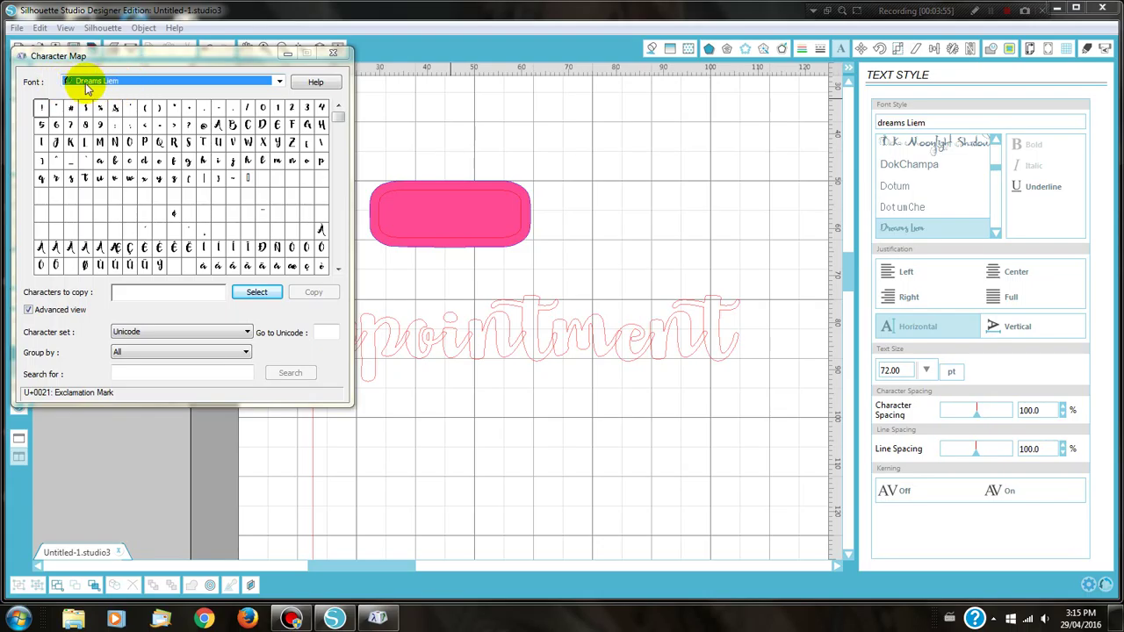
Copy the Dreams Liem swash capital A (U+E059) from Private Use Characters.
left_click(120, 354)
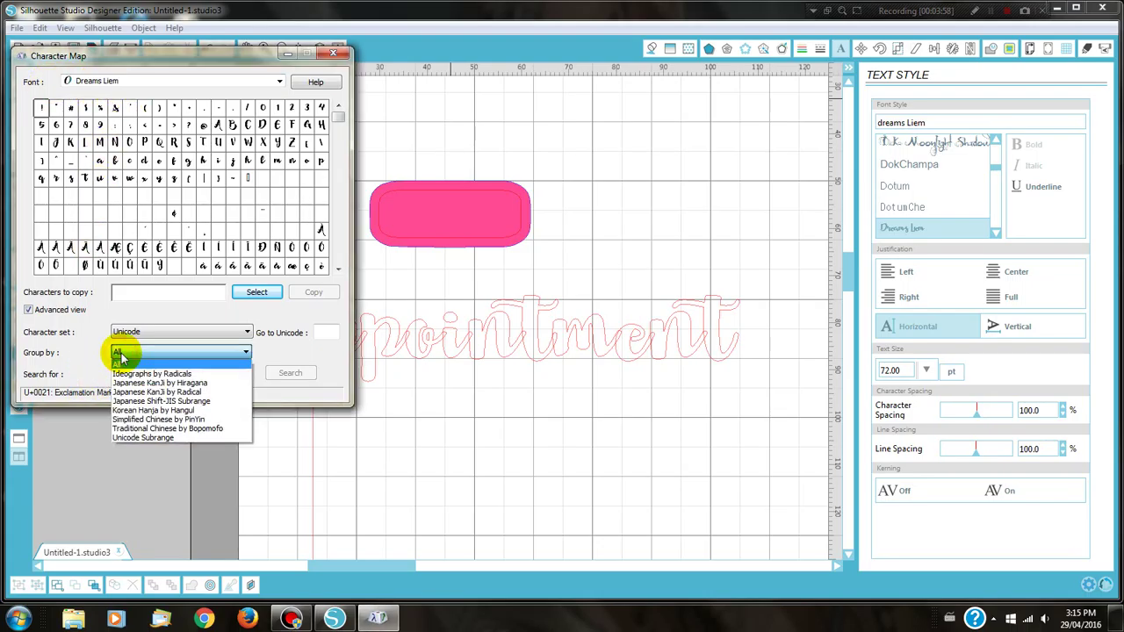
left_click(119, 438)
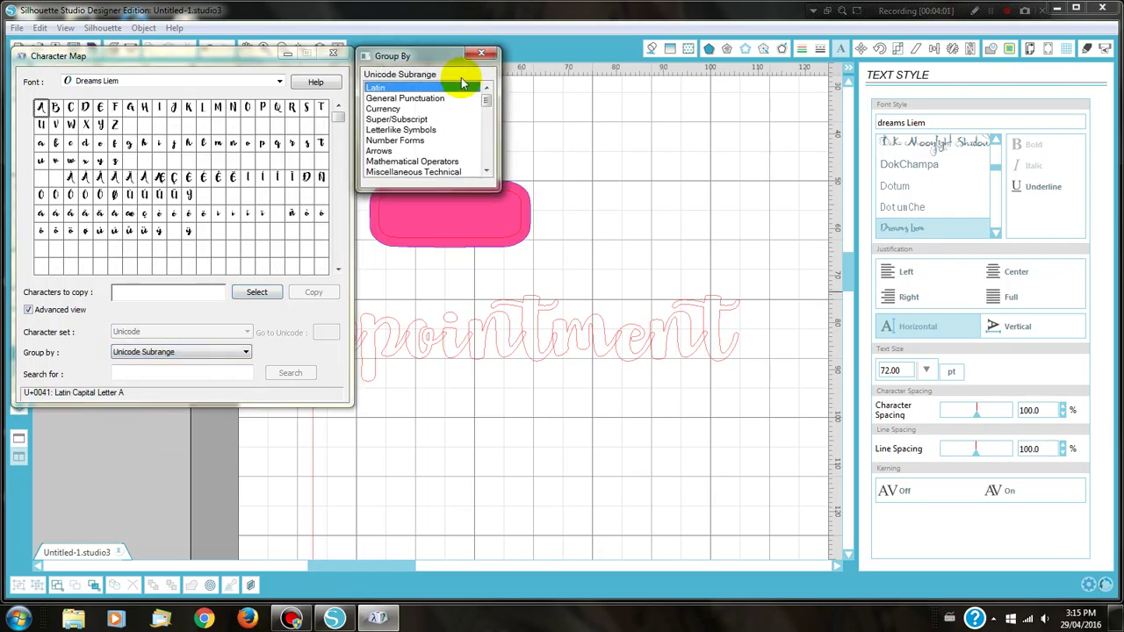
left_click_drag(486, 103, 484, 168)
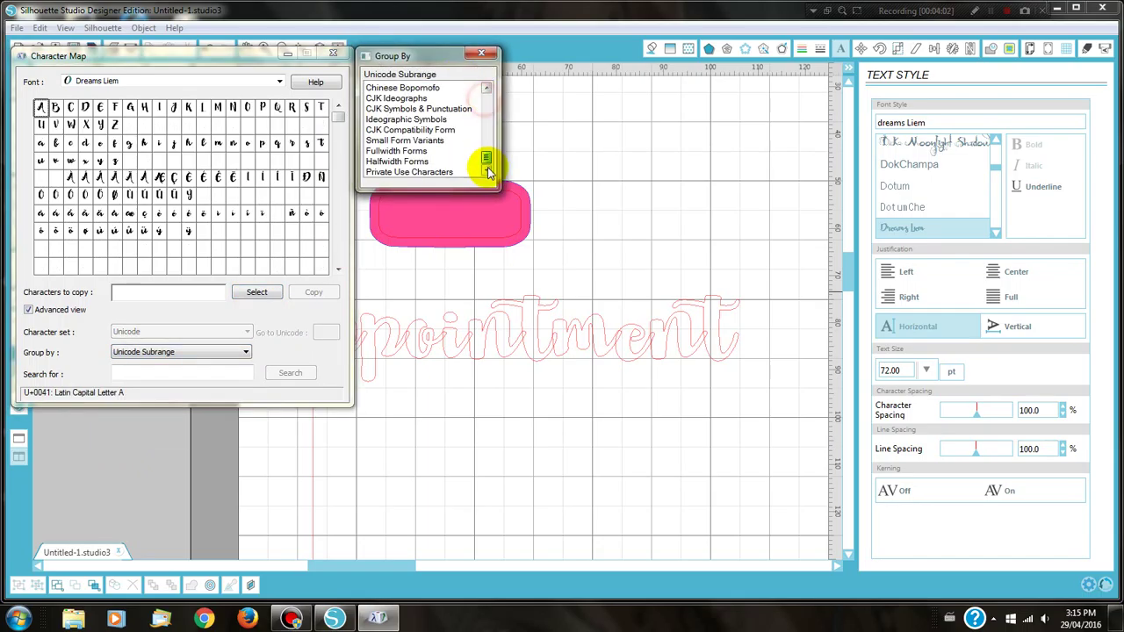
left_click(404, 173)
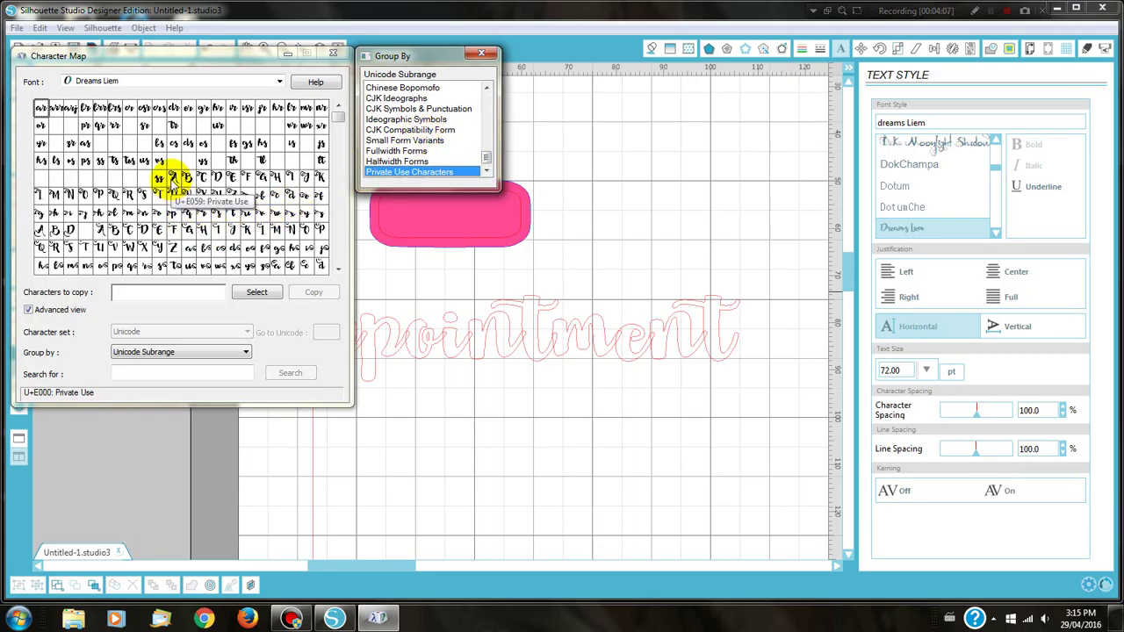
double_click(172, 179)
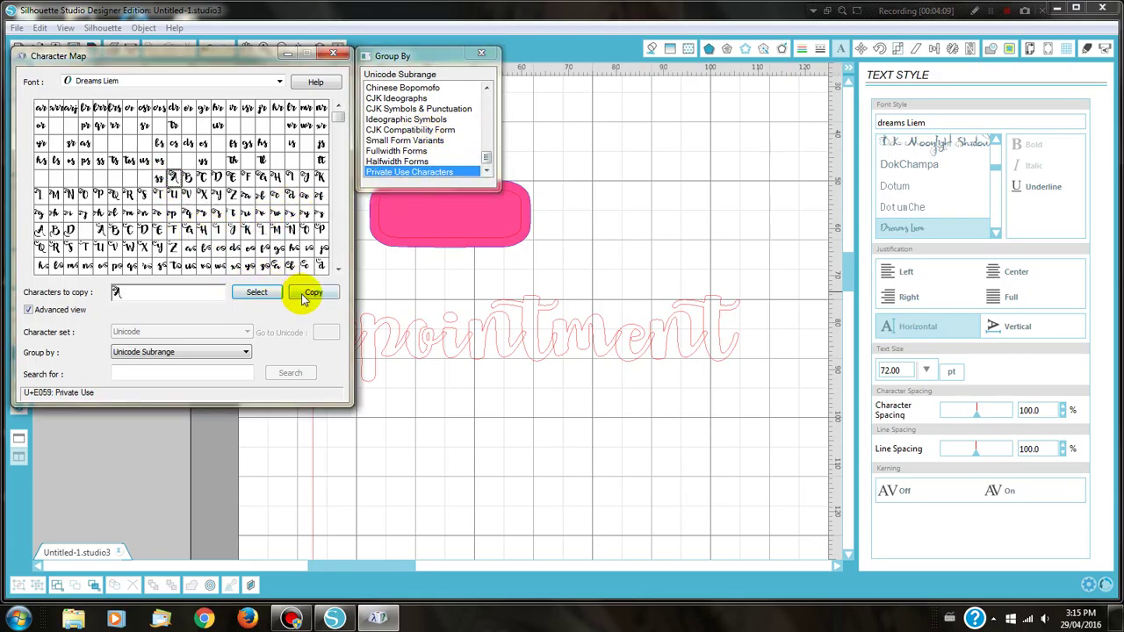
left_click(314, 292)
left_click(708, 118)
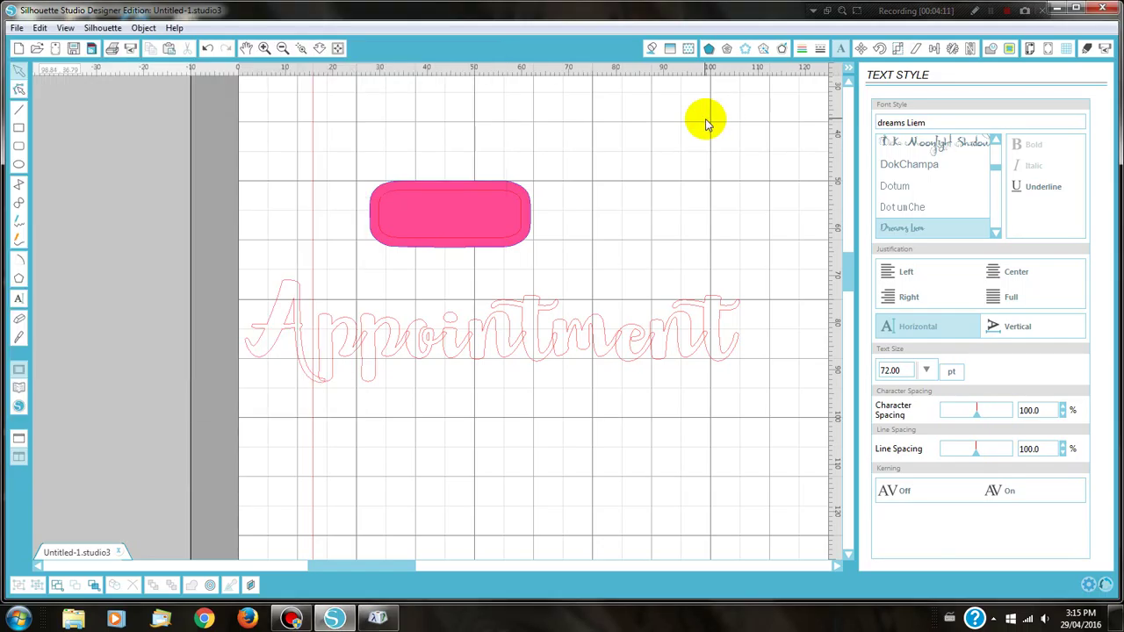
Paste the swash A glyph onto the page beside the Appointment text.
right_click(391, 431)
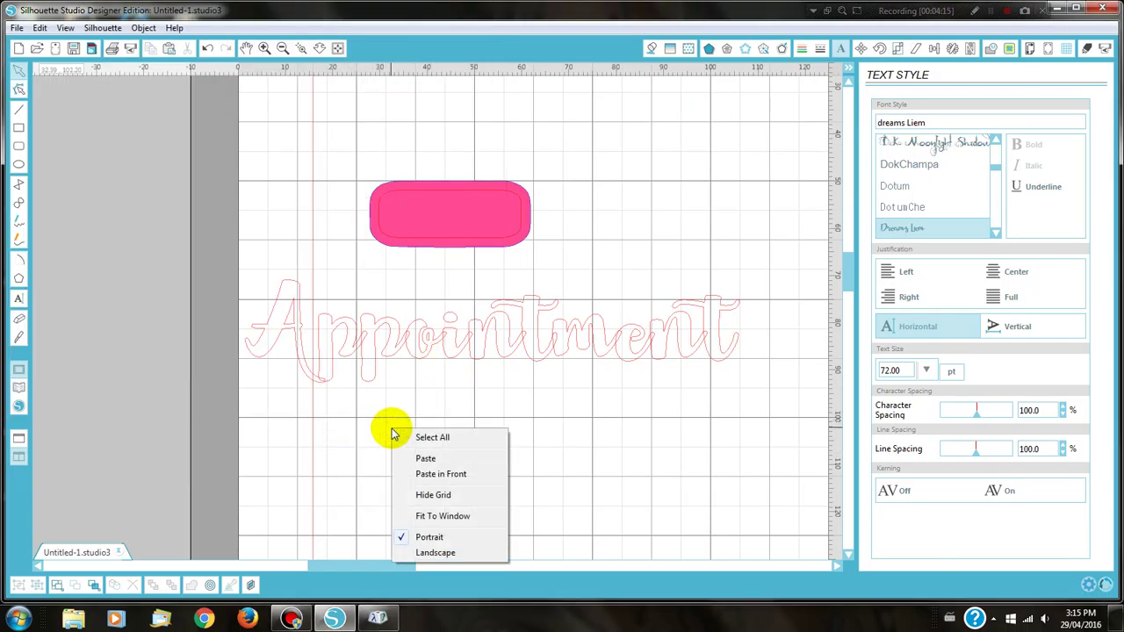
left_click(420, 459)
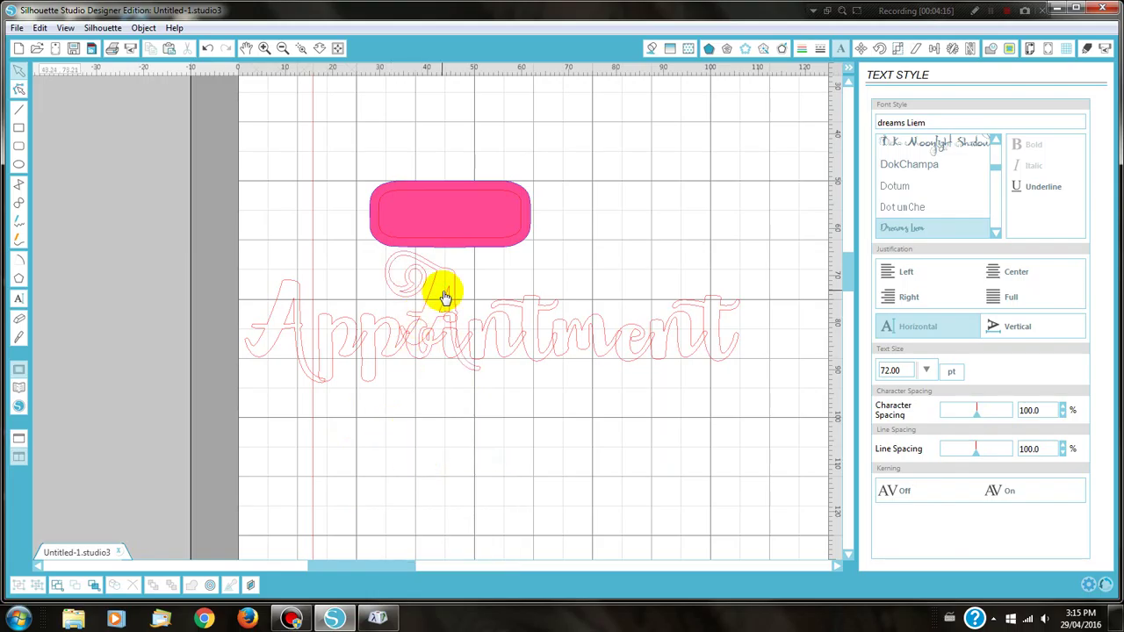
left_click_drag(445, 297, 645, 187)
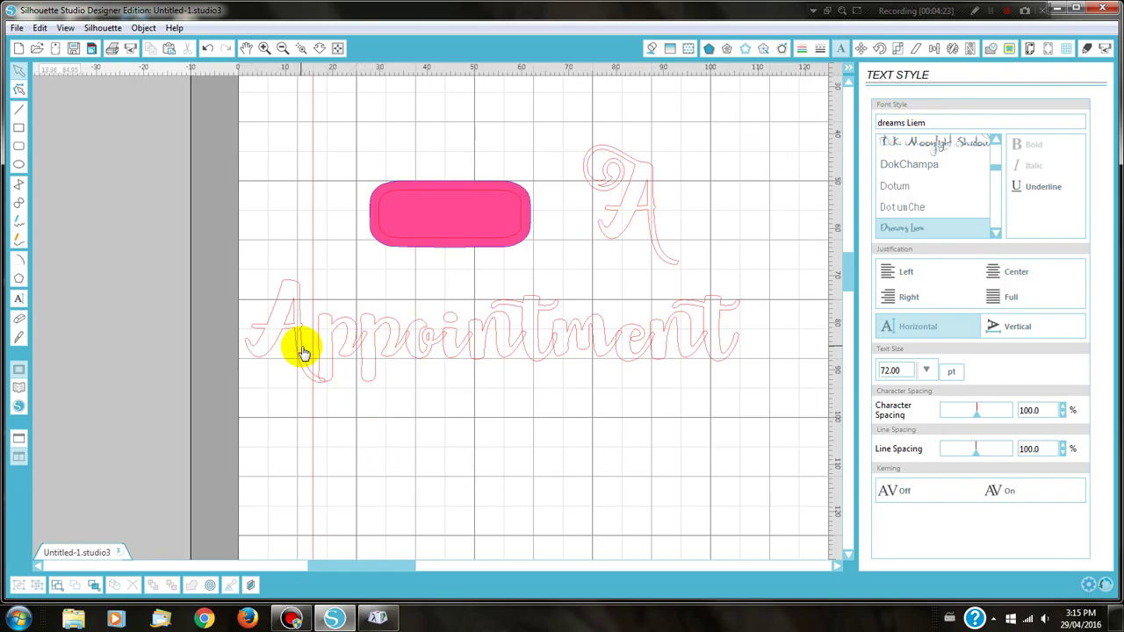
Ungroup Appointment, delete its plain A, and place the swash A before 'ppointment'.
left_click(452, 358)
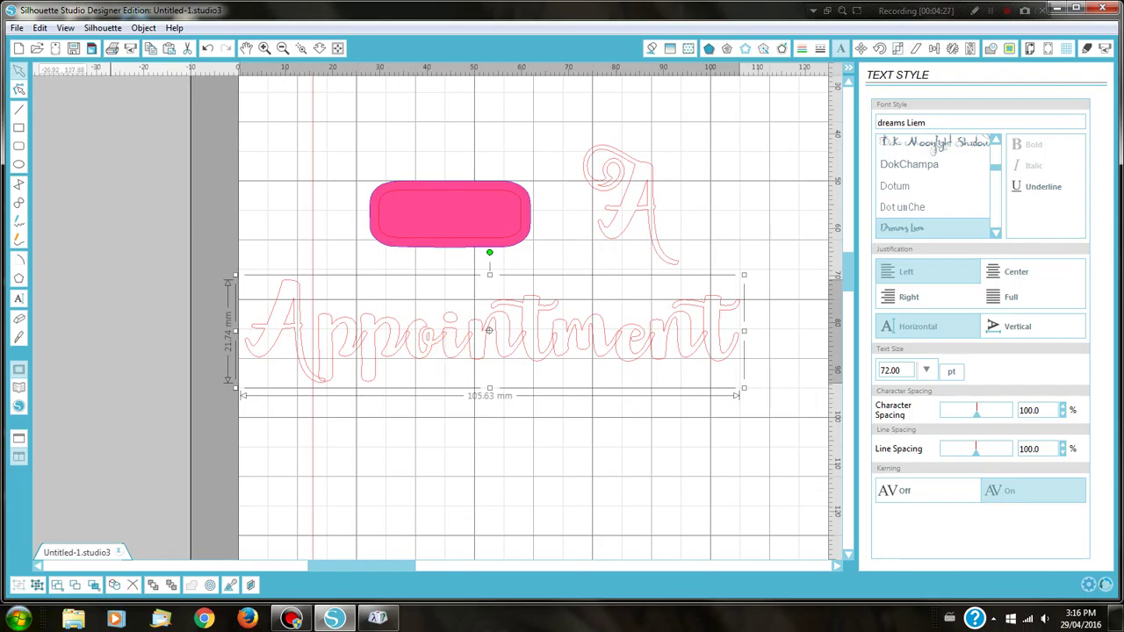
left_click(37, 585)
left_click(37, 585)
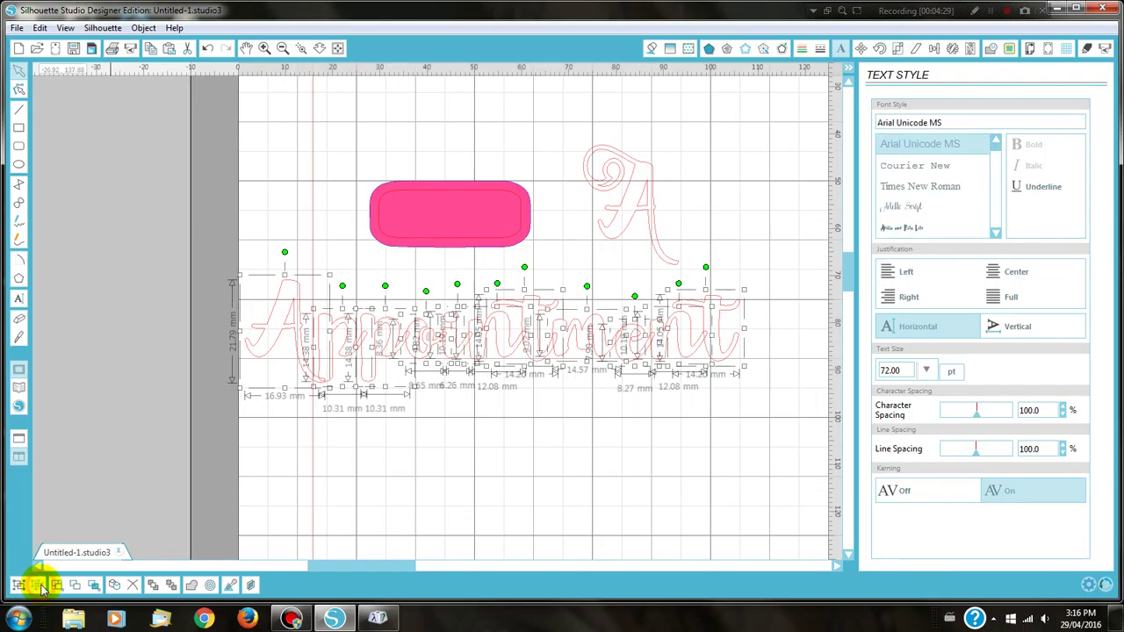
left_click(255, 493)
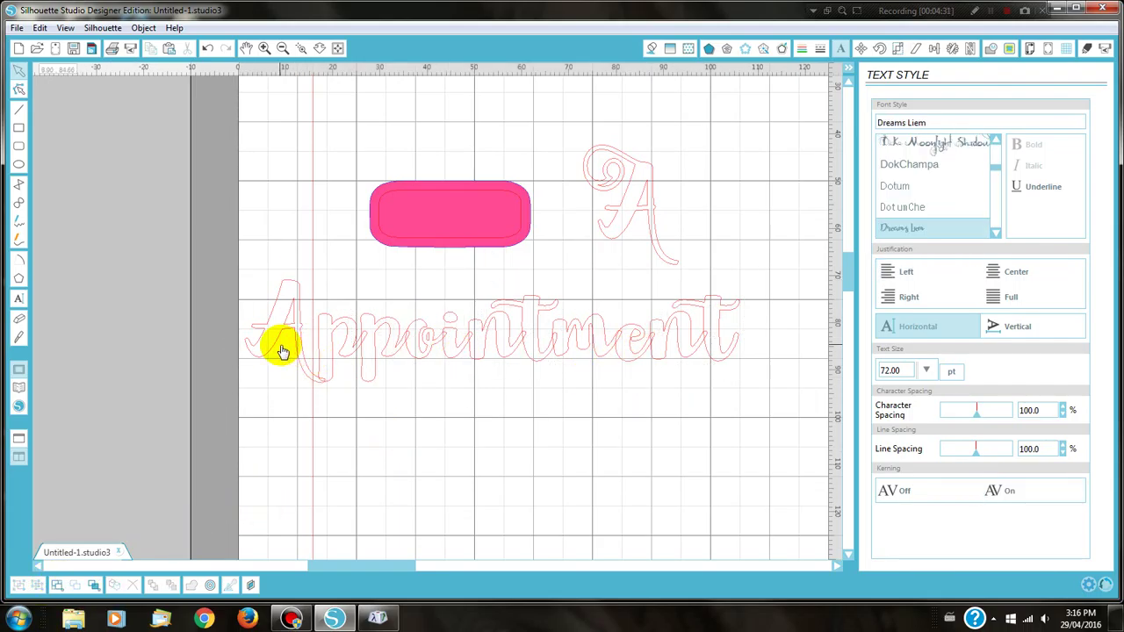
left_click_drag(276, 347, 96, 275)
key("Delete")
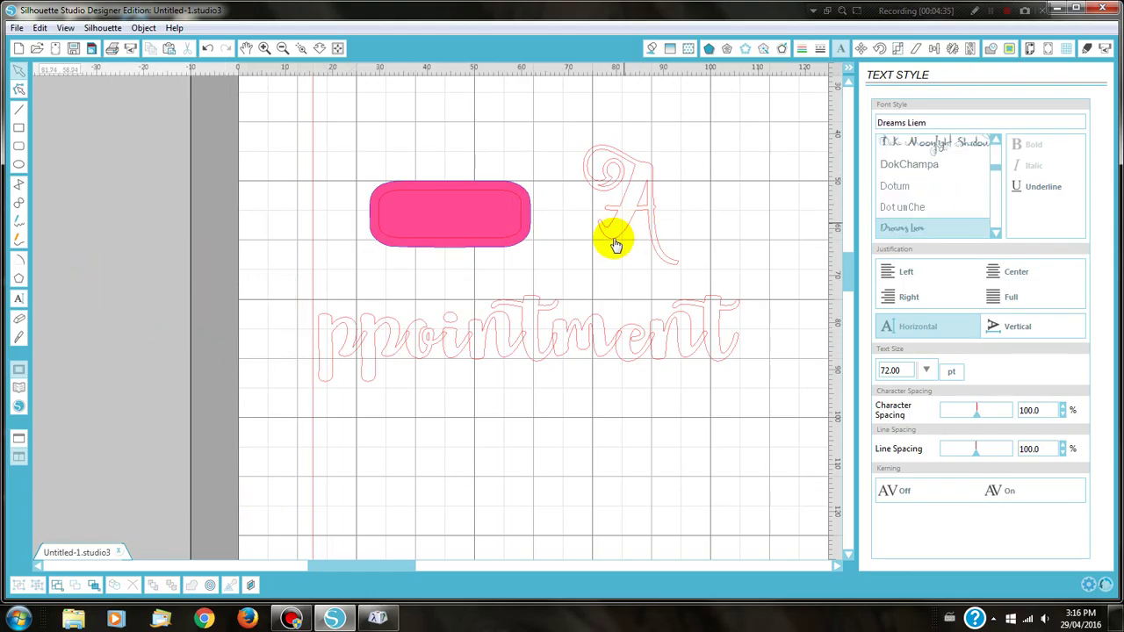
left_click_drag(613, 239, 240, 362)
Join the swash A and the remaining Appointment letters into one shape.
left_click(333, 371)
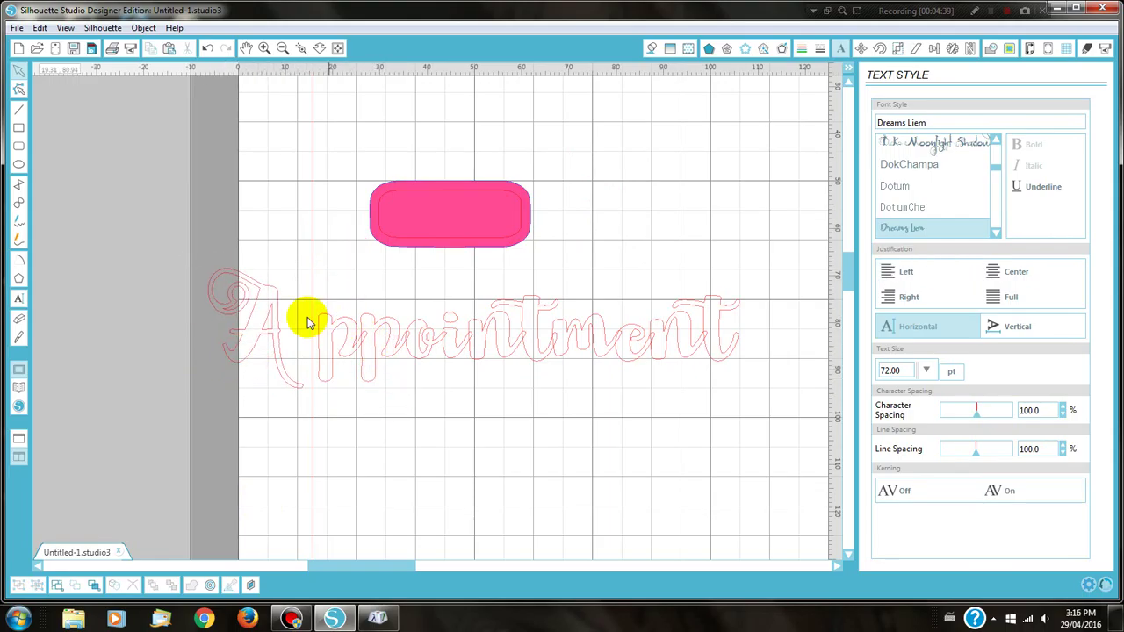
left_click_drag(309, 298, 757, 365)
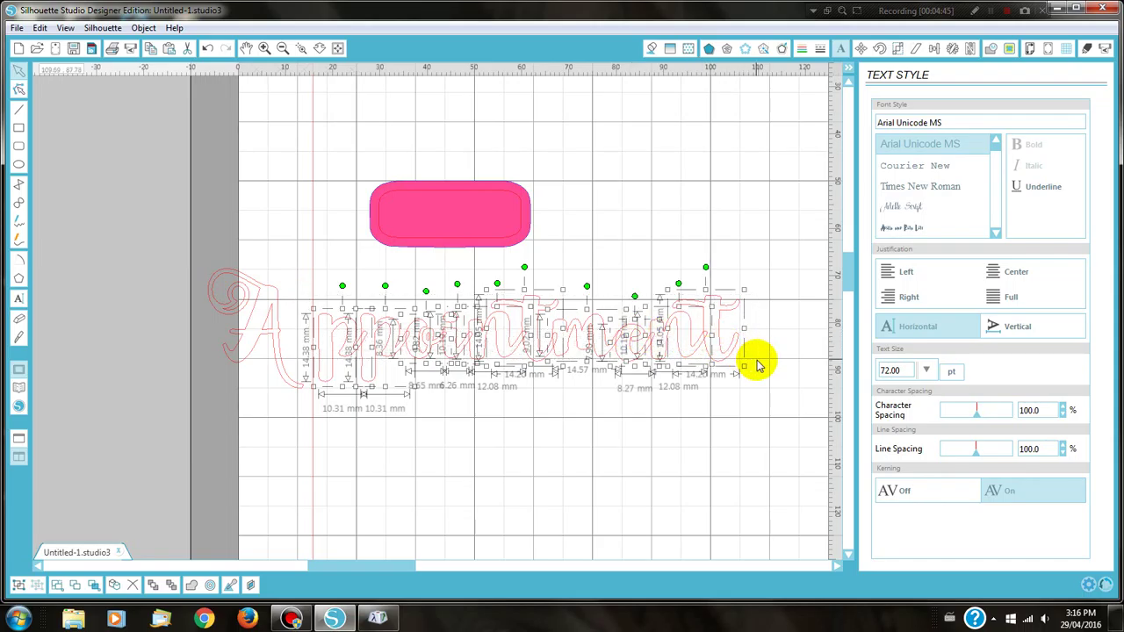
left_click(191, 586)
left_click(309, 514)
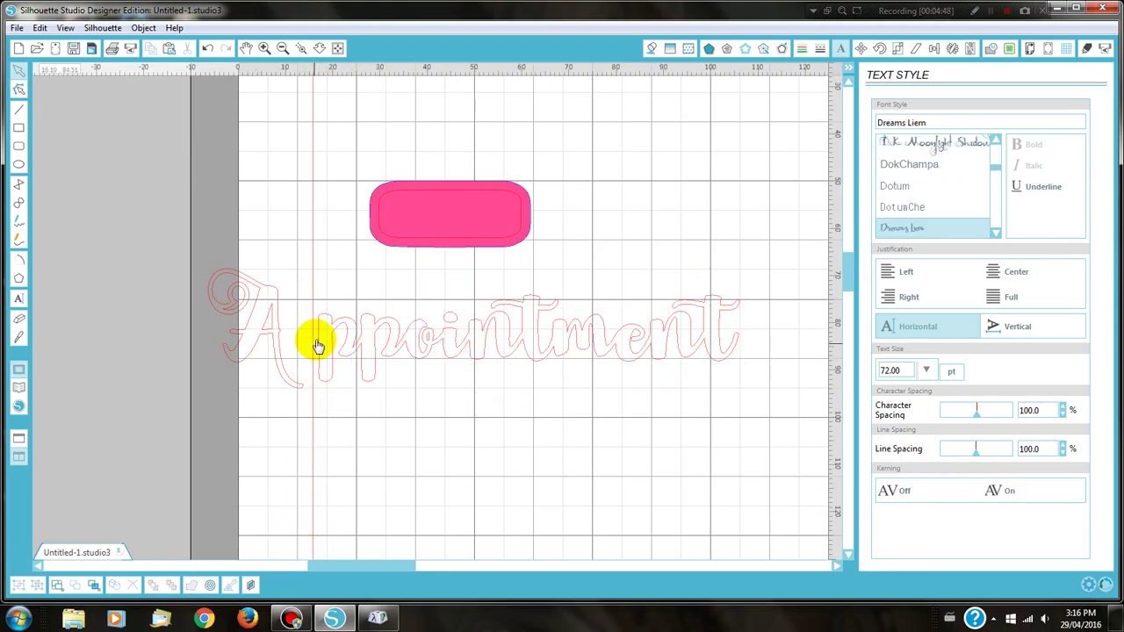
Nudge the swash A closer to 'ppointment' and group the lettering at 107.27 × 25.22 mm.
left_click(246, 357)
left_click_drag(262, 367, 260, 360)
left_click(206, 293)
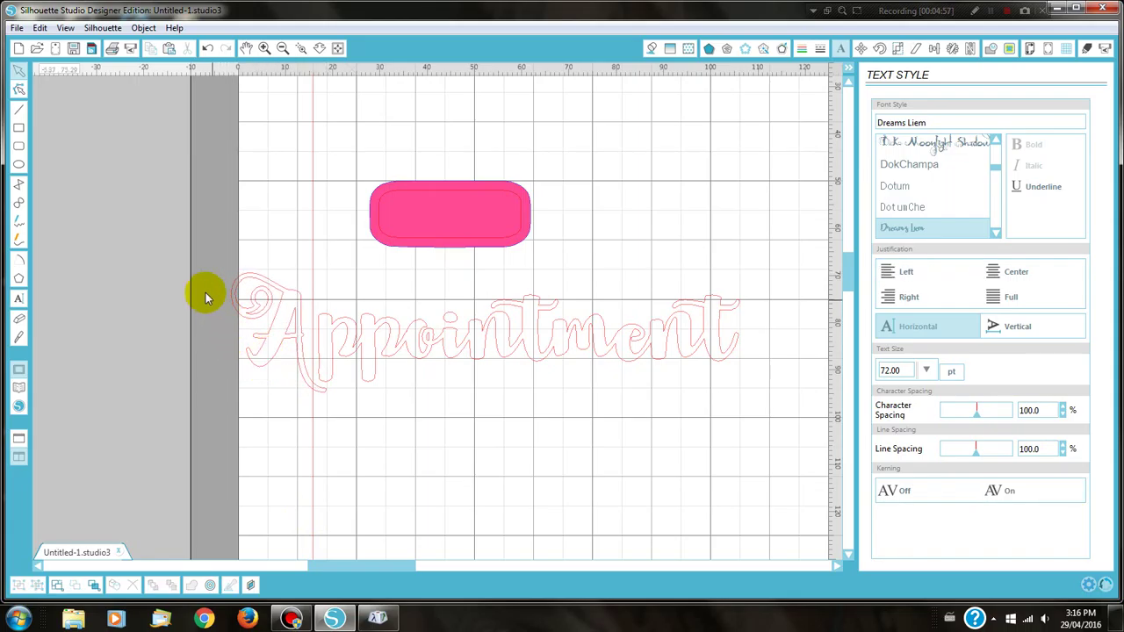
left_click(310, 291)
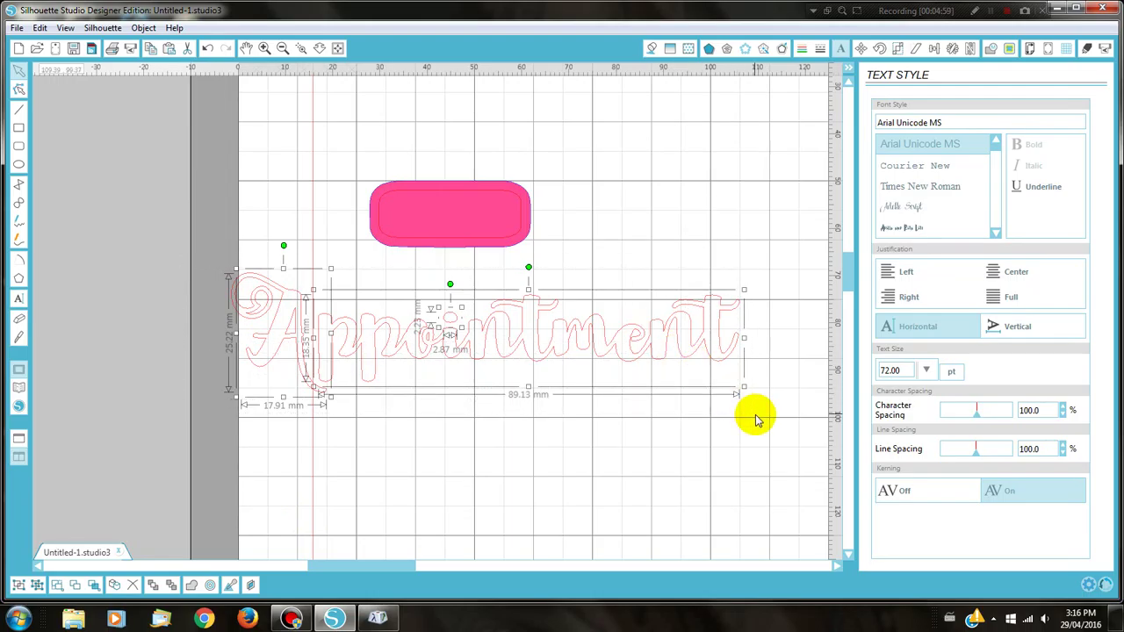
left_click(19, 586)
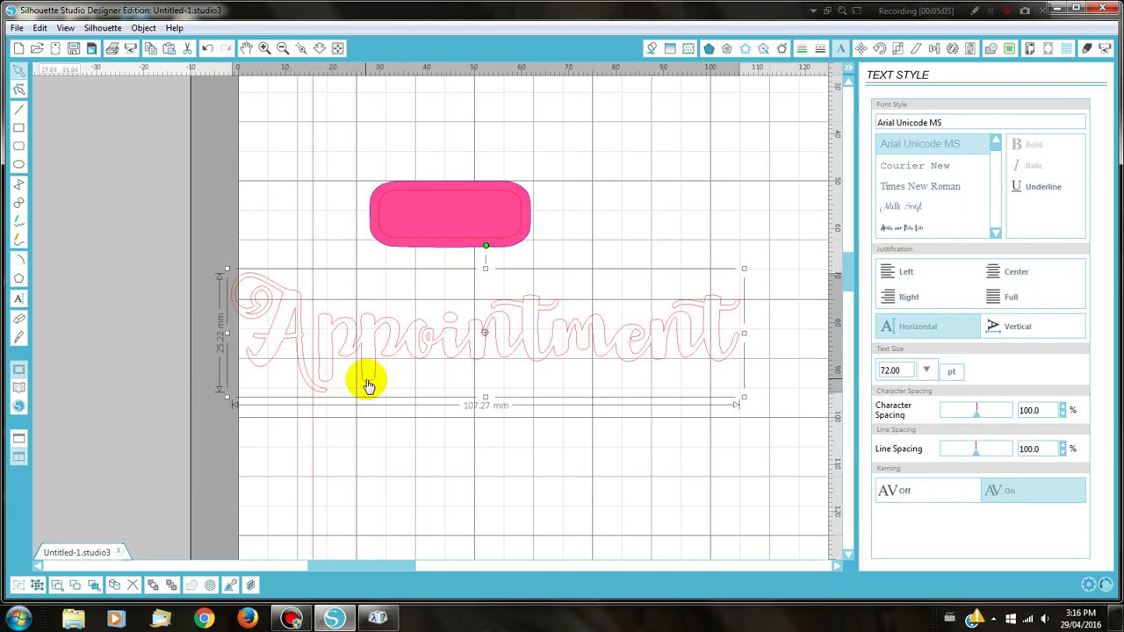
Set the Appointment lettering to No Cut and give it a white fill.
left_click(1086, 50)
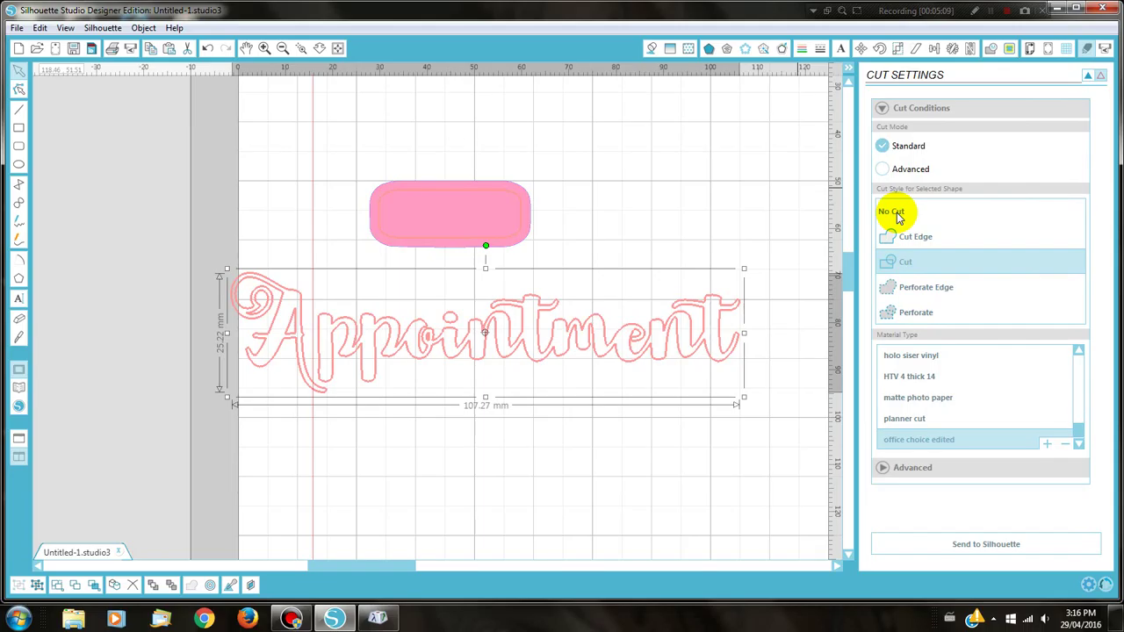
left_click(897, 217)
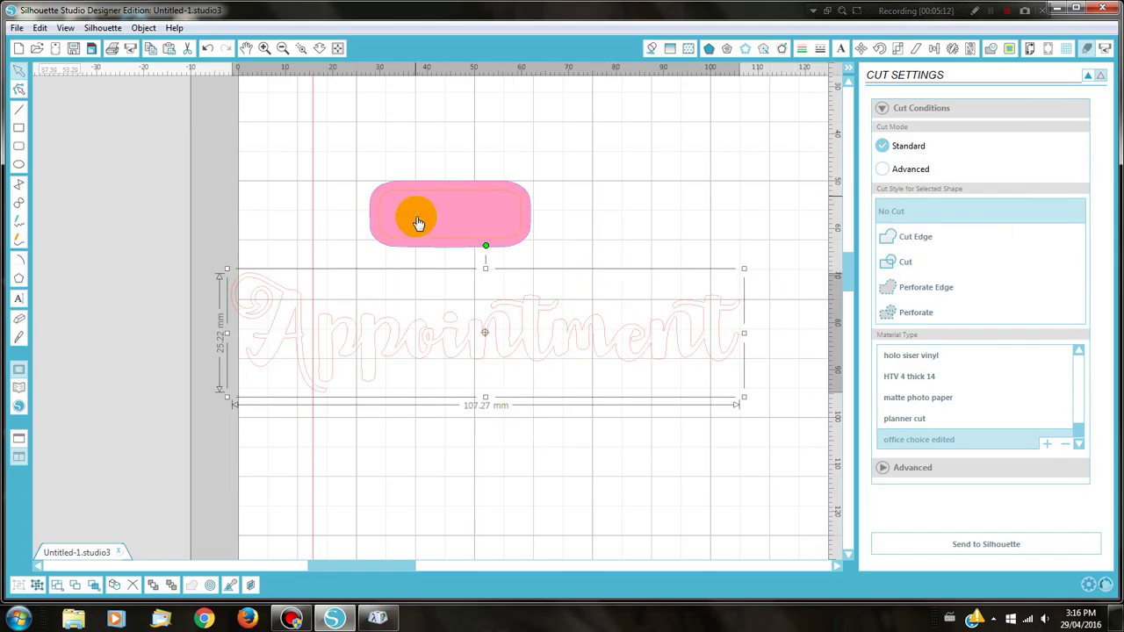
left_click(651, 50)
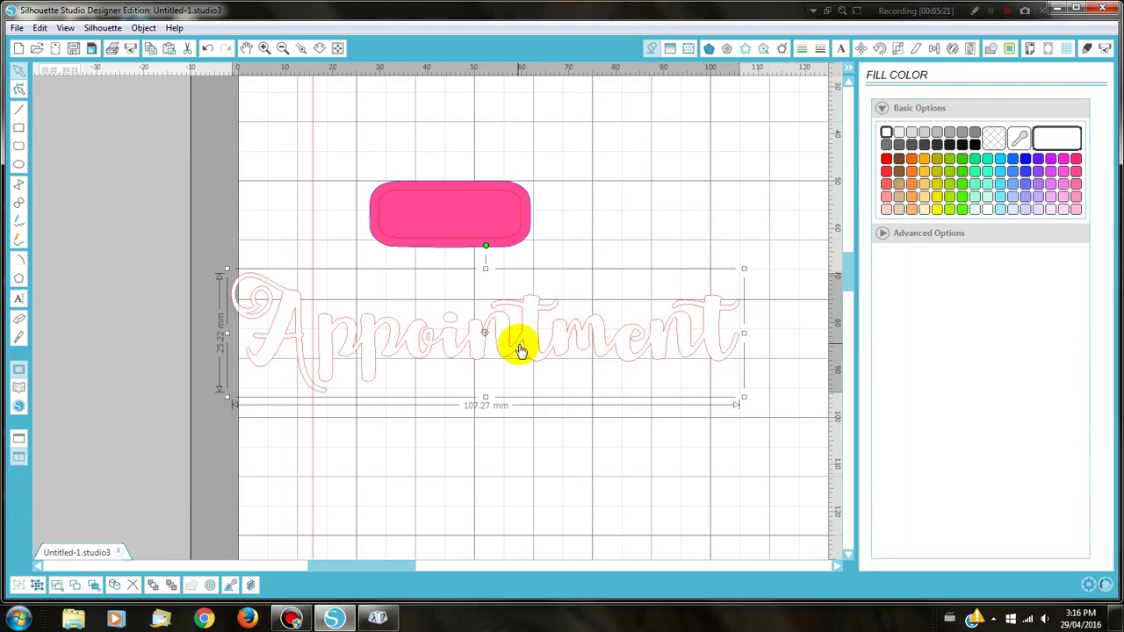
left_click(821, 49)
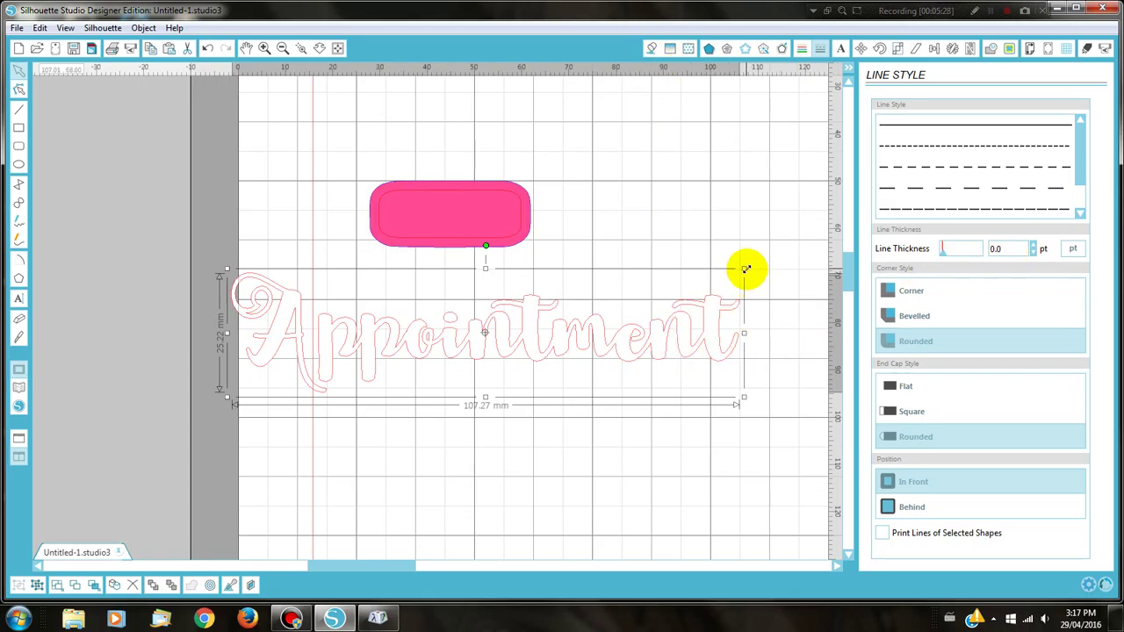
Scale the white Appointment lettering to about 27 mm wide, centred on the pink label.
left_click_drag(744, 269, 477, 222)
left_click_drag(533, 190, 515, 238)
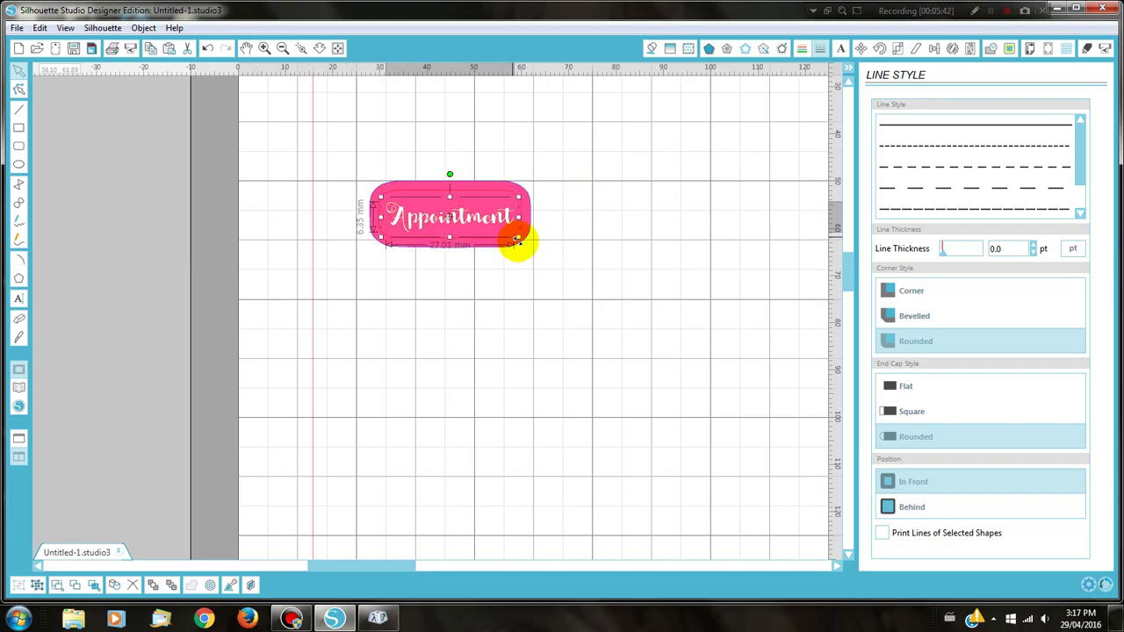
left_click(535, 302)
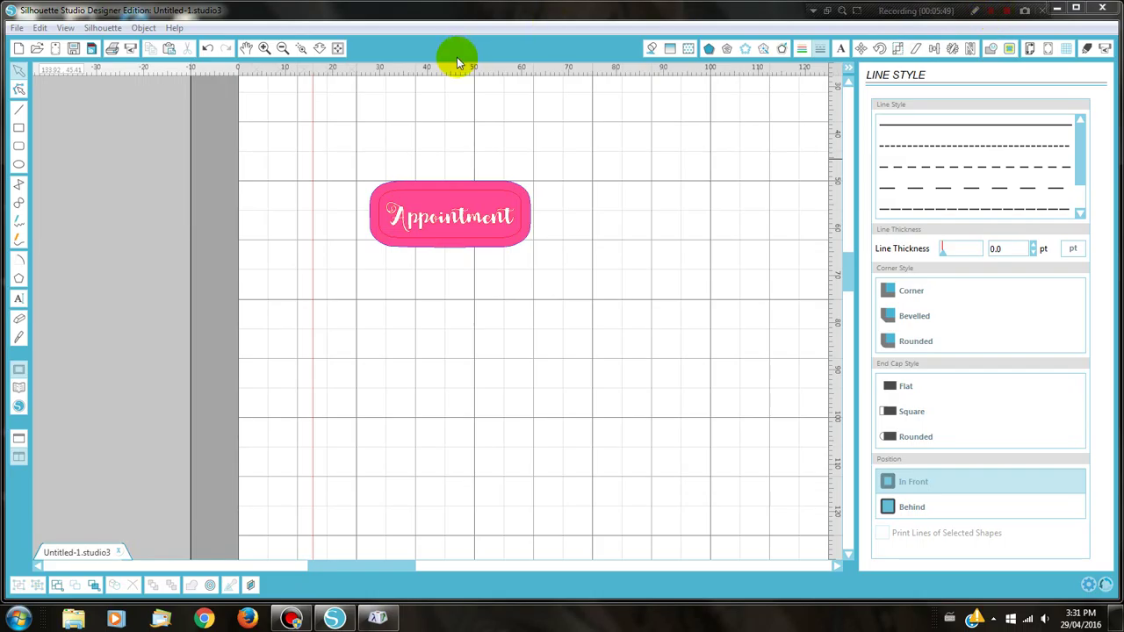
Copy and paste the pink Appointment label, placing the copy below the original.
left_click(369, 185)
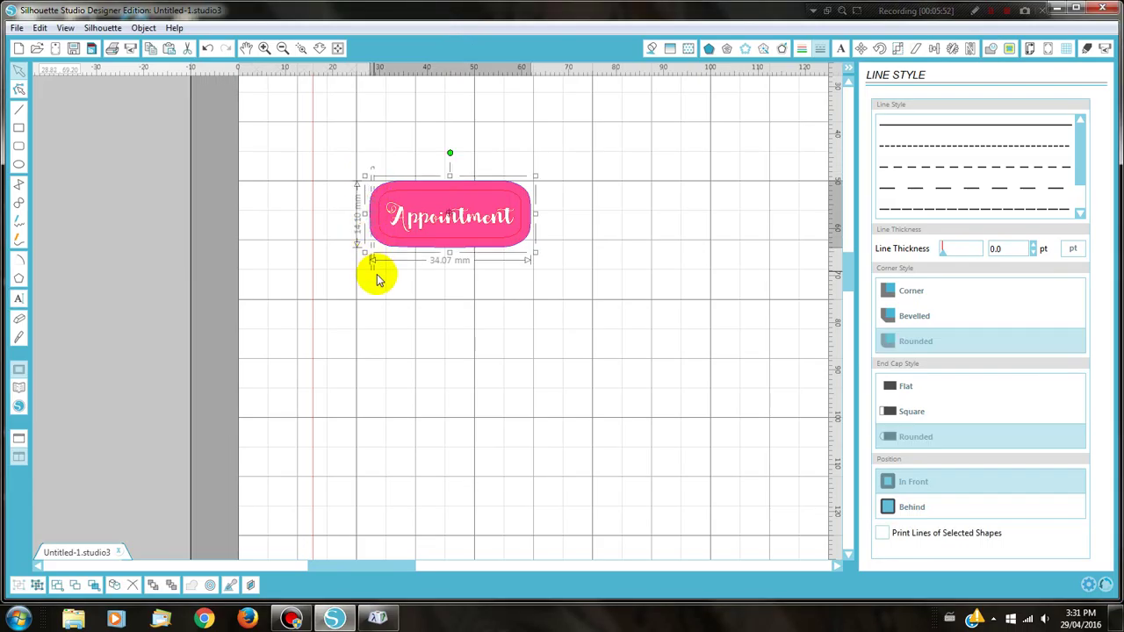
right_click(439, 196)
left_click(469, 262)
right_click(458, 321)
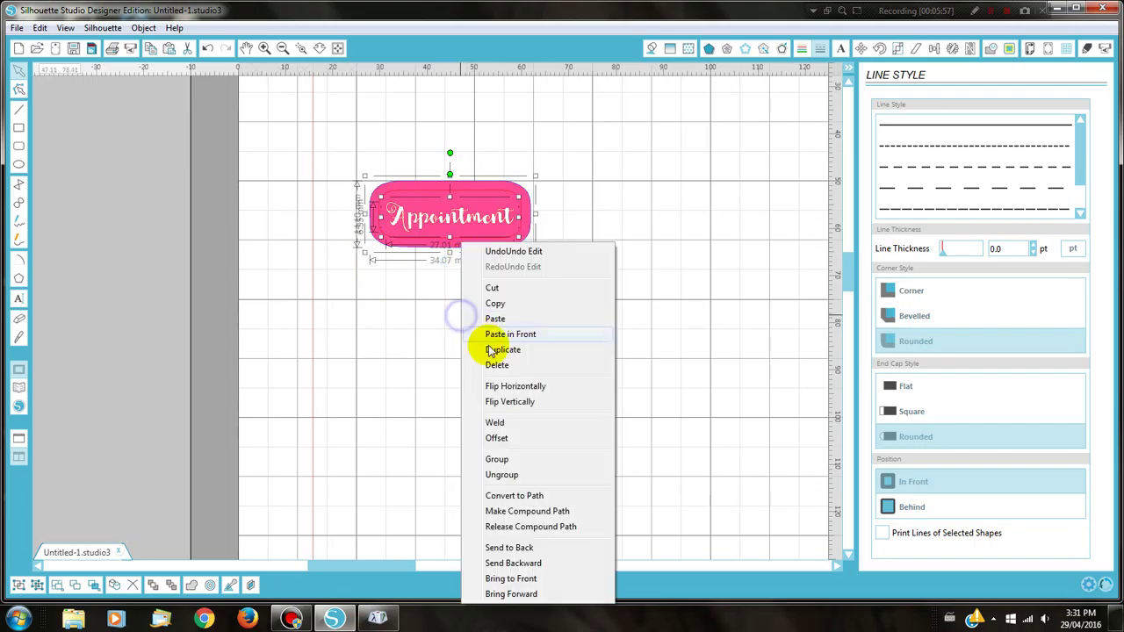
left_click(494, 319)
left_click_drag(488, 273, 490, 358)
Ungroup the copied label and delete all of its Appointment lettering.
left_click(37, 584)
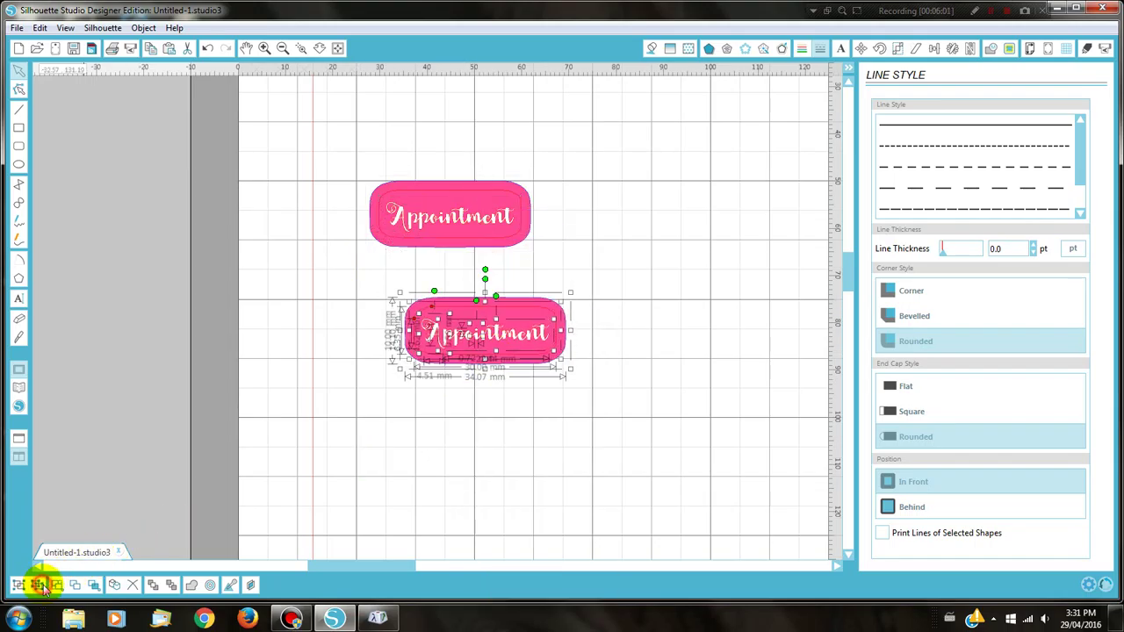
left_click(391, 441)
left_click(450, 344)
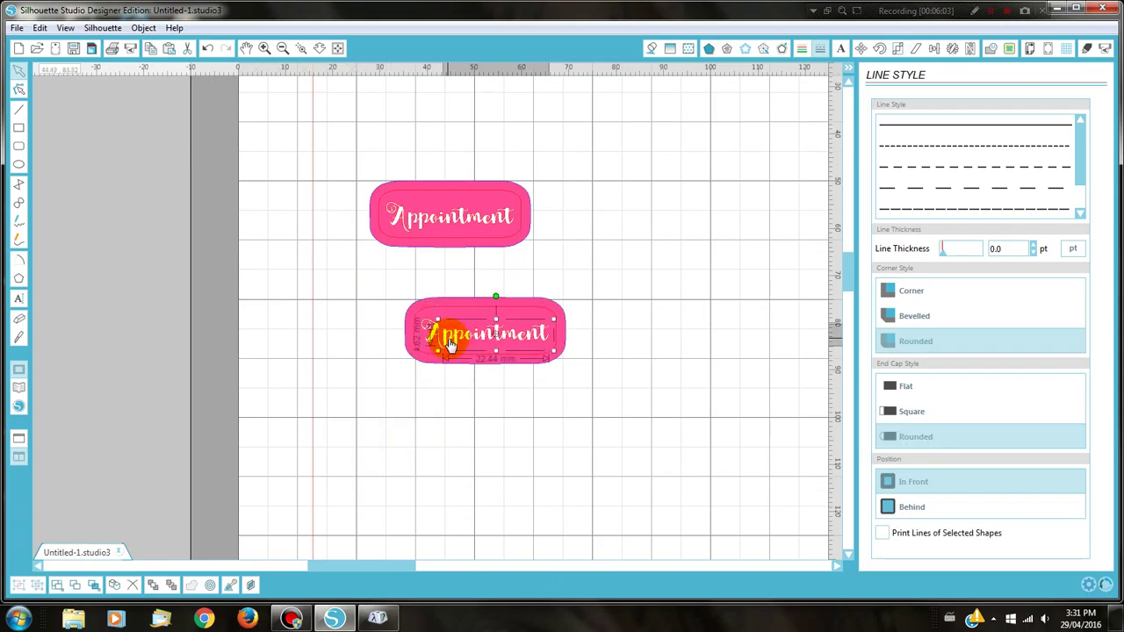
key("Delete")
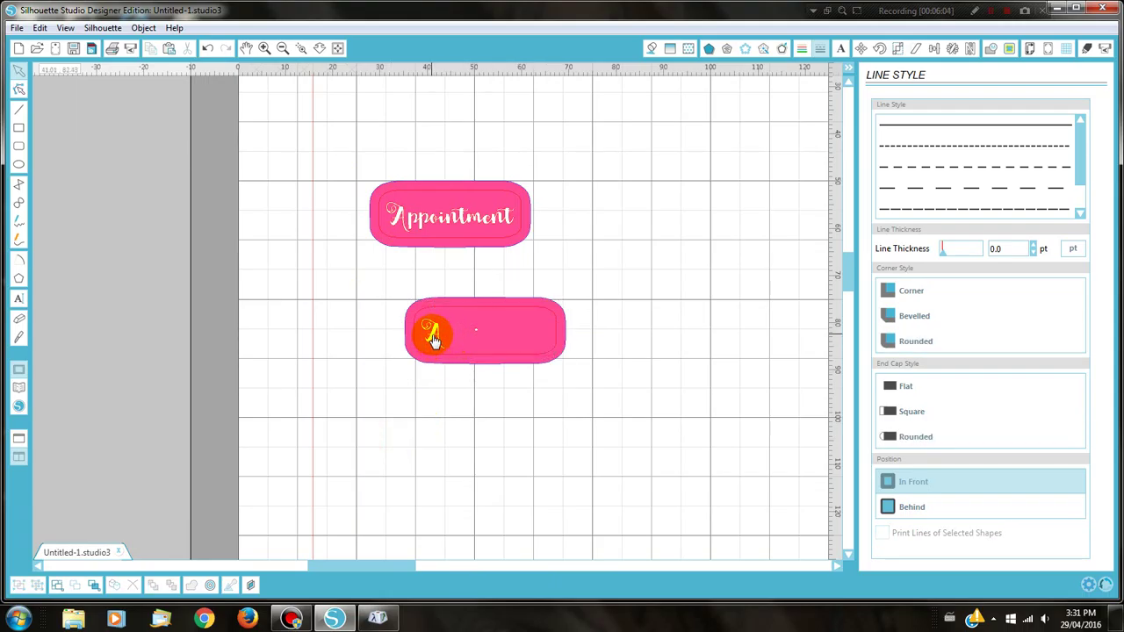
left_click(433, 339)
key("Delete")
left_click(475, 337)
key("Delete")
Fill the blank lower label teal (#007B78).
left_click_drag(377, 278, 548, 419)
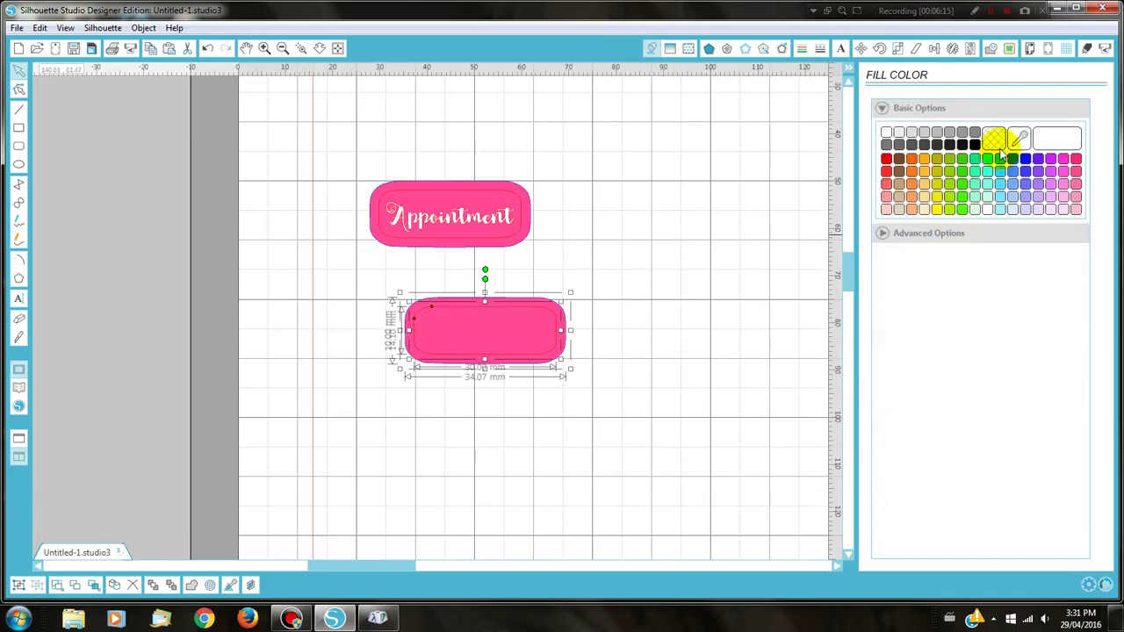
left_click(927, 235)
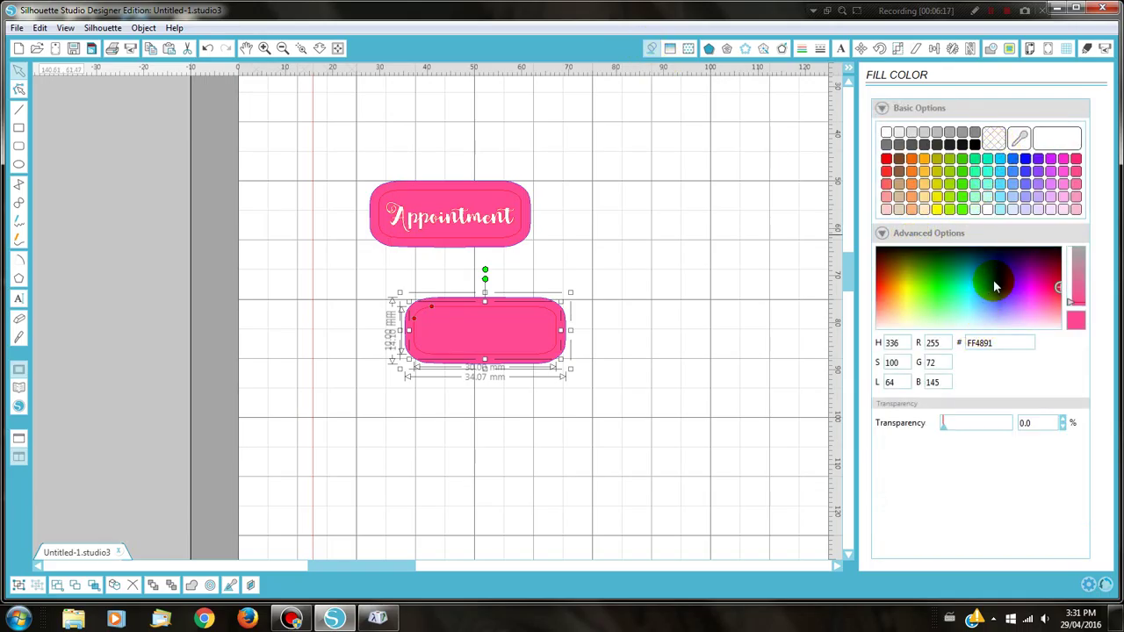
left_click(959, 269)
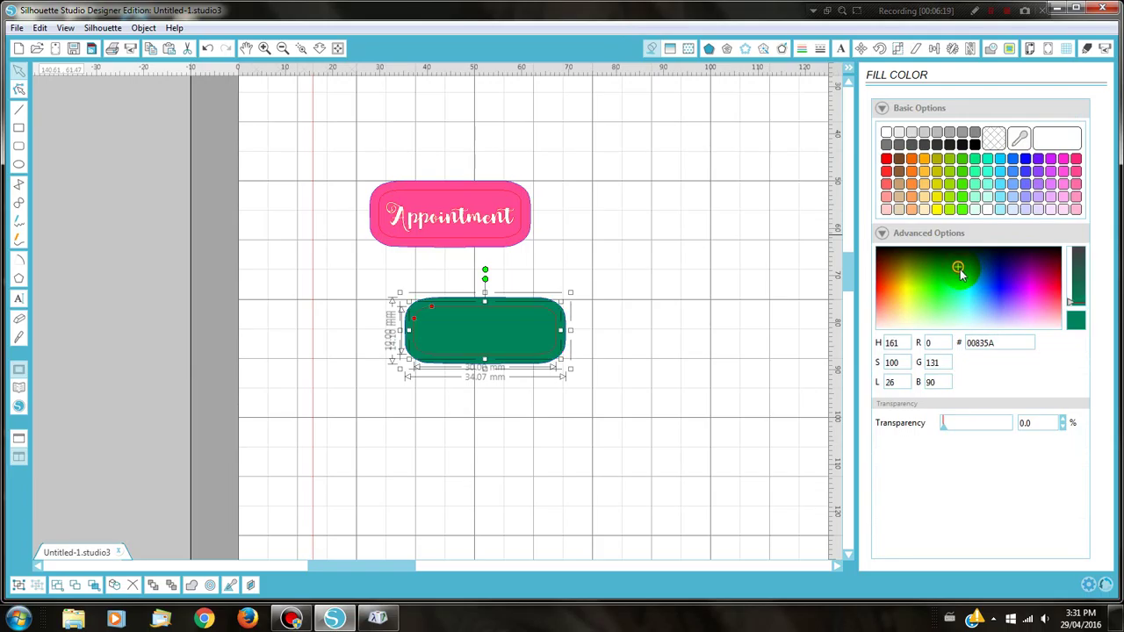
left_click(955, 264)
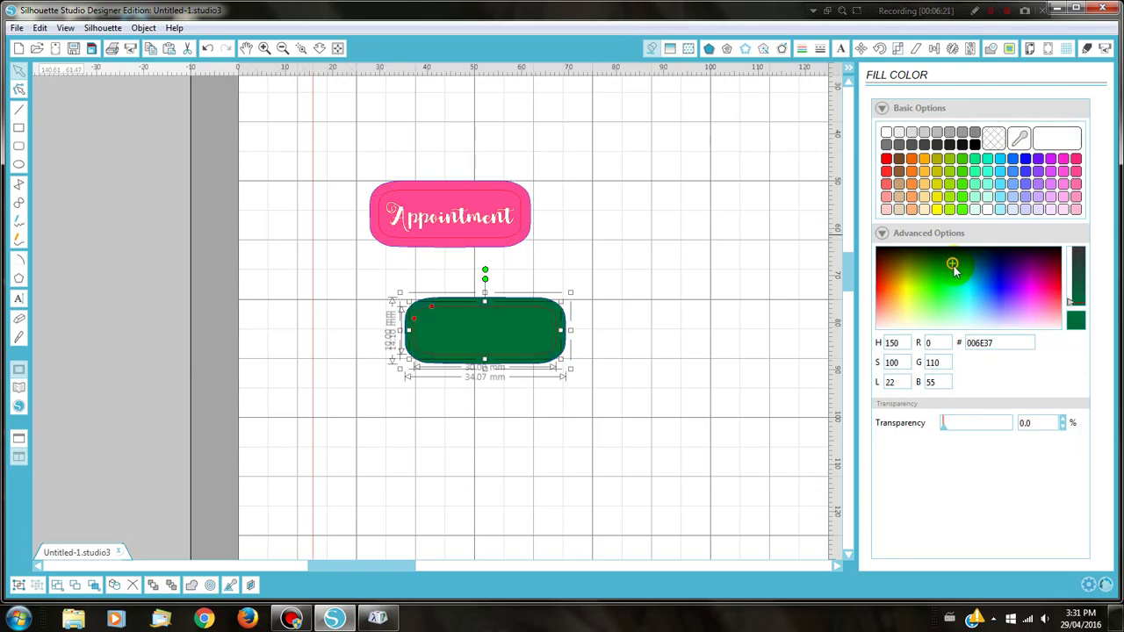
left_click(960, 269)
left_click_drag(960, 269, 968, 265)
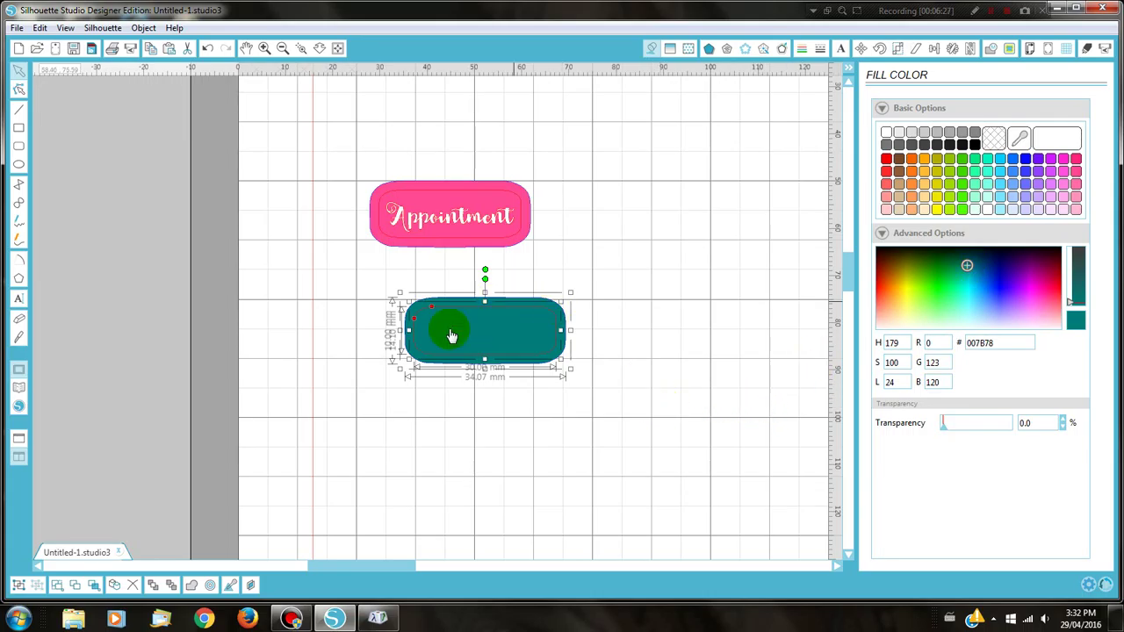
left_click(407, 409)
scroll(301, 300, "down", 1)
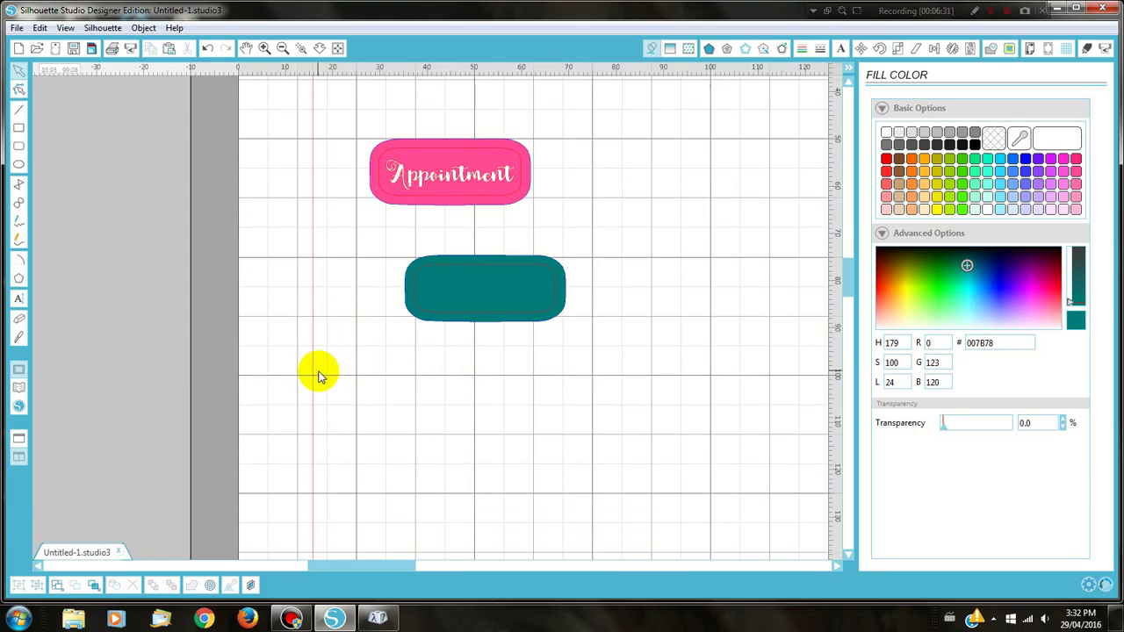
left_click(17, 302)
Add the script word 'Weekend' beneath the teal label and set it to No Cut.
left_click(415, 369)
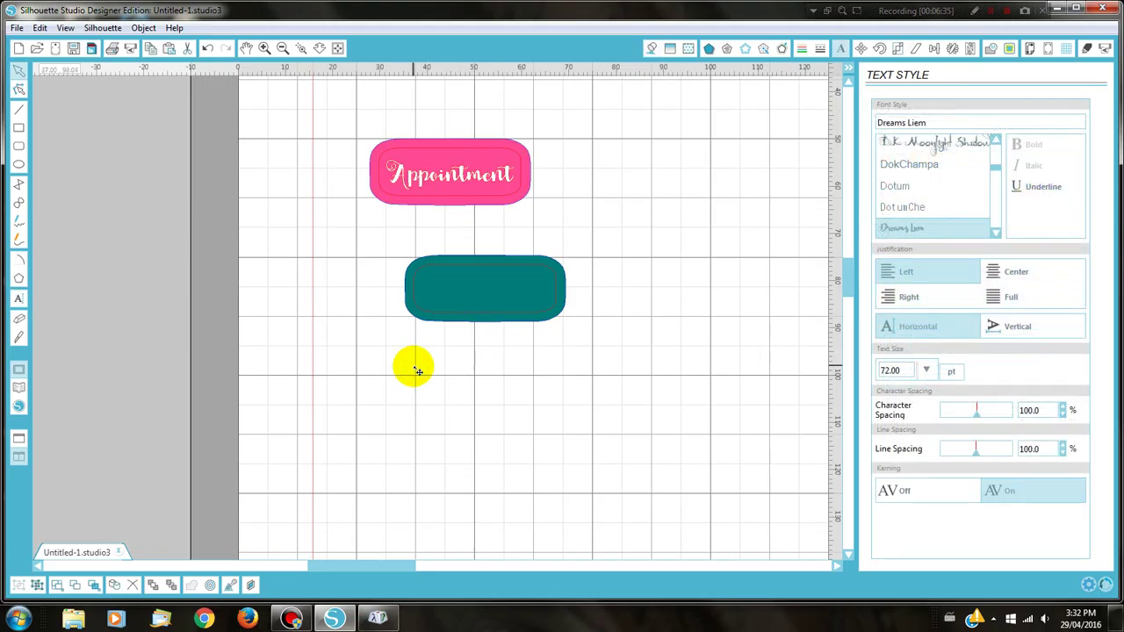
type("Weekend")
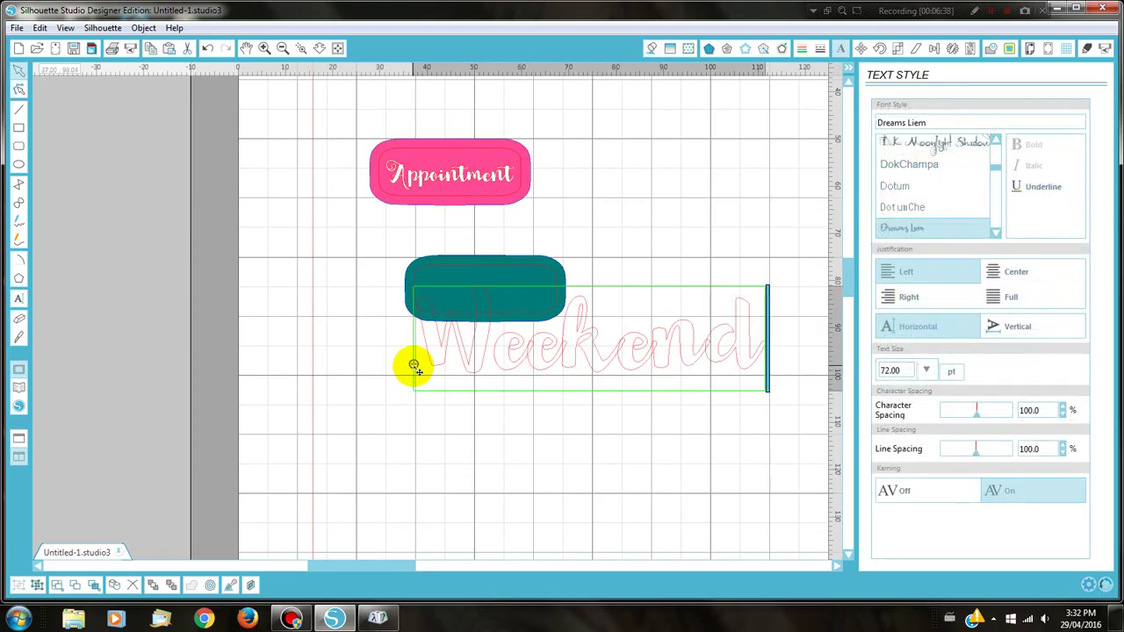
left_click(382, 334)
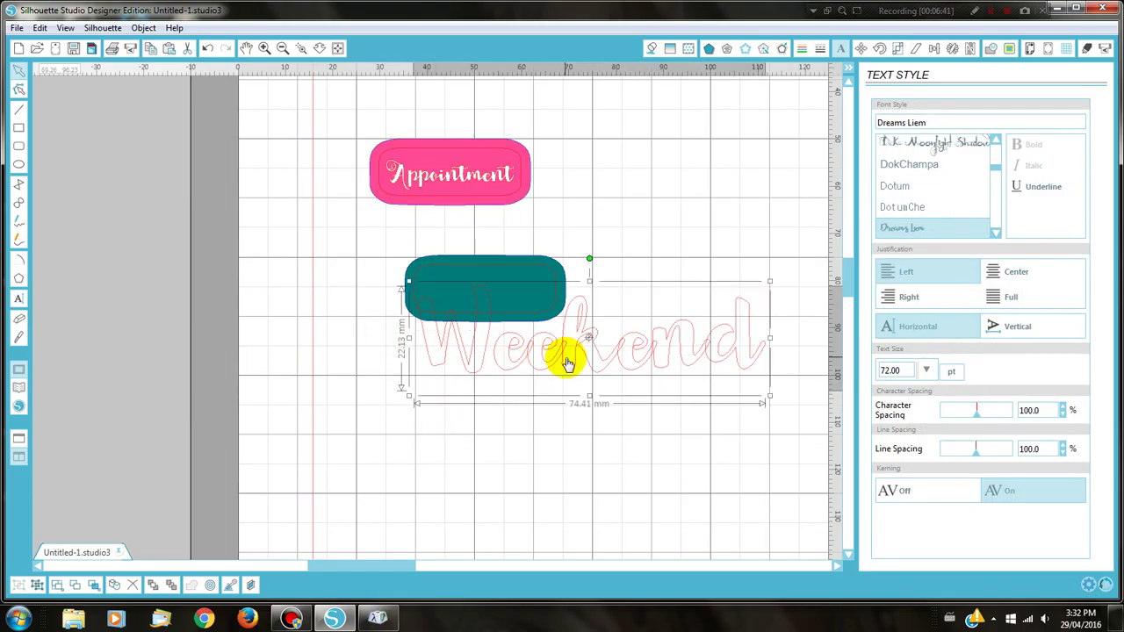
left_click_drag(564, 370, 442, 419)
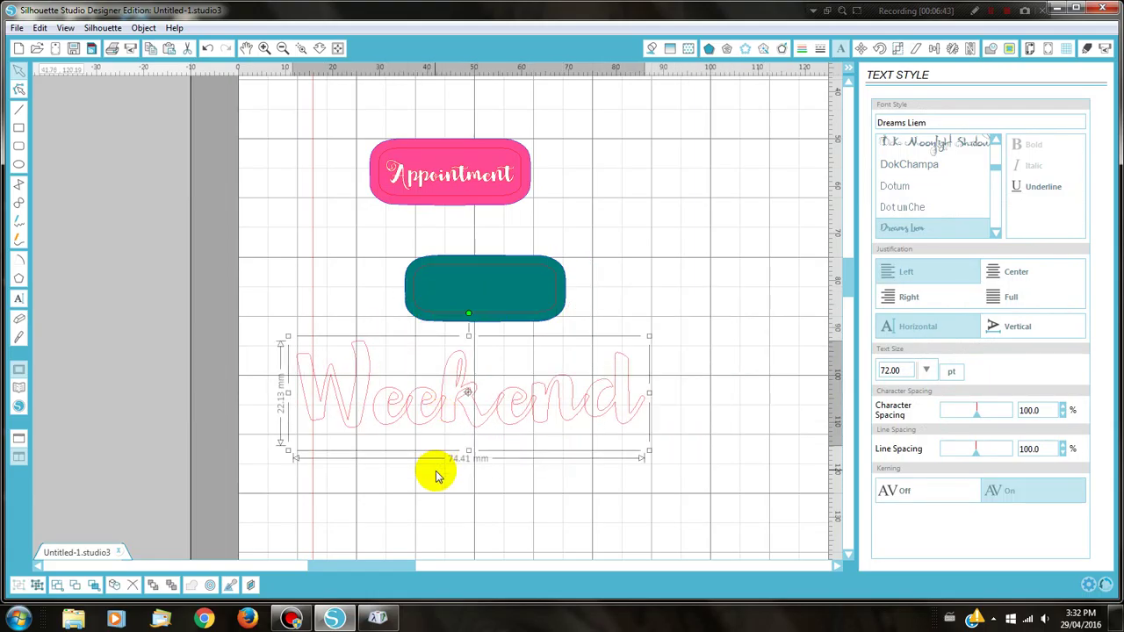
left_click(1087, 50)
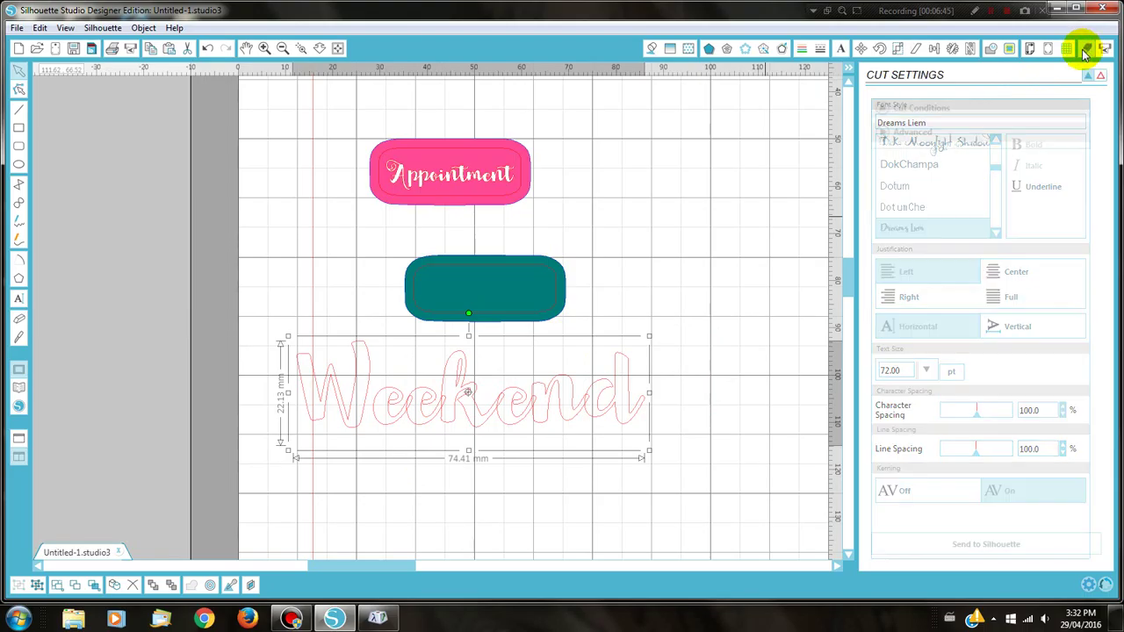
left_click(894, 213)
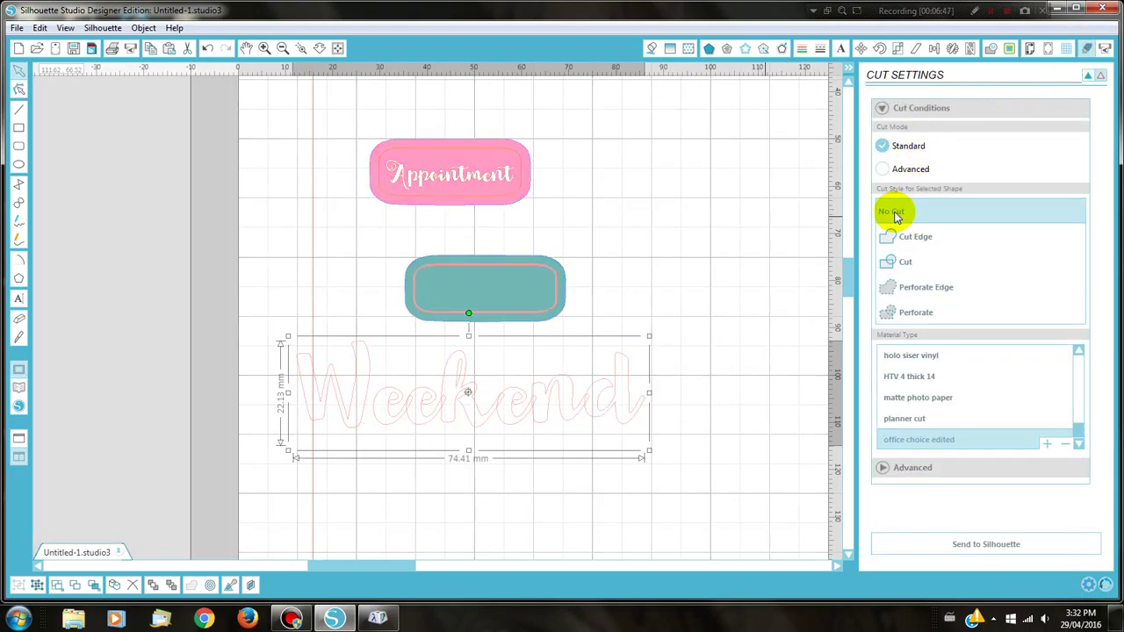
Ungroup Weekend and weld the letters after the W into one shape.
left_click(489, 507)
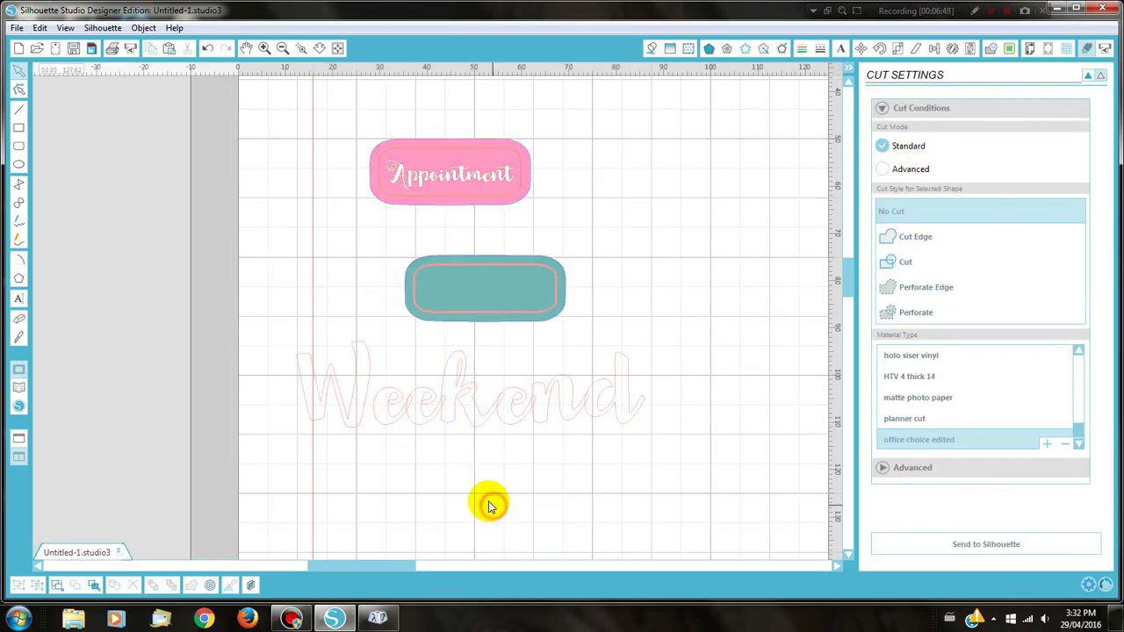
left_click(371, 419)
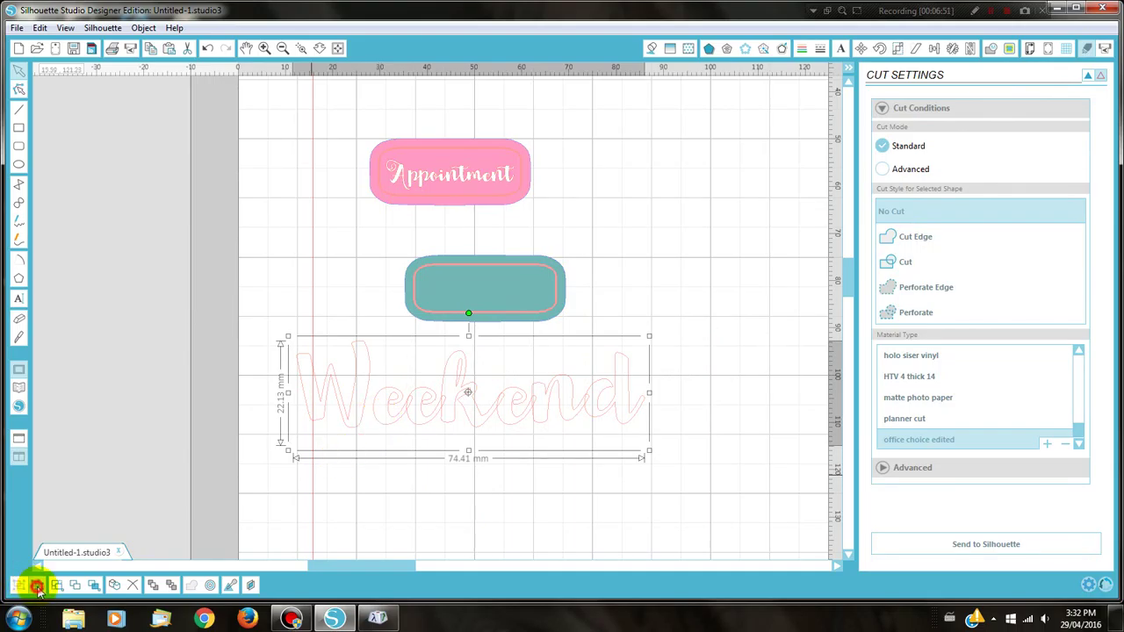
left_click(37, 586)
left_click_drag(374, 467, 681, 391)
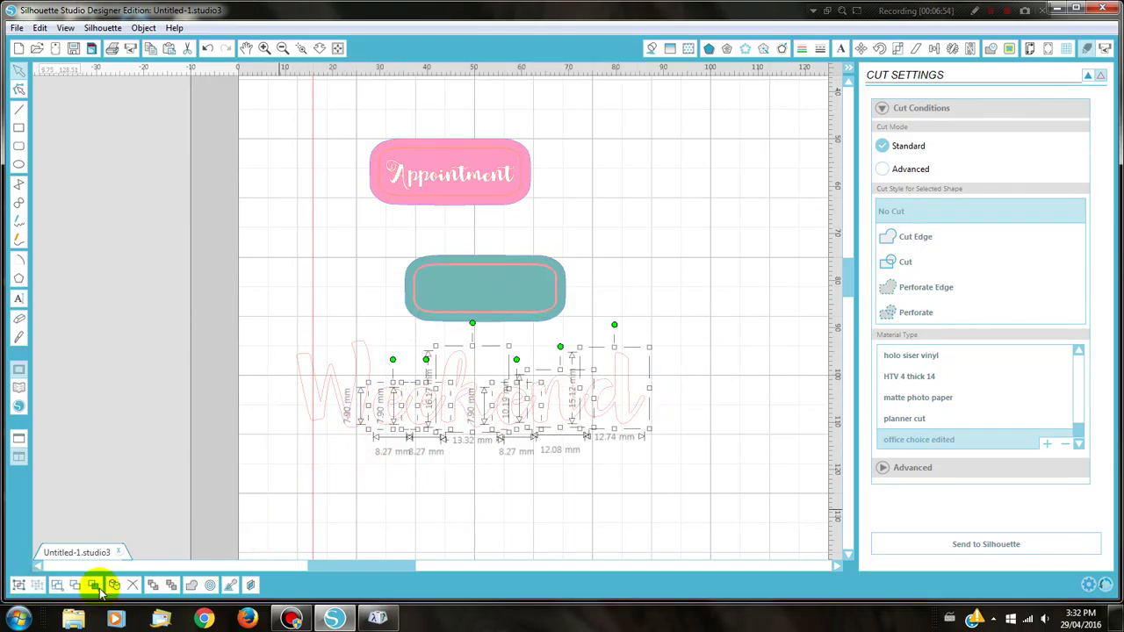
left_click(192, 586)
left_click(259, 483)
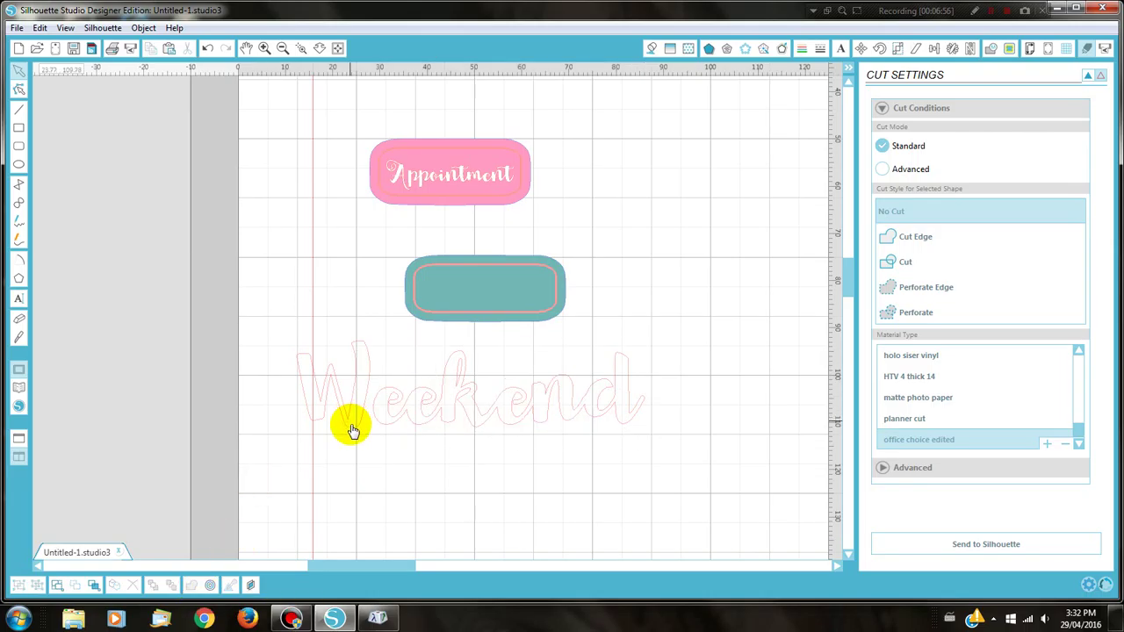
left_click(921, 48)
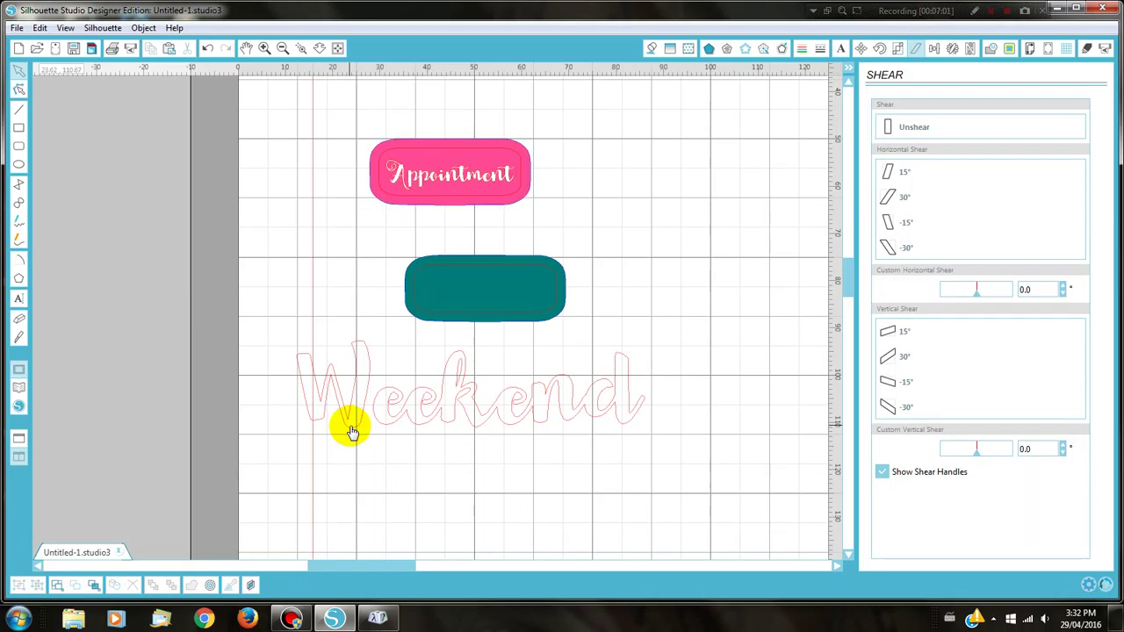
Copy a decorative swash W from Character Map and paste it near Weekend.
left_click(378, 618)
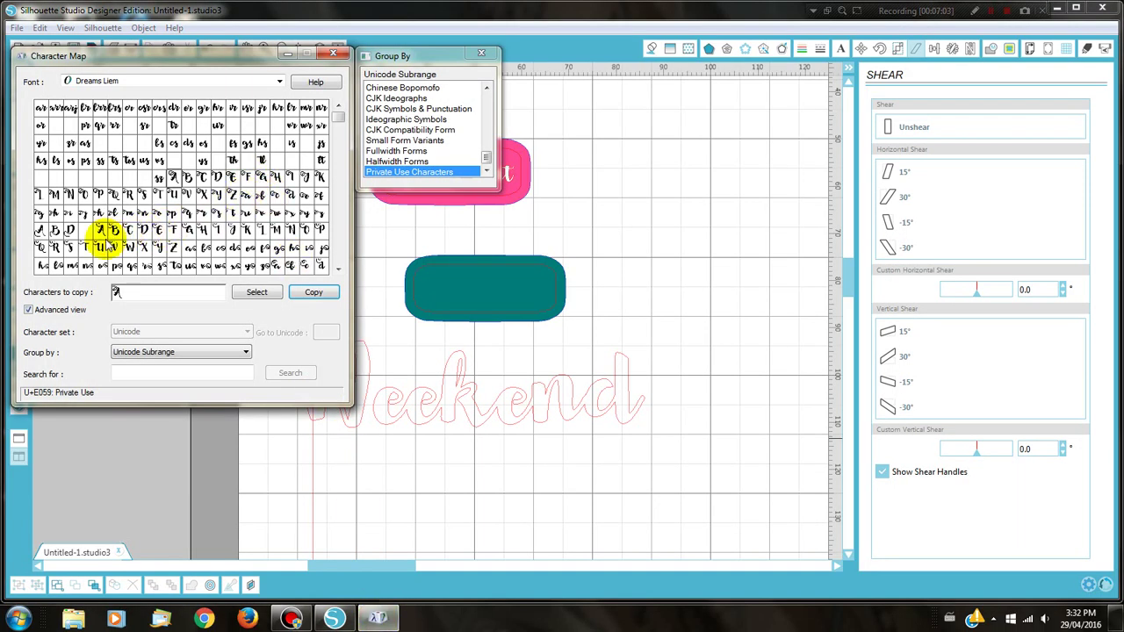
left_click(129, 249)
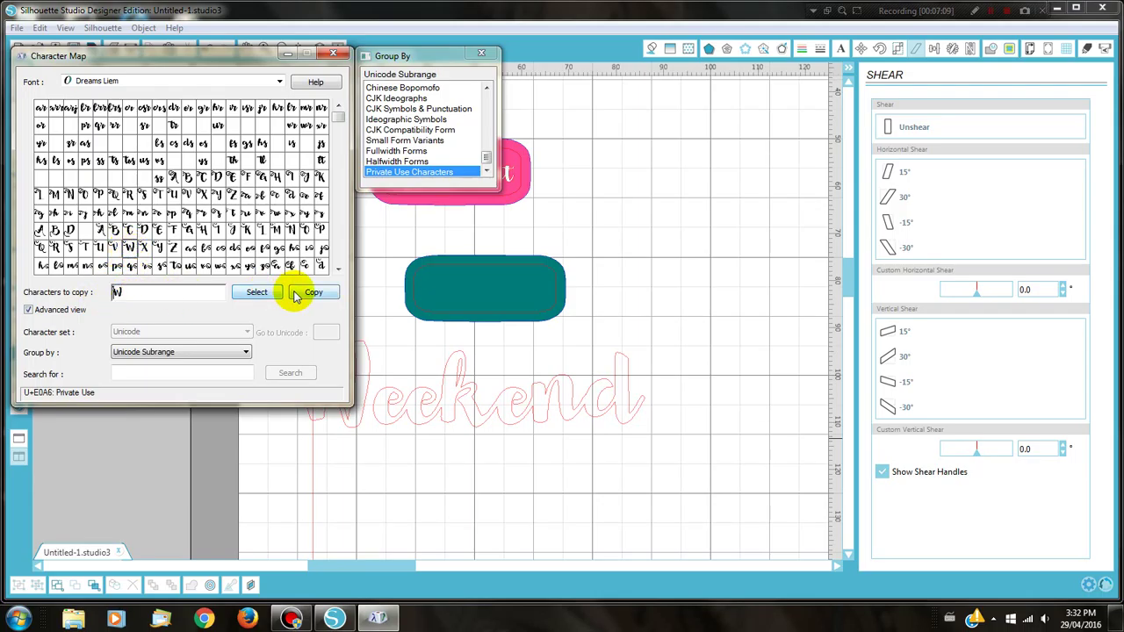
left_click(296, 296)
right_click(692, 201)
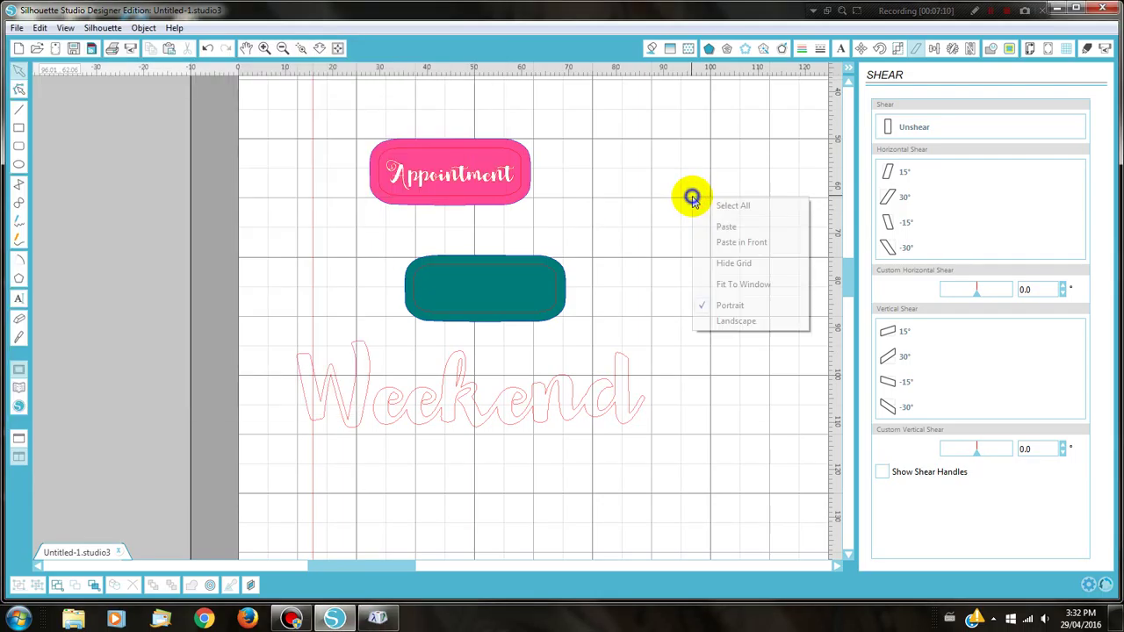
left_click(721, 241)
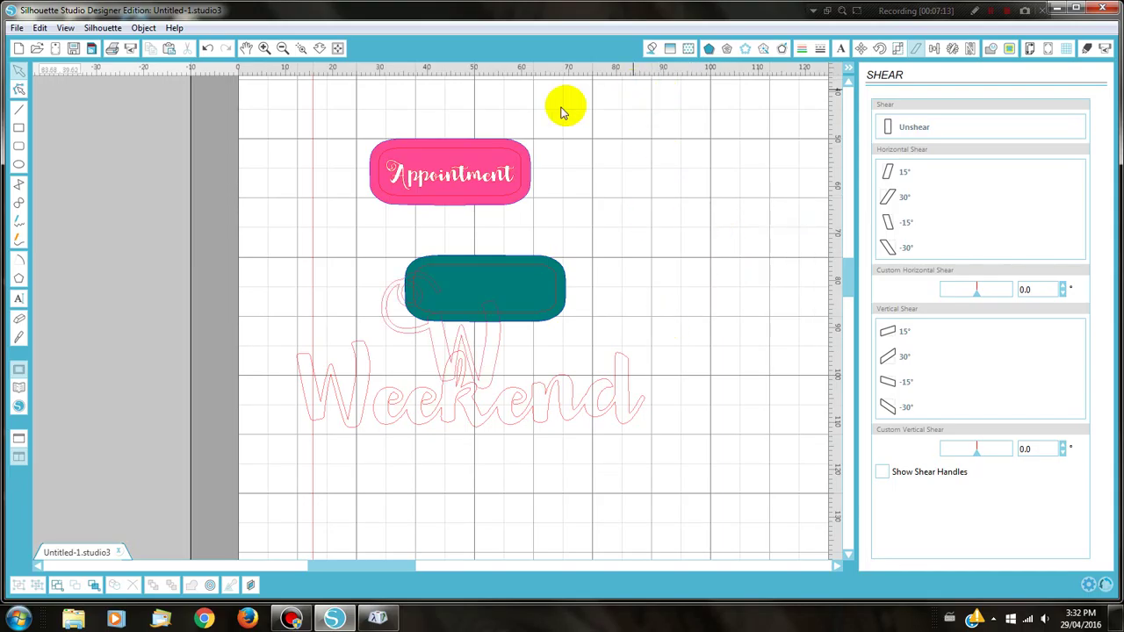
left_click_drag(436, 350, 308, 298)
Delete the plain W and place the swash W before 'eekend'.
left_click(308, 387)
key("Delete")
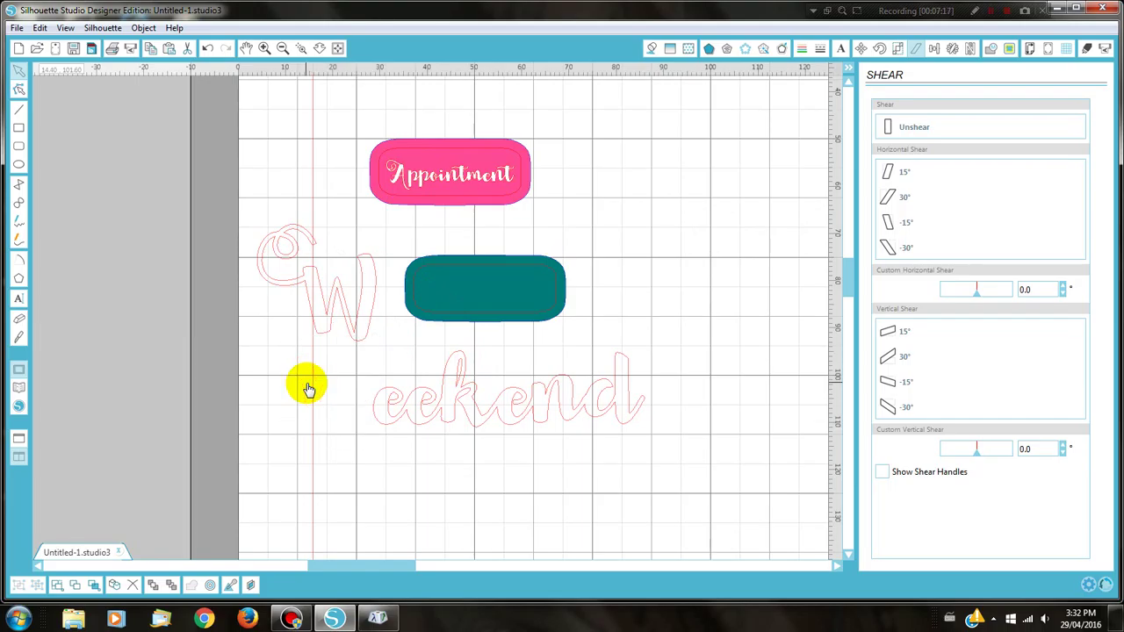
mouse_move(323, 332)
left_mouse_down()
mouse_move(323, 425)
mouse_move(609, 384)
left_mouse_up()
left_click(284, 453)
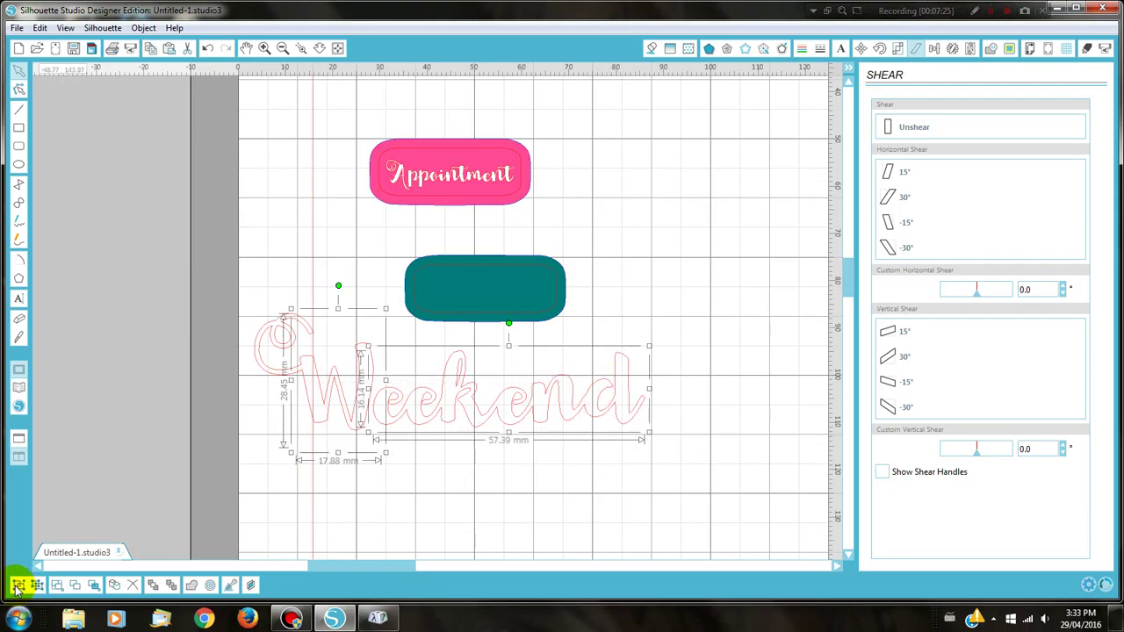
Group the Weekend lettering, set it to No Cut, and fill it white.
left_click(17, 585)
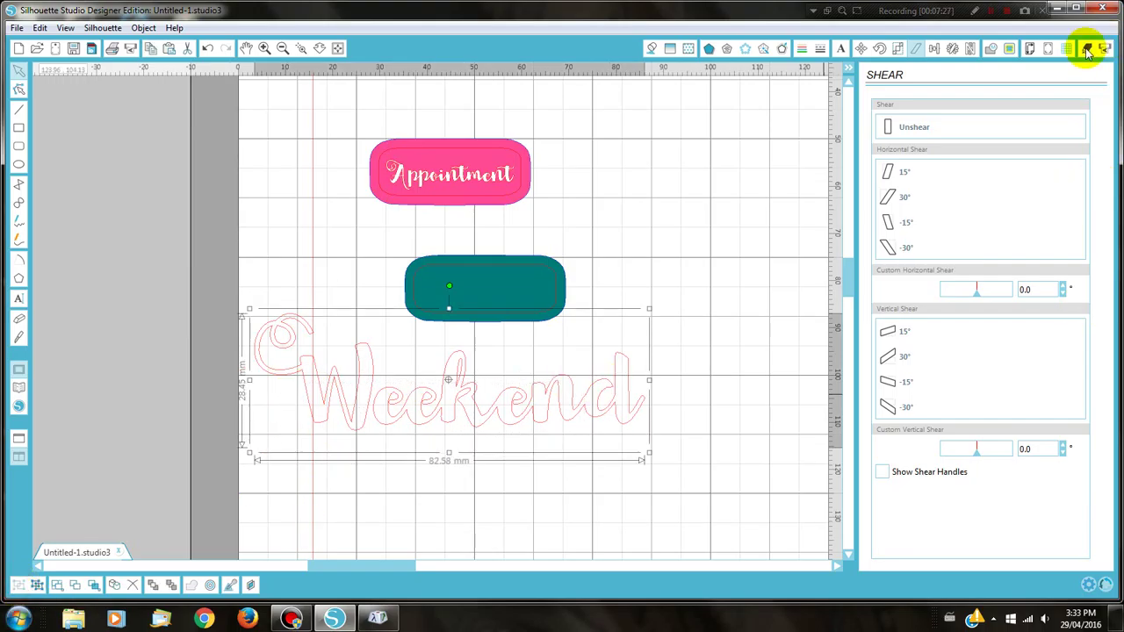
left_click(1086, 49)
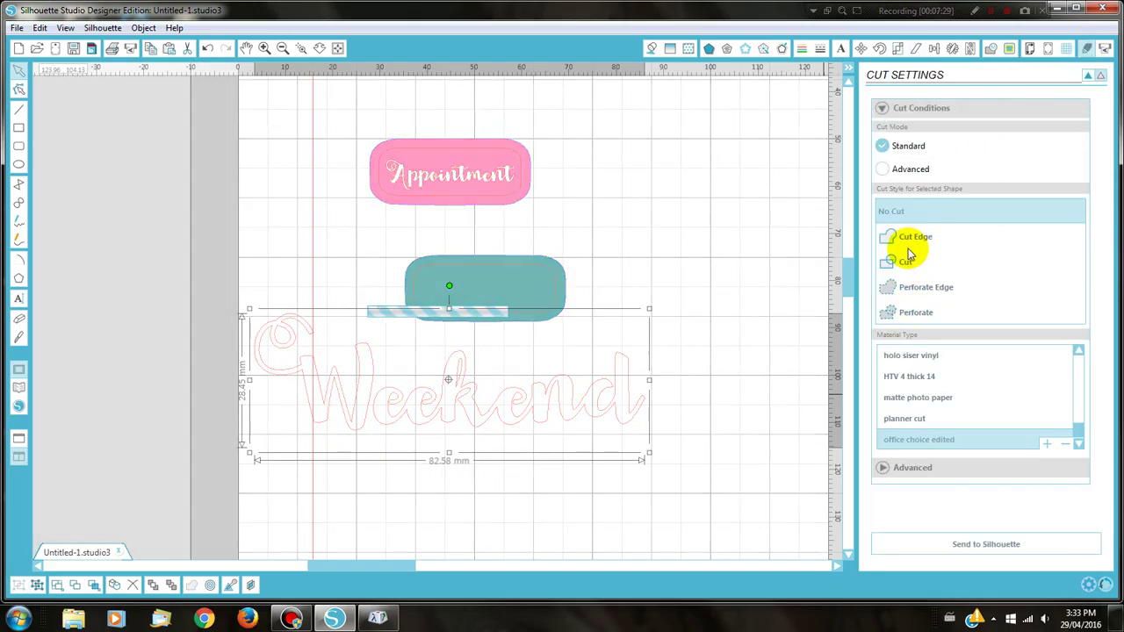
left_click(888, 216)
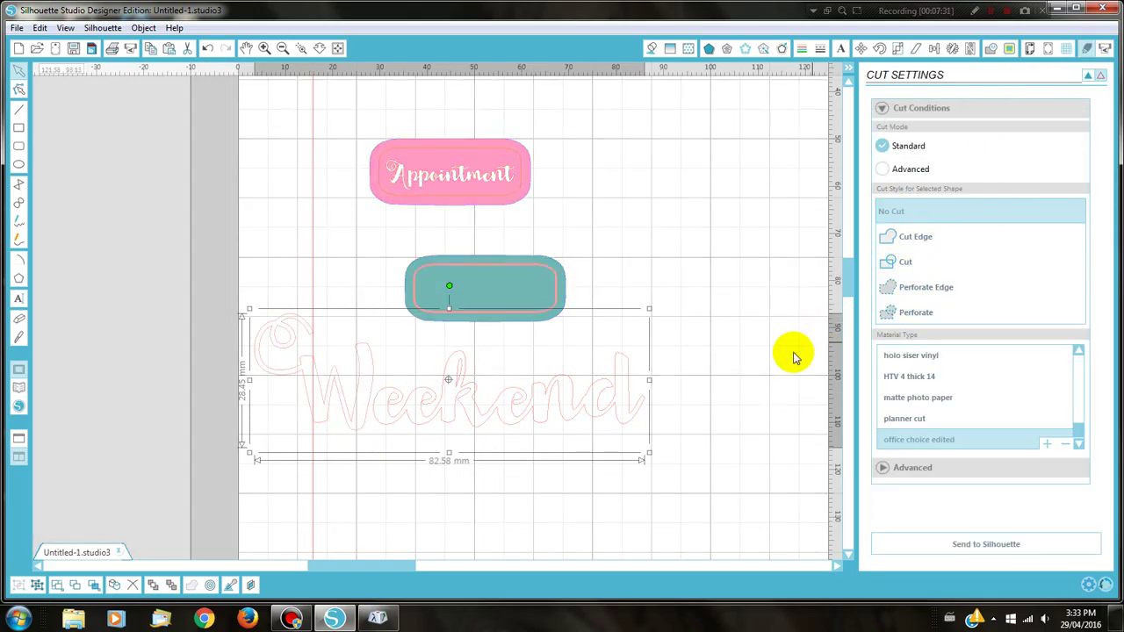
left_click(729, 381)
left_click(466, 410)
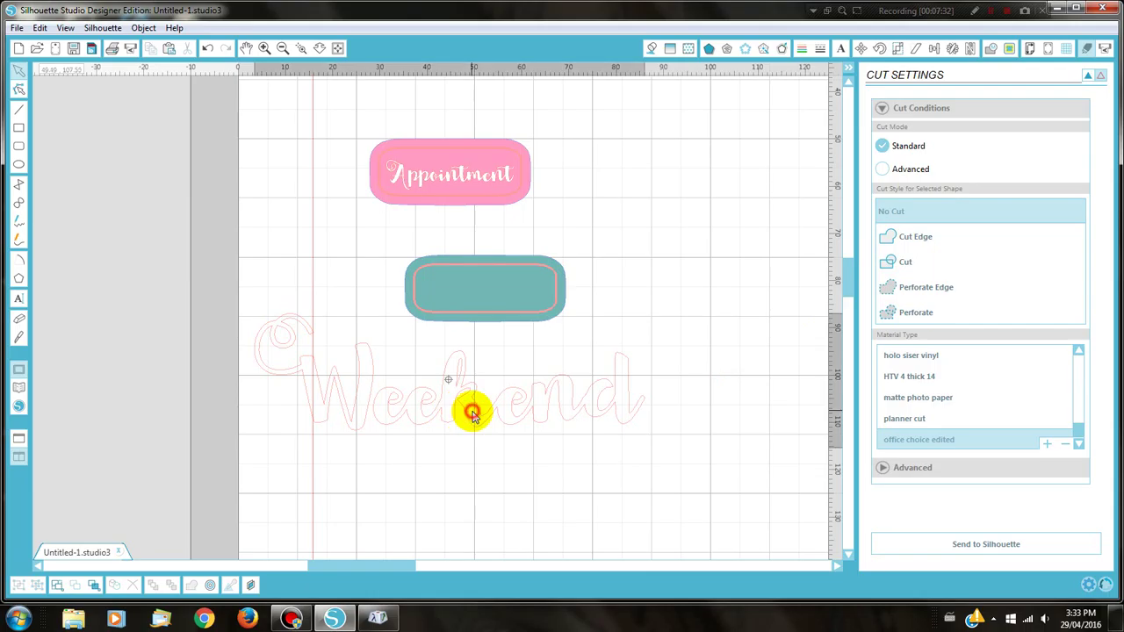
left_click(651, 49)
left_click(886, 132)
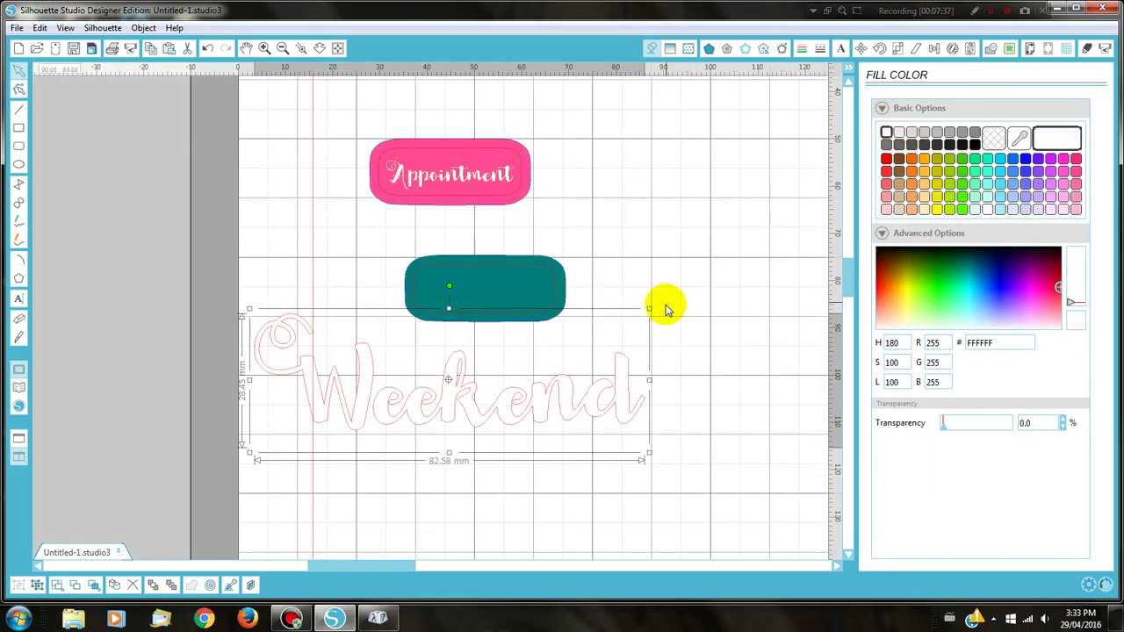
Shrink Weekend to about 27 mm wide on the teal label and group them together.
left_click_drag(649, 309, 519, 292)
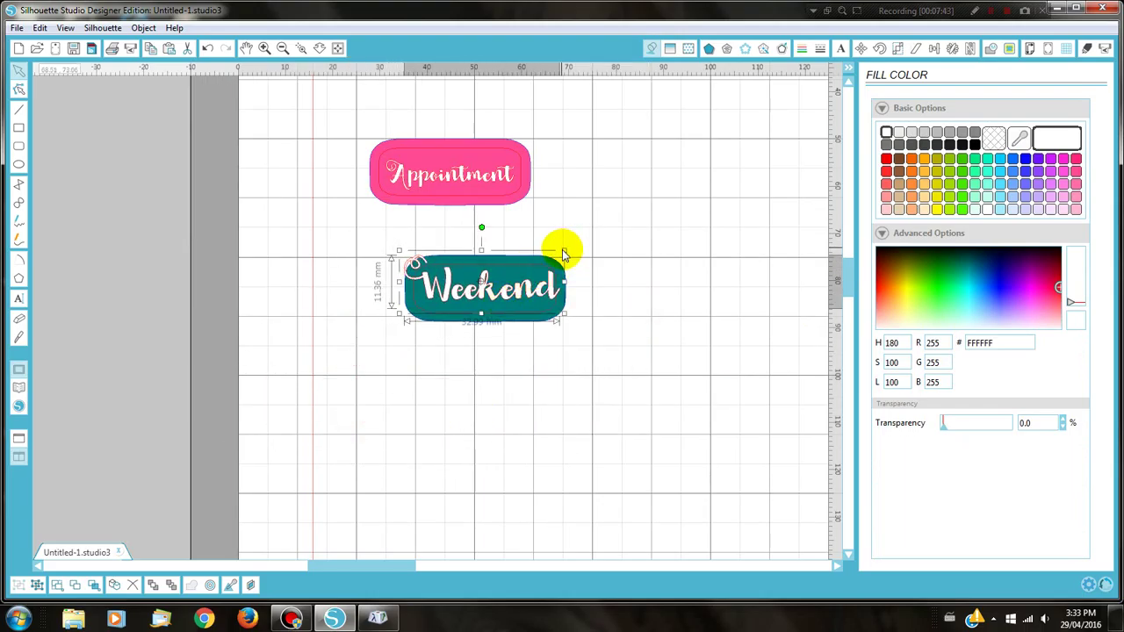
left_click_drag(564, 254, 507, 303)
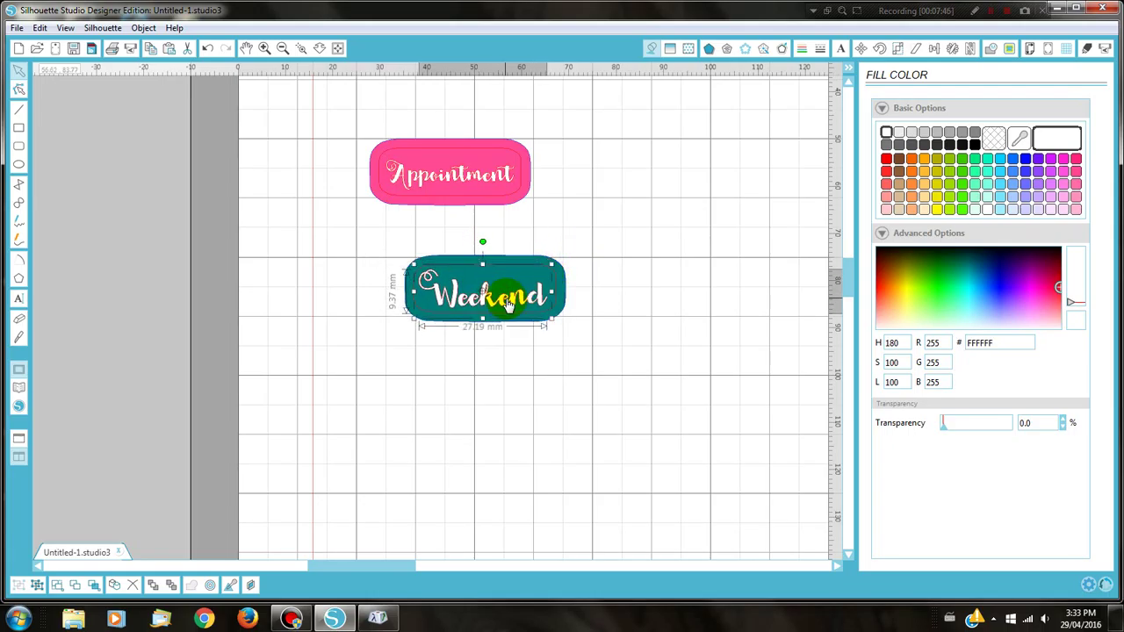
left_click(485, 375)
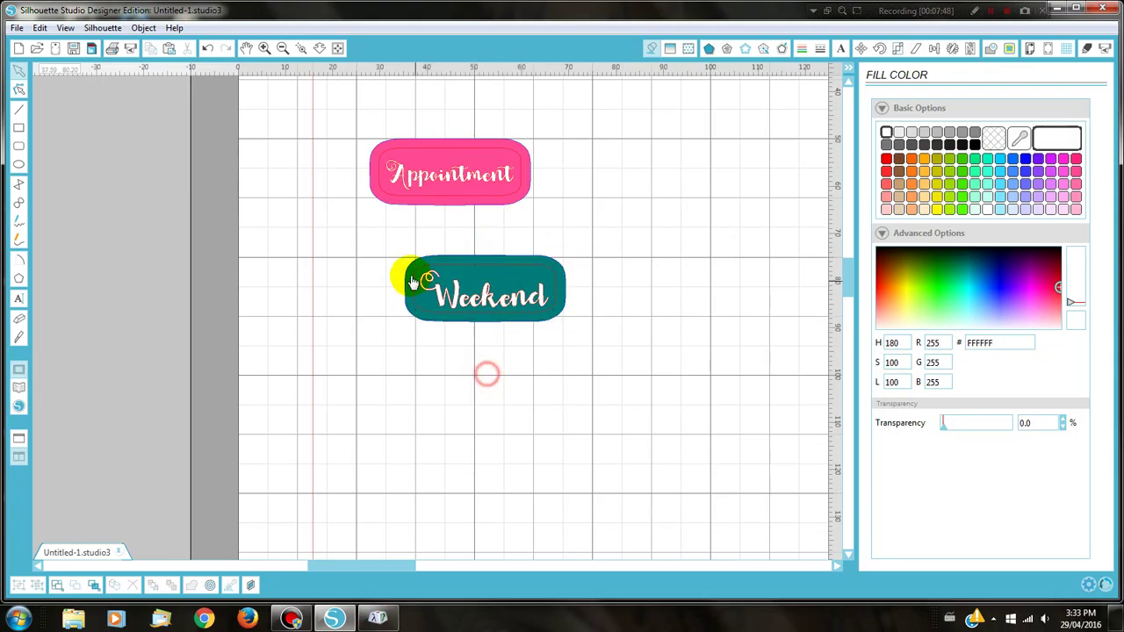
left_click_drag(393, 234, 484, 359)
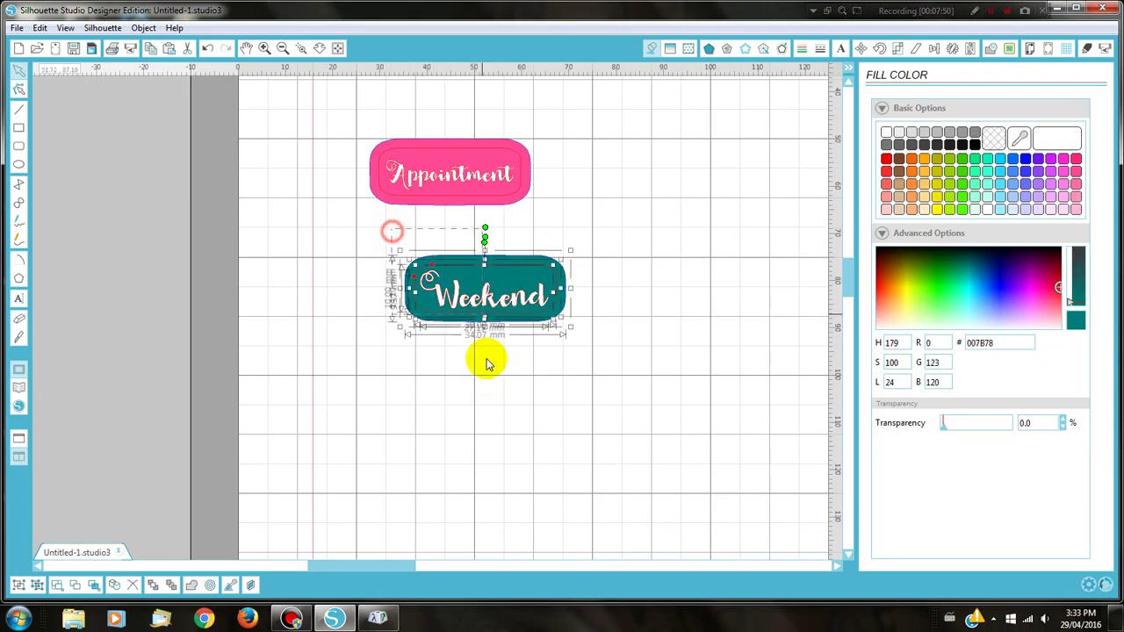
left_click(17, 585)
Fit the whole page in view and move the pink Appointment label toward the top-left.
left_click(338, 48)
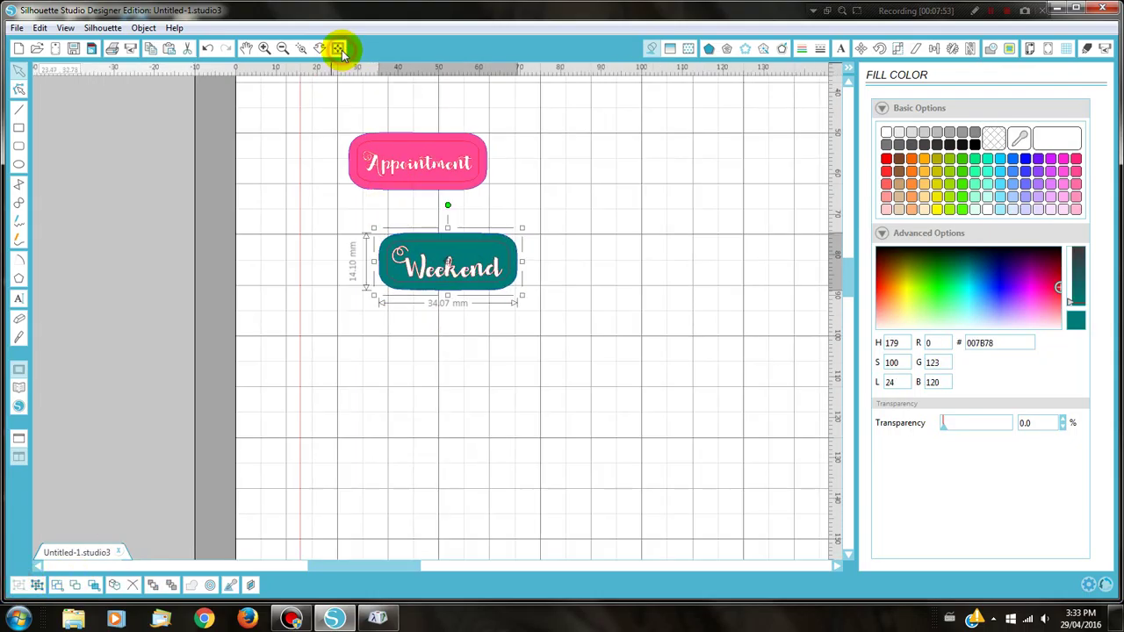
left_click(354, 300)
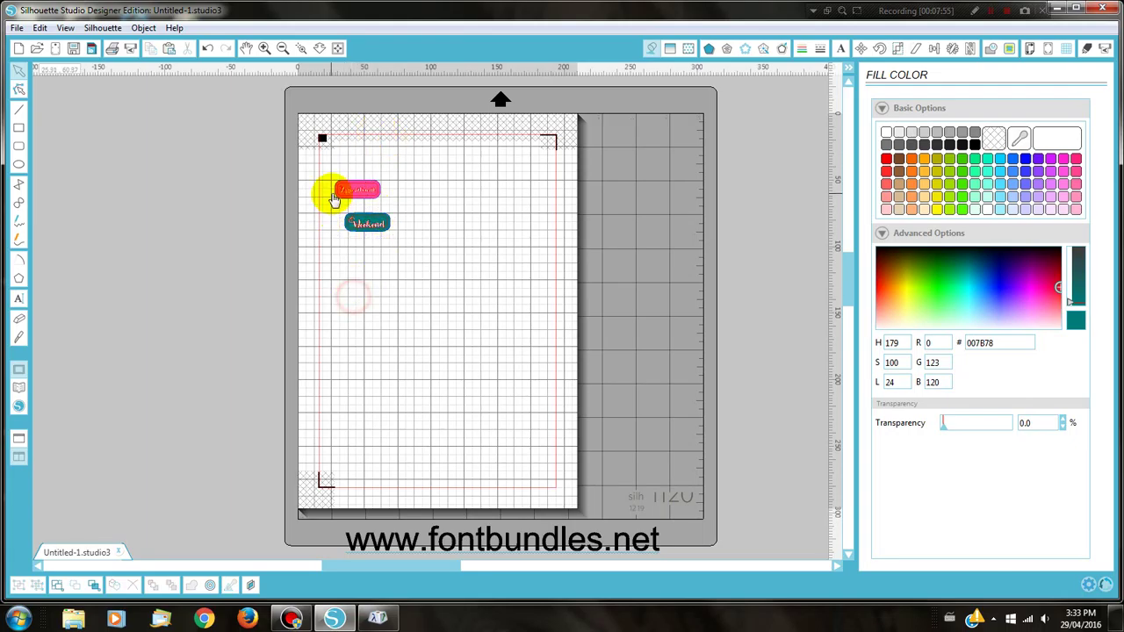
left_click_drag(347, 202, 343, 181)
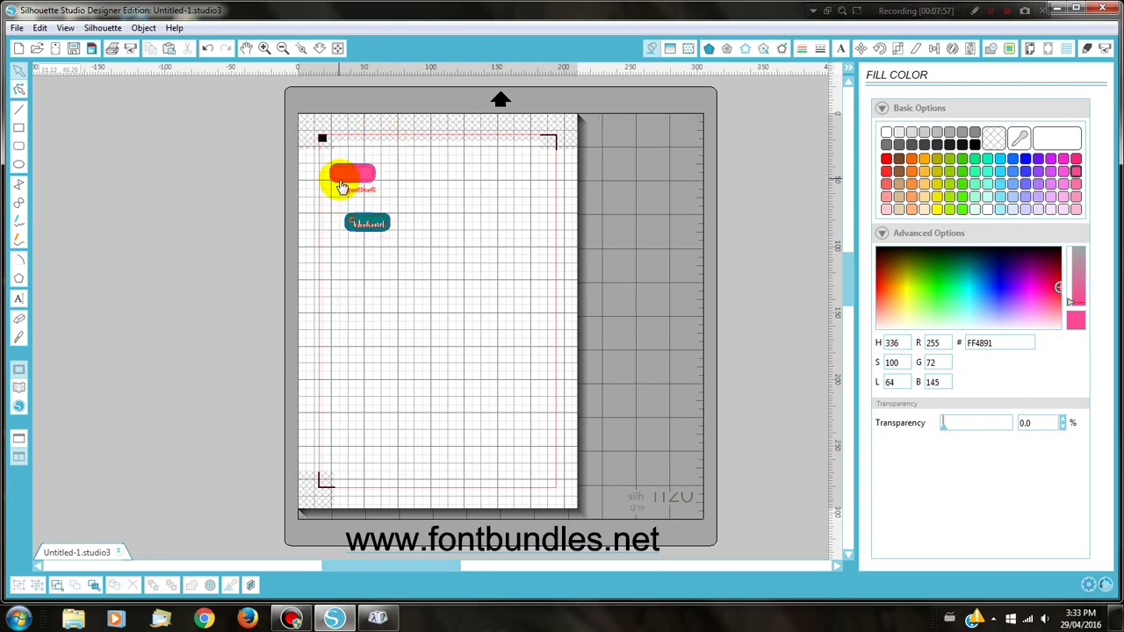
left_click(341, 184)
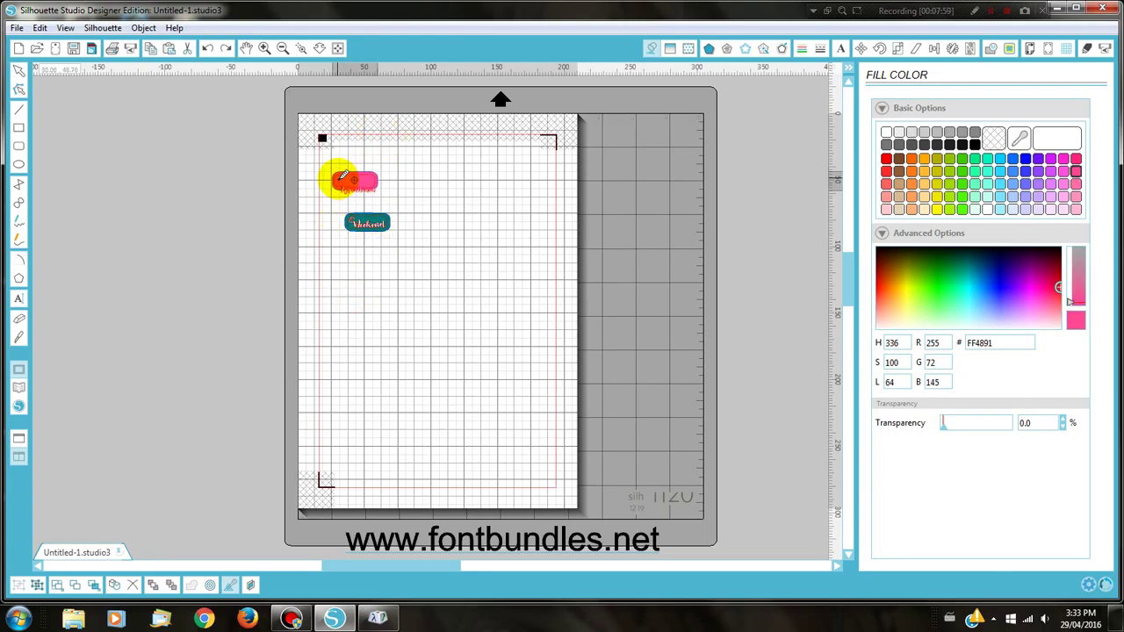
left_click_drag(343, 175, 380, 200)
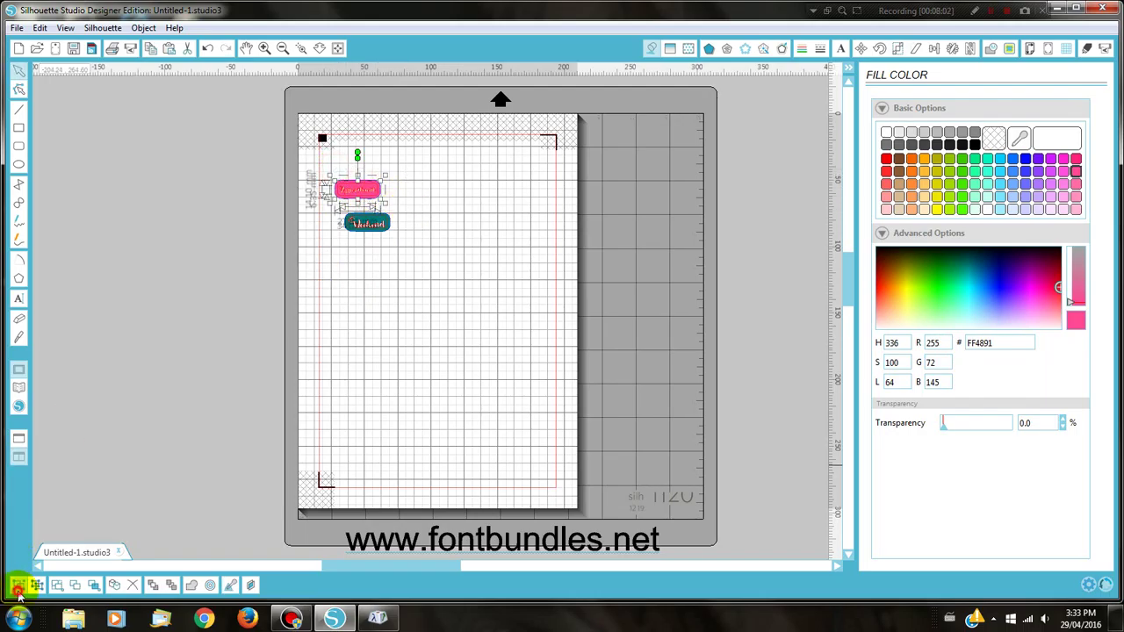
left_click(437, 198)
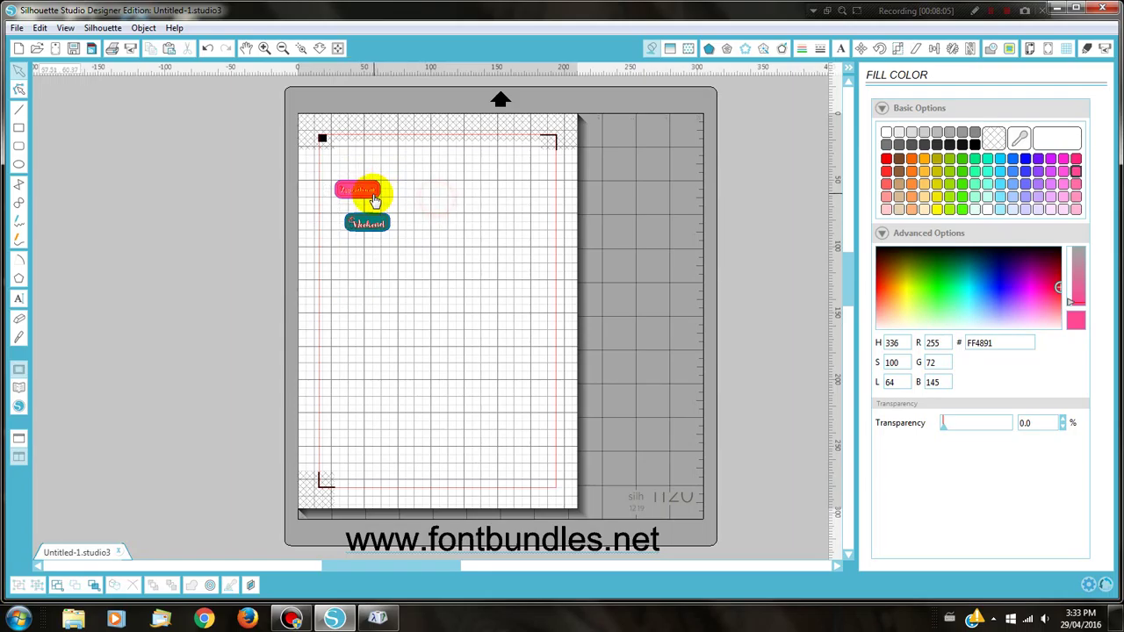
left_click_drag(371, 200, 367, 192)
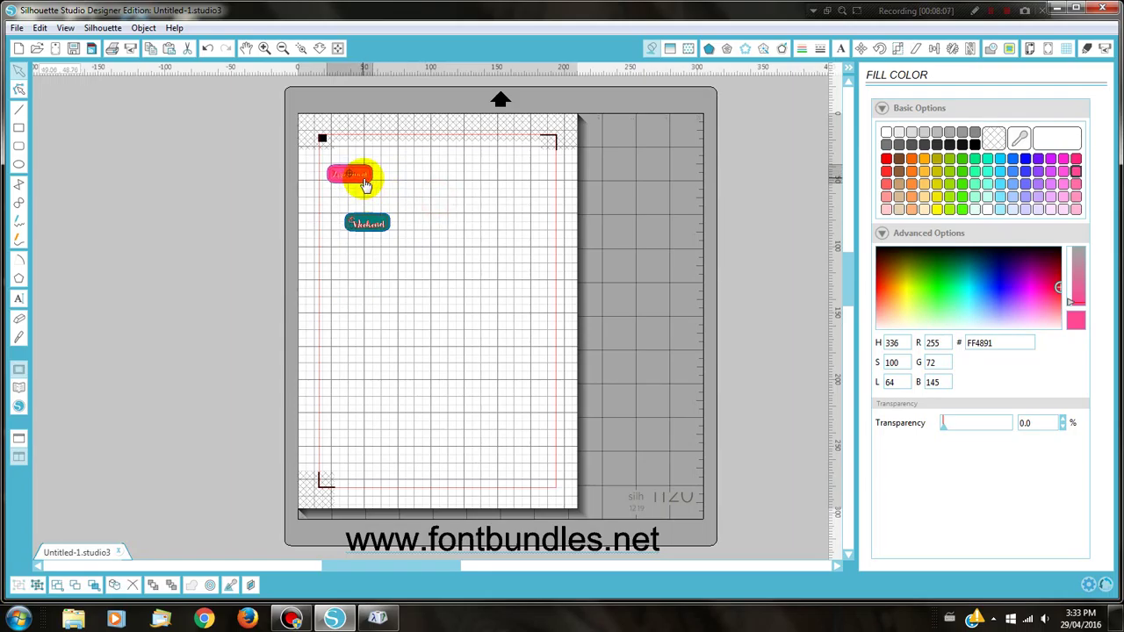
Replicate the pink label into a row of five and nudge the row left.
left_click(456, 214)
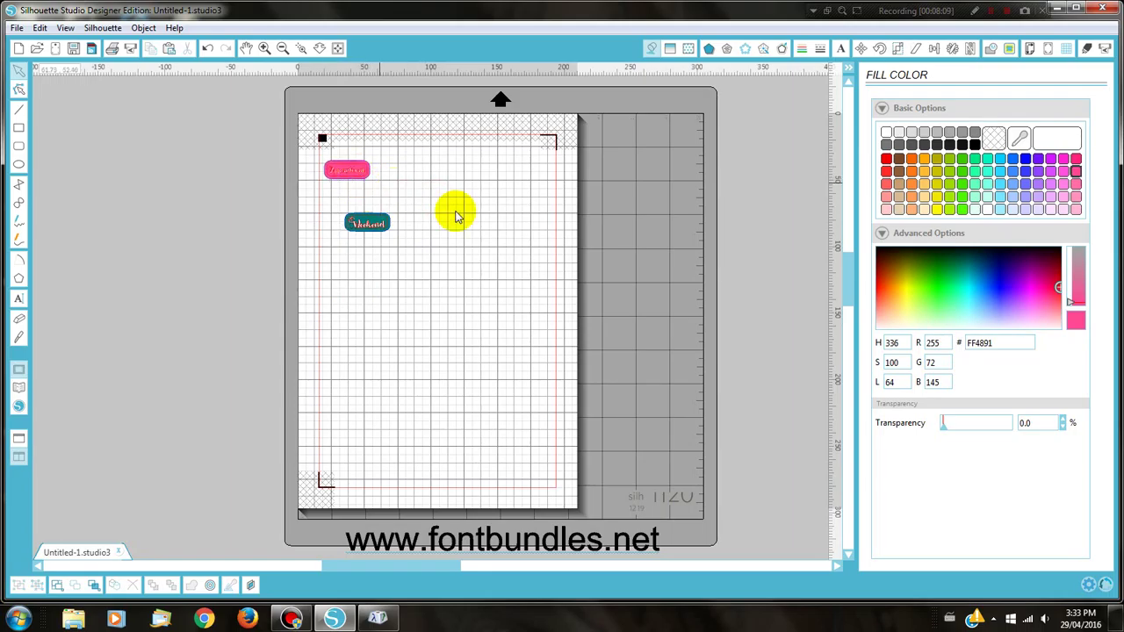
left_click(954, 50)
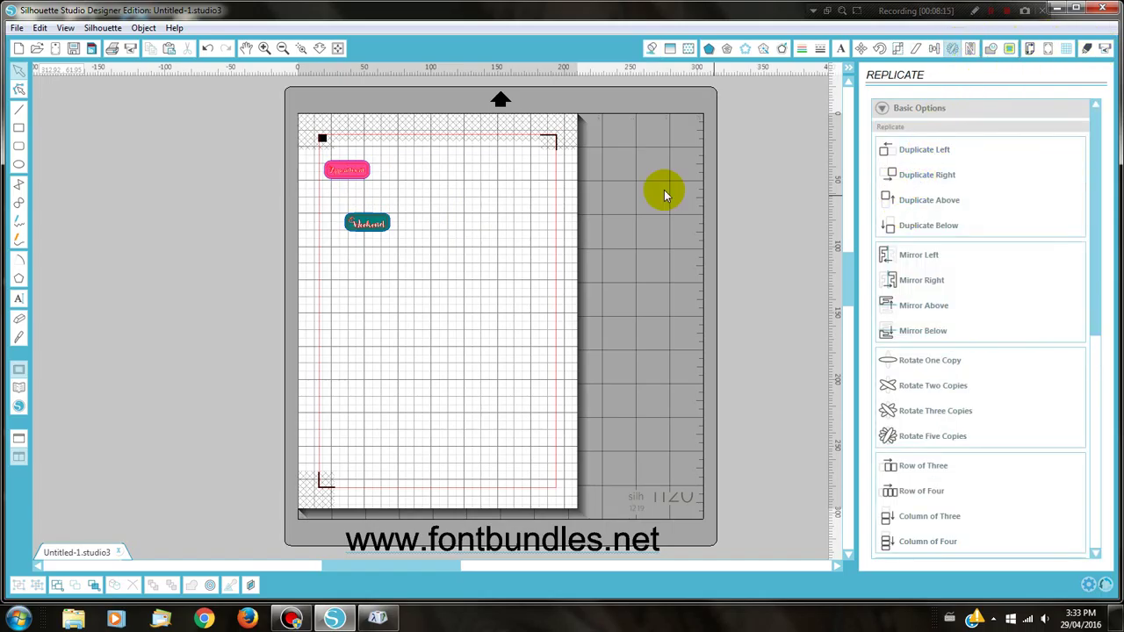
left_click(342, 169)
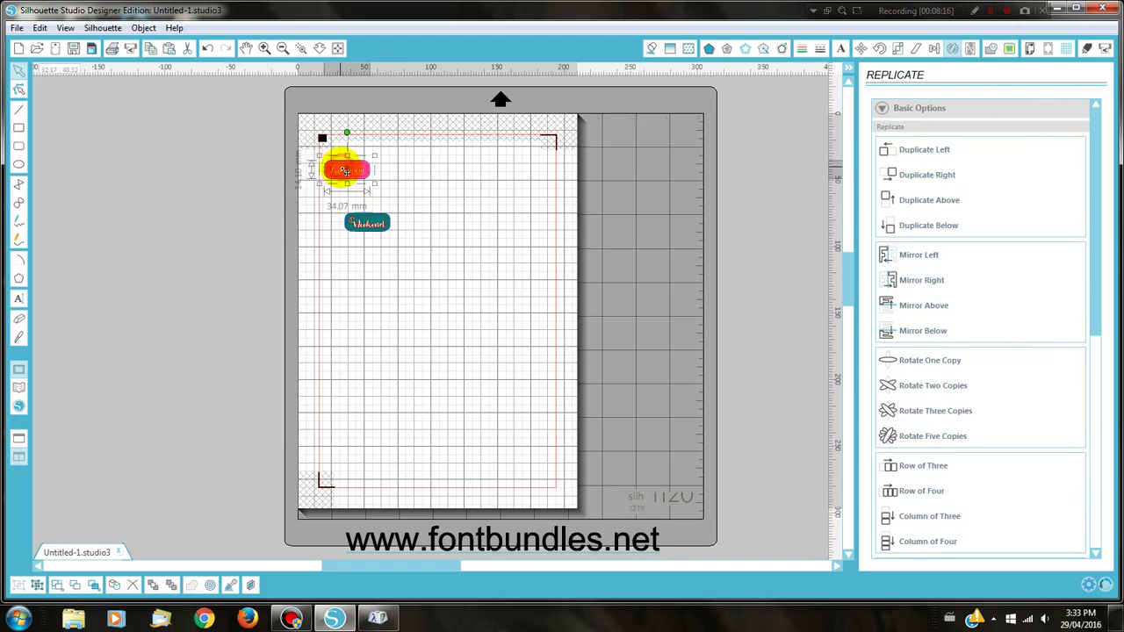
left_click(941, 181)
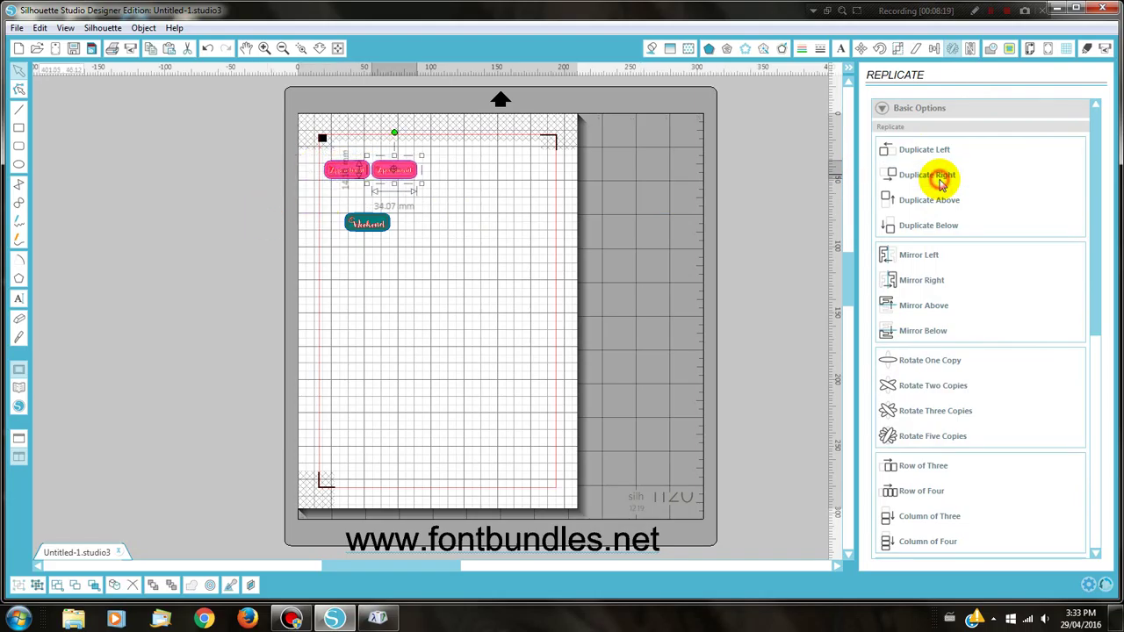
left_click(942, 181)
left_click(942, 181)
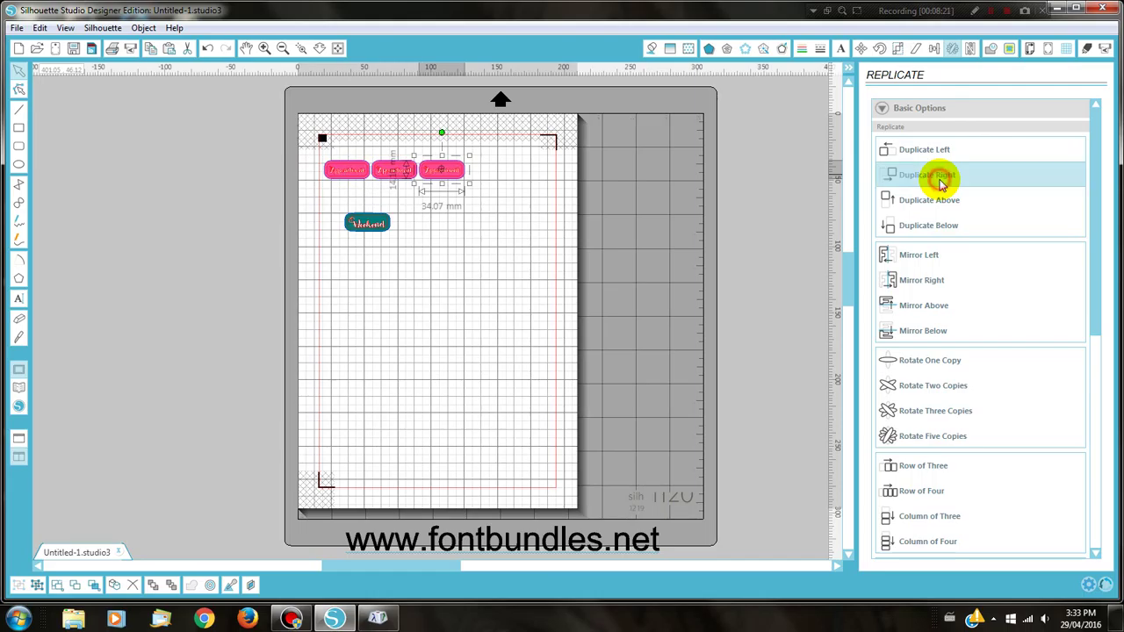
left_click(942, 181)
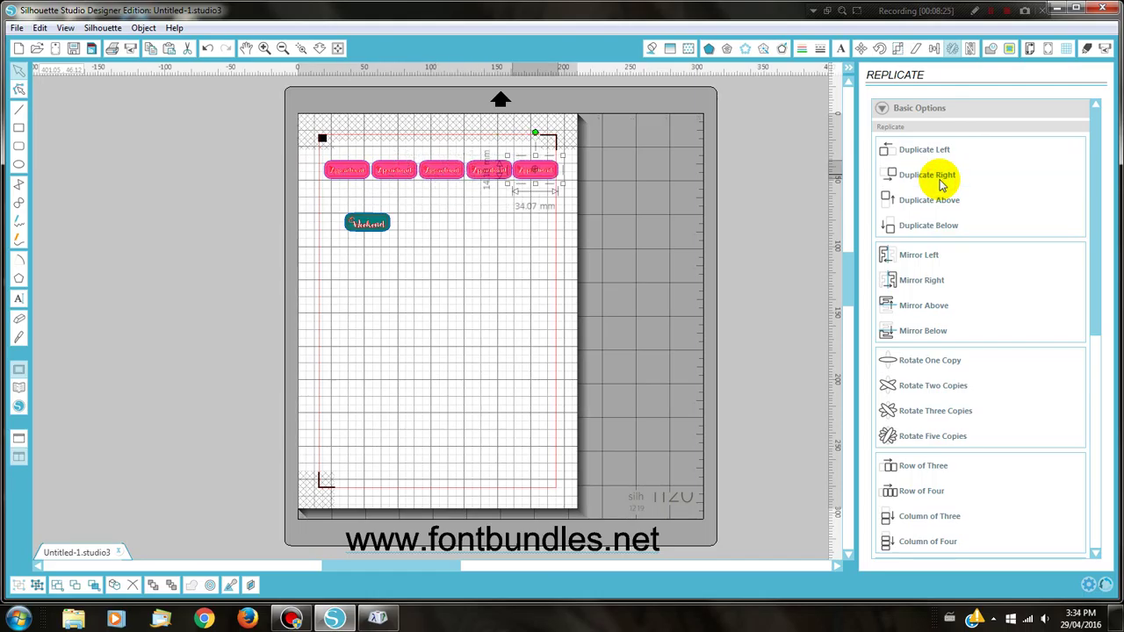
left_click_drag(293, 167, 601, 176)
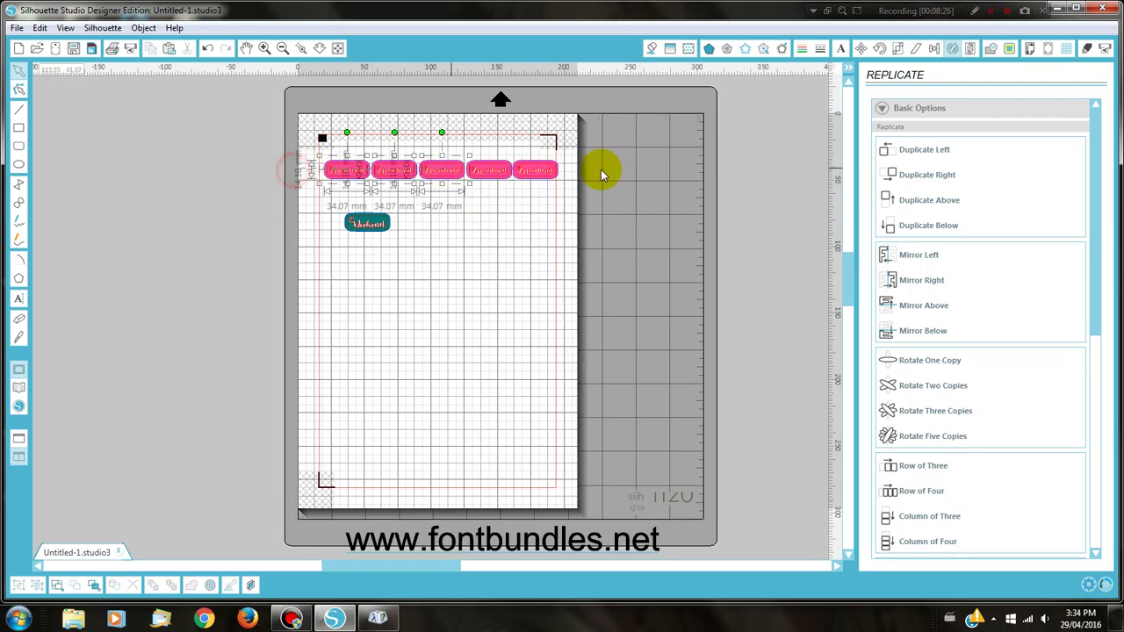
key("Left")
key("Left")
key("Left")
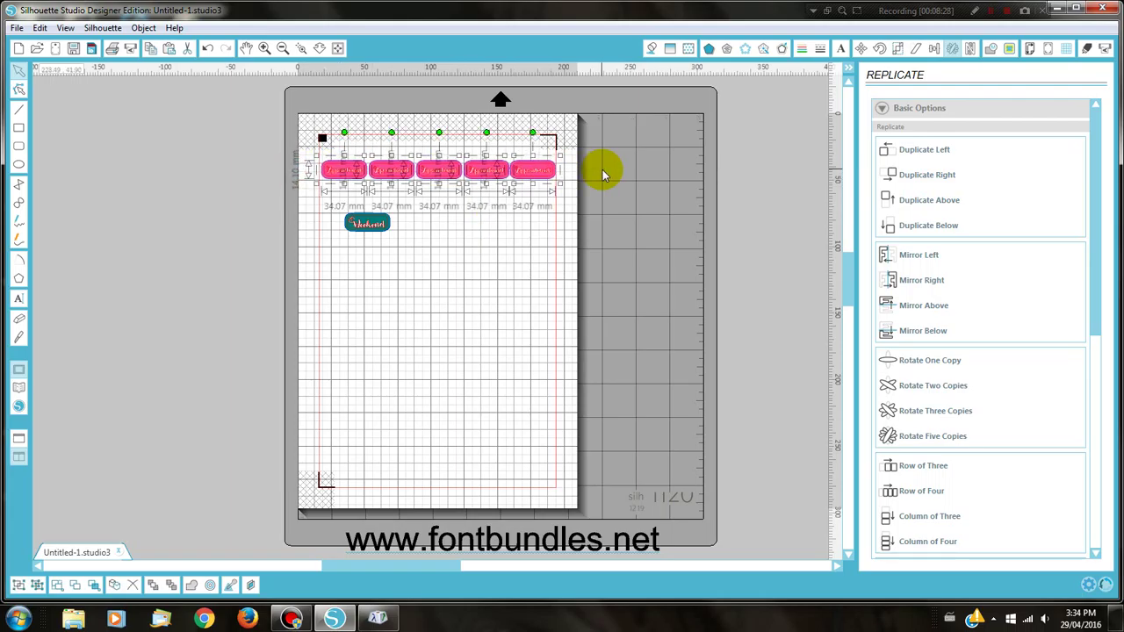
left_click(462, 272)
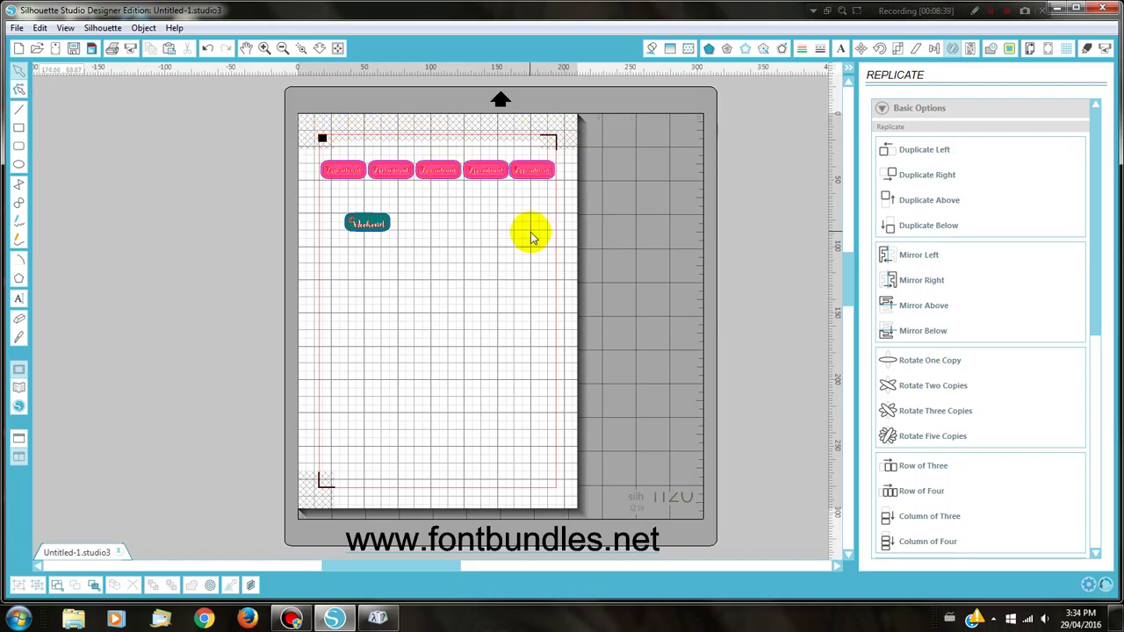
Duplicate the row downward to four rows, moving the teal Weekend label lower.
left_click(300, 167)
left_click_drag(358, 176, 599, 181)
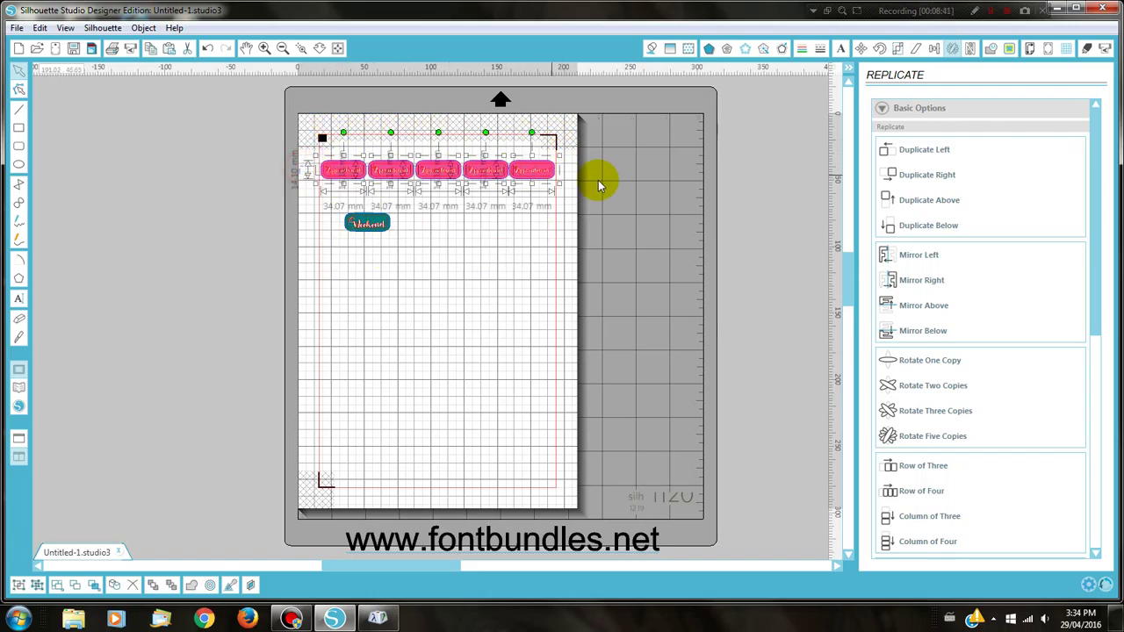
left_click(902, 232)
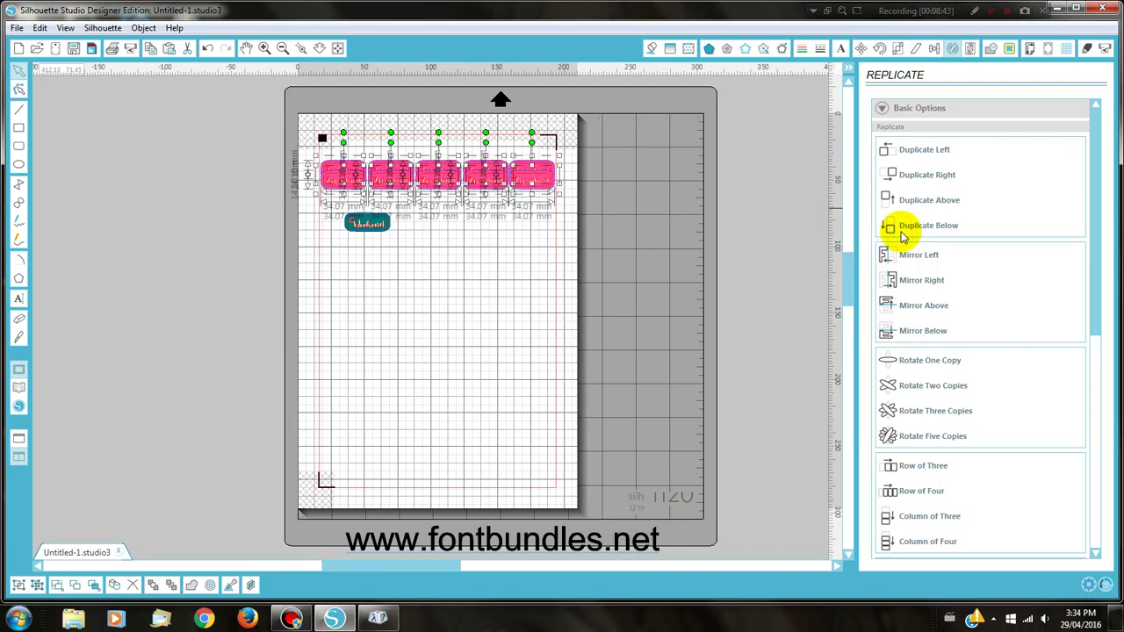
left_click(678, 339)
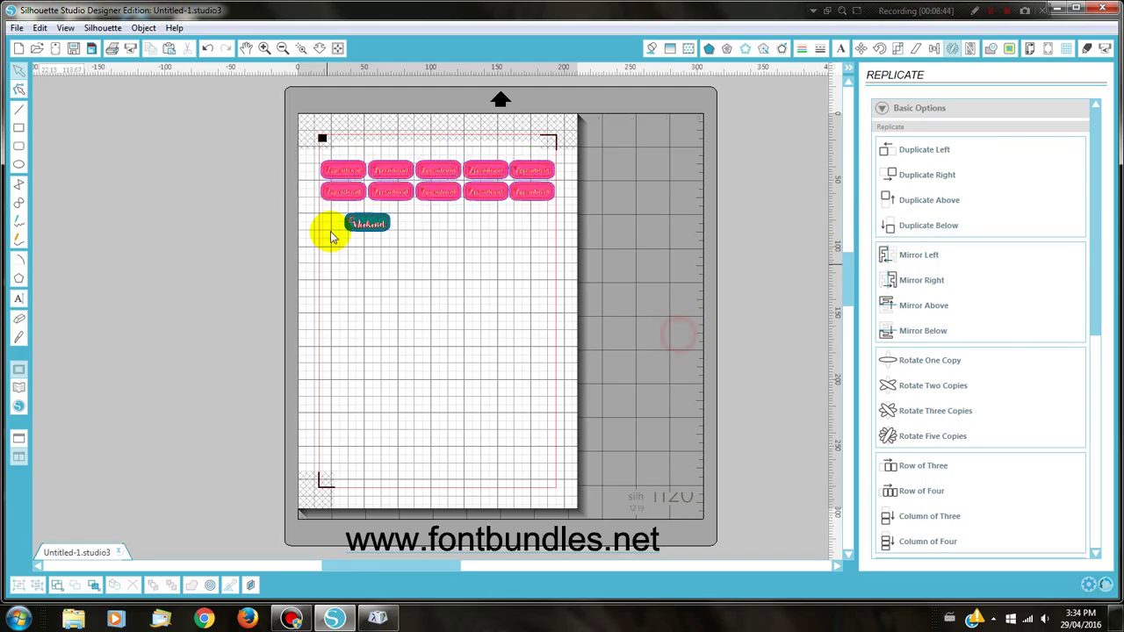
left_click_drag(356, 226, 360, 392)
left_click_drag(273, 160, 564, 206)
left_click(910, 235)
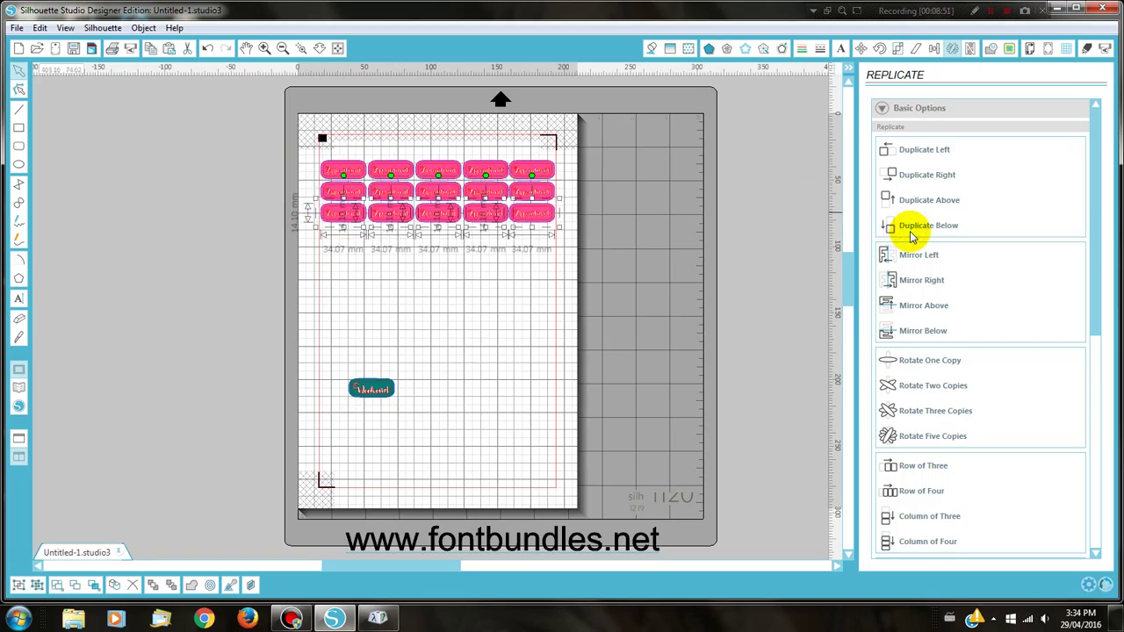
left_click(910, 235)
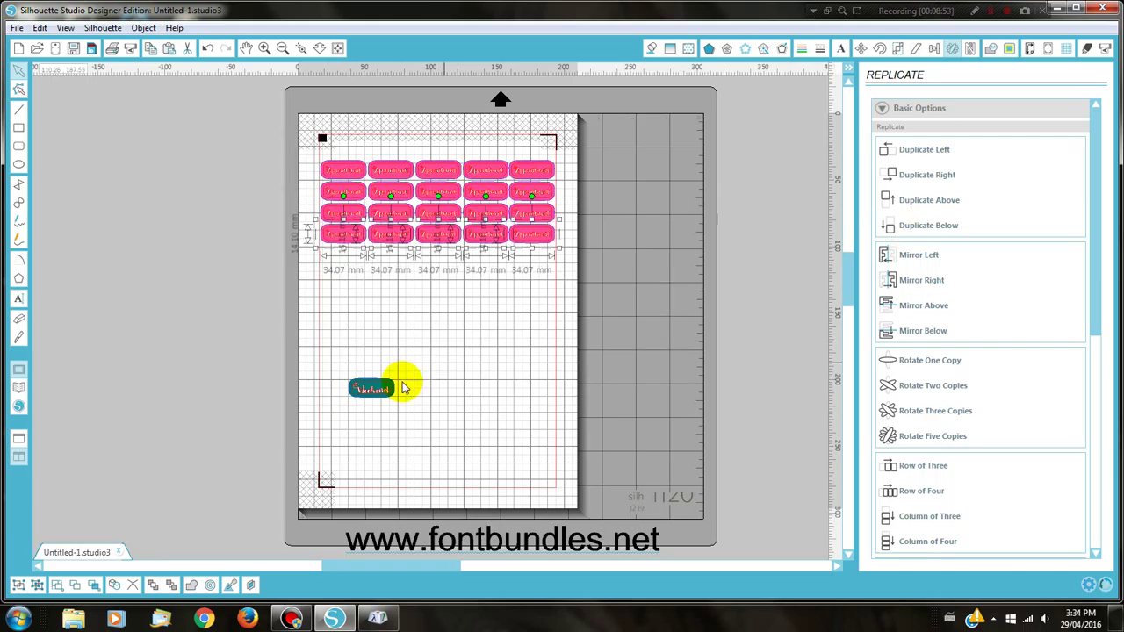
Move the teal Weekend label below the pink rows and duplicate it right into a row of five.
left_click(363, 389)
left_click_drag(363, 389, 341, 274)
left_click(342, 272)
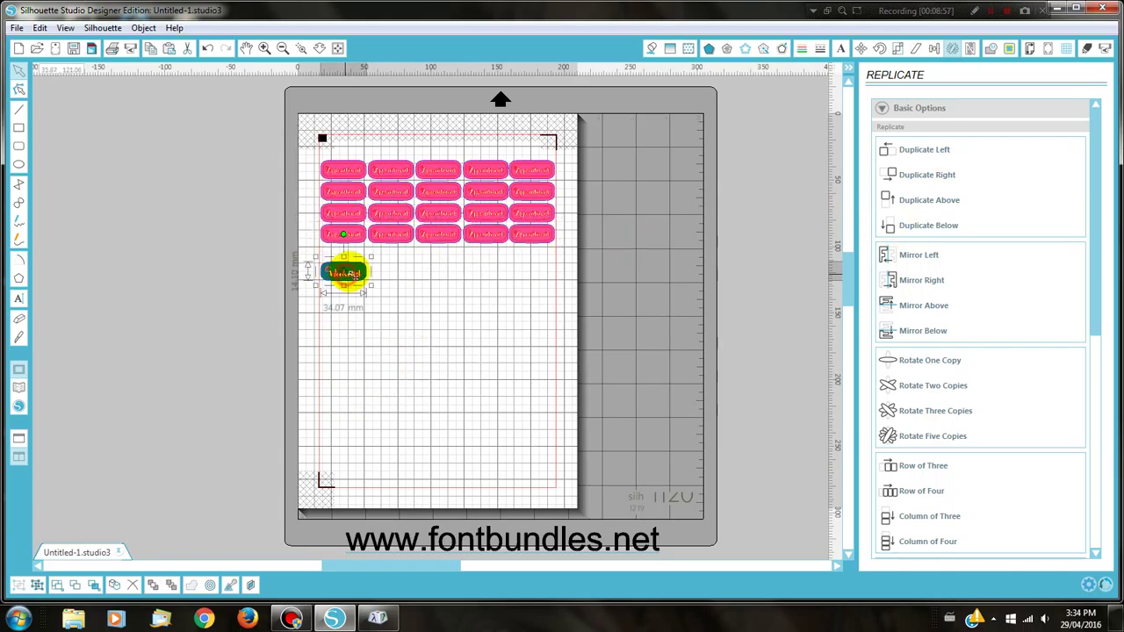
left_click(918, 180)
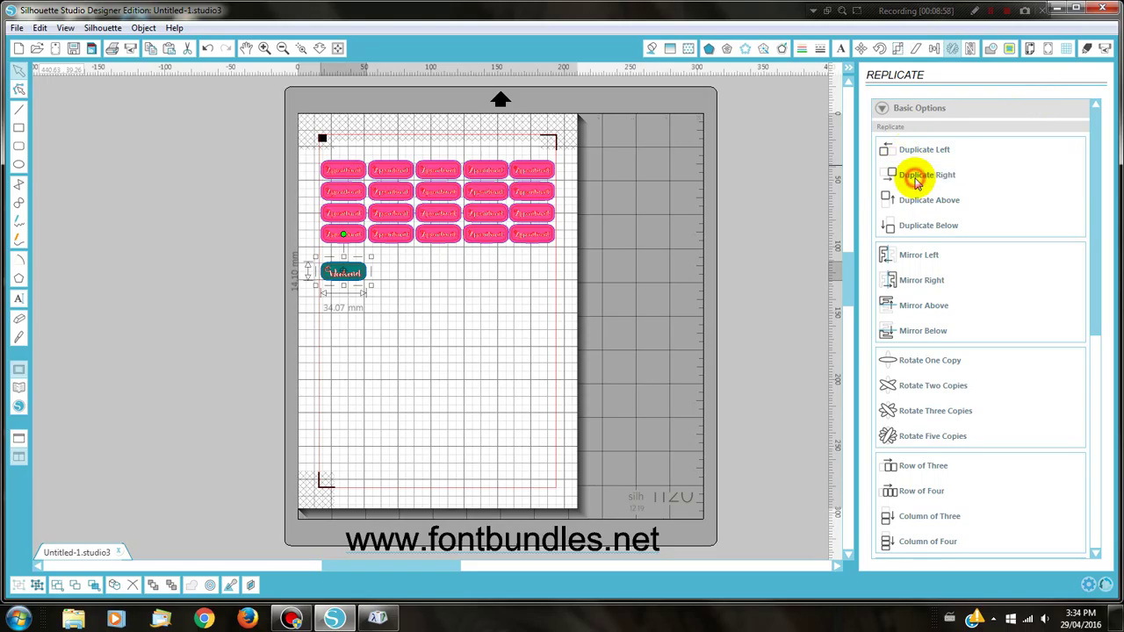
left_click(916, 180)
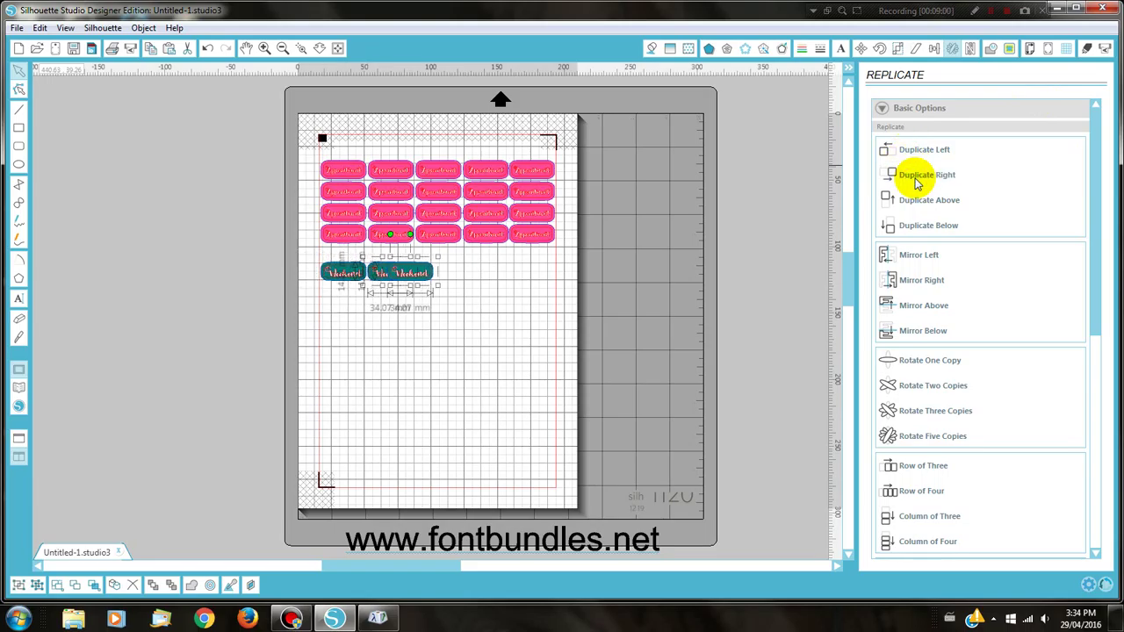
left_click(916, 180)
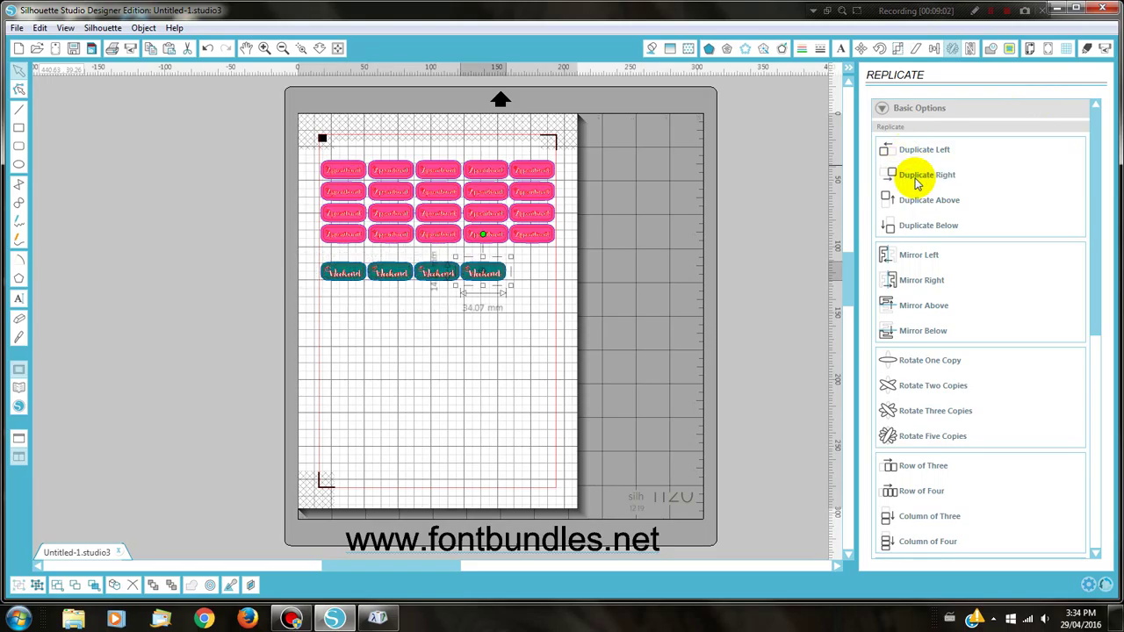
left_click(916, 180)
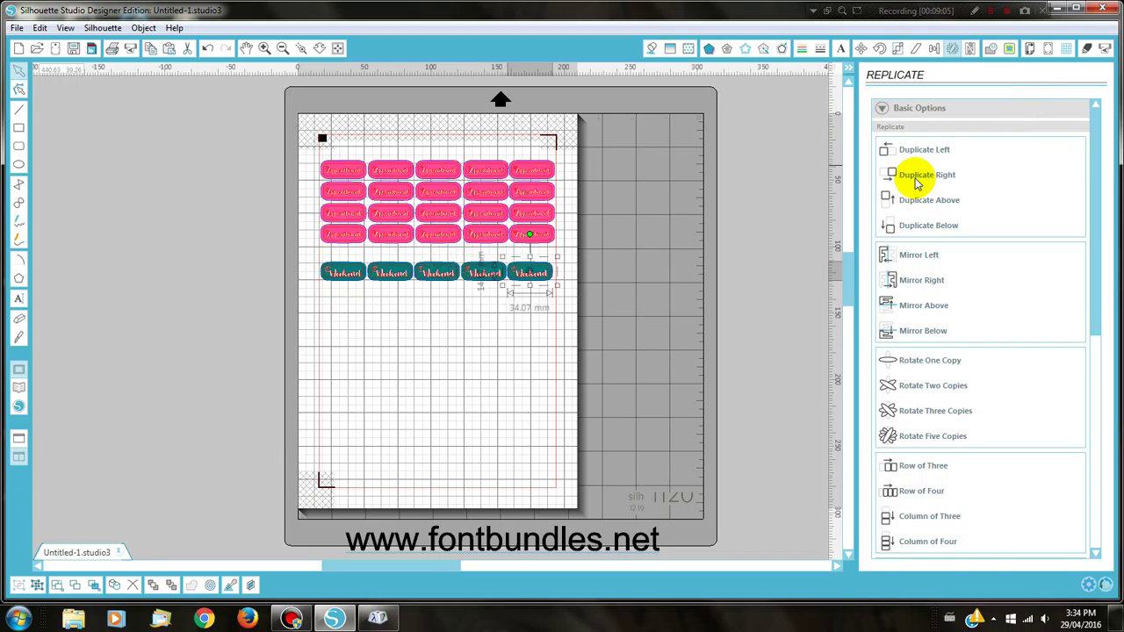
Select the teal row and duplicate it below three times for four teal rows.
left_click_drag(248, 269, 667, 274)
left_click(910, 225)
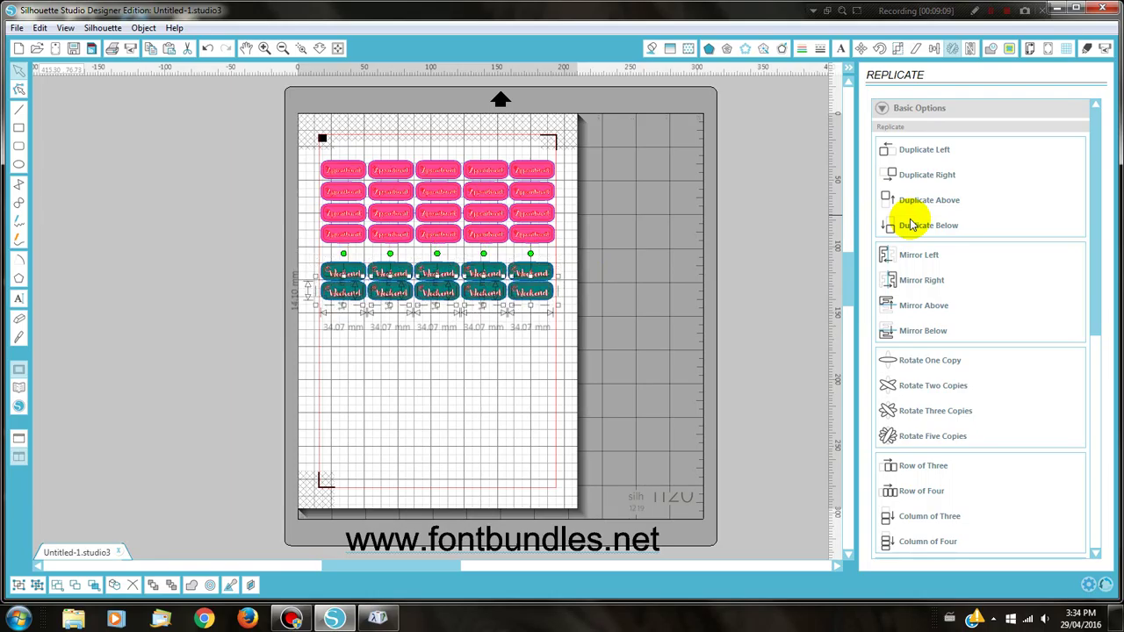
left_click(910, 225)
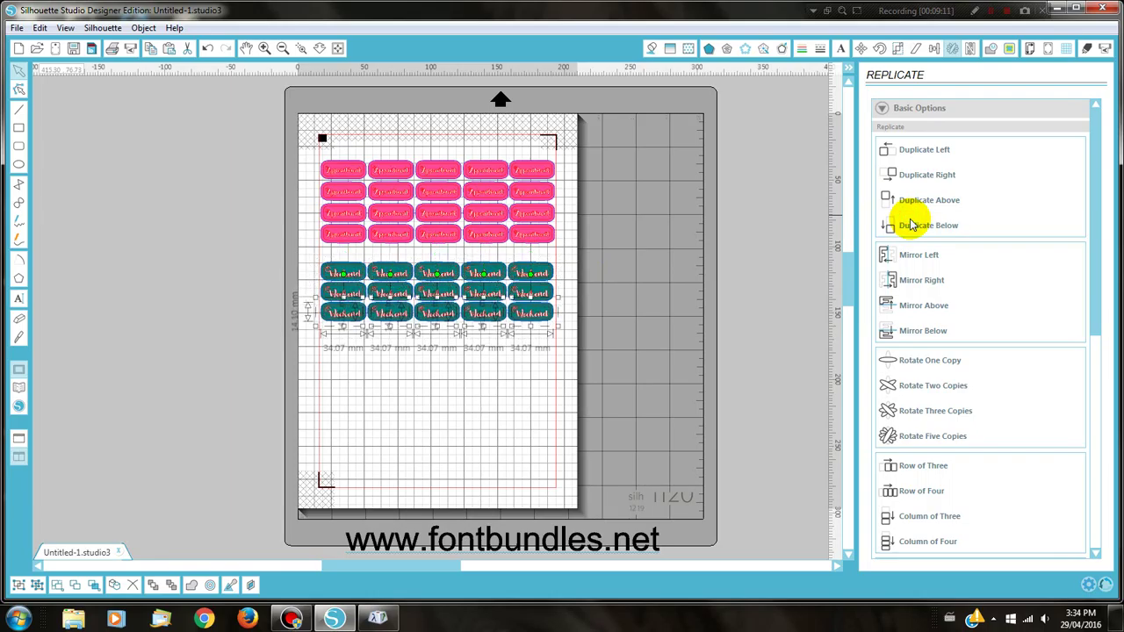
left_click(910, 225)
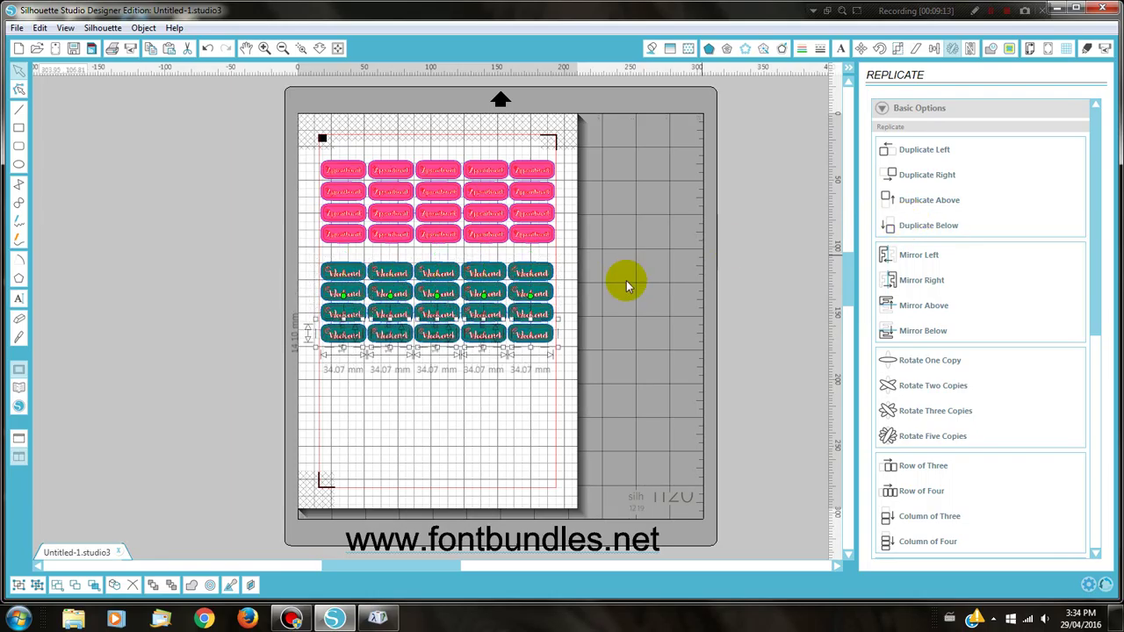
left_click(112, 47)
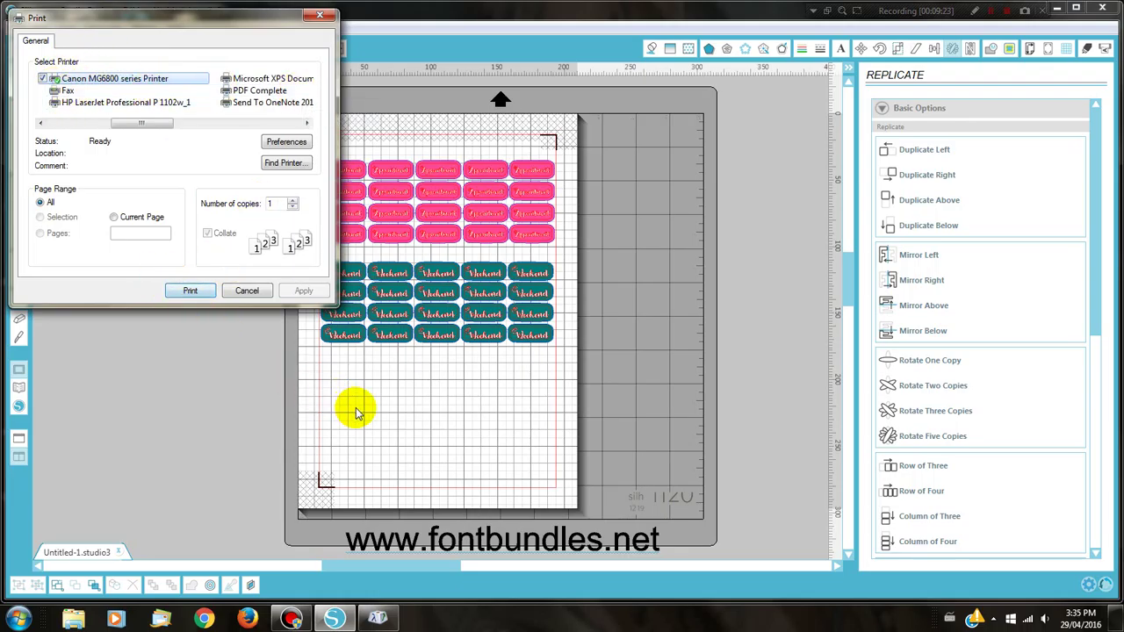
left_click(246, 292)
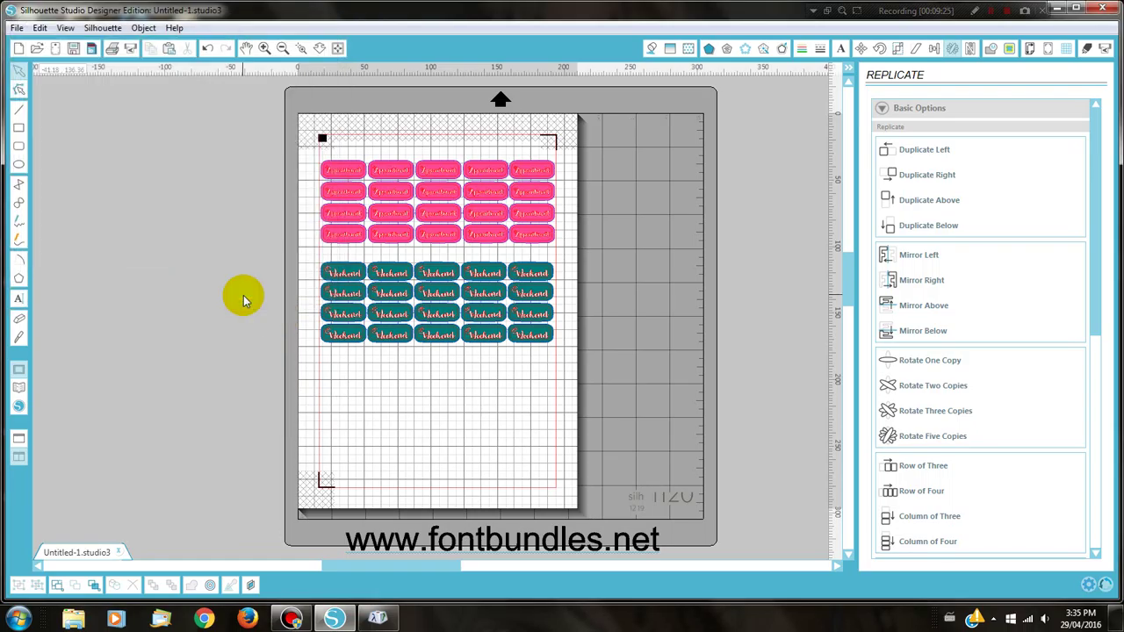
Open the Send to Silhouette cut settings and zoom in on the forty stickers.
left_click(130, 51)
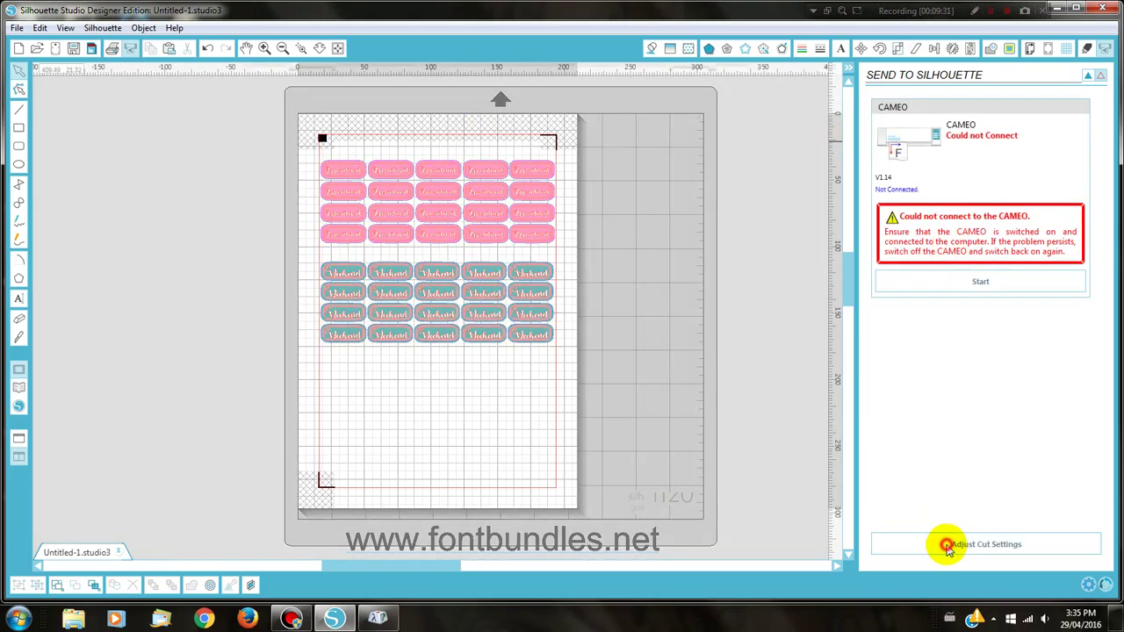
left_click(948, 545)
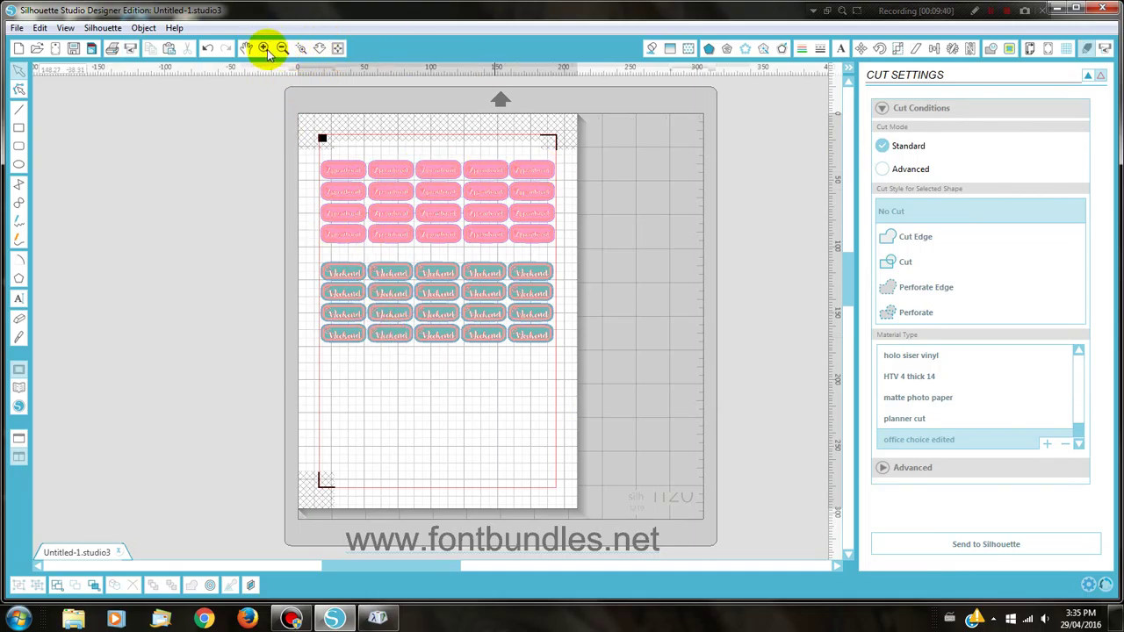
left_click(267, 49)
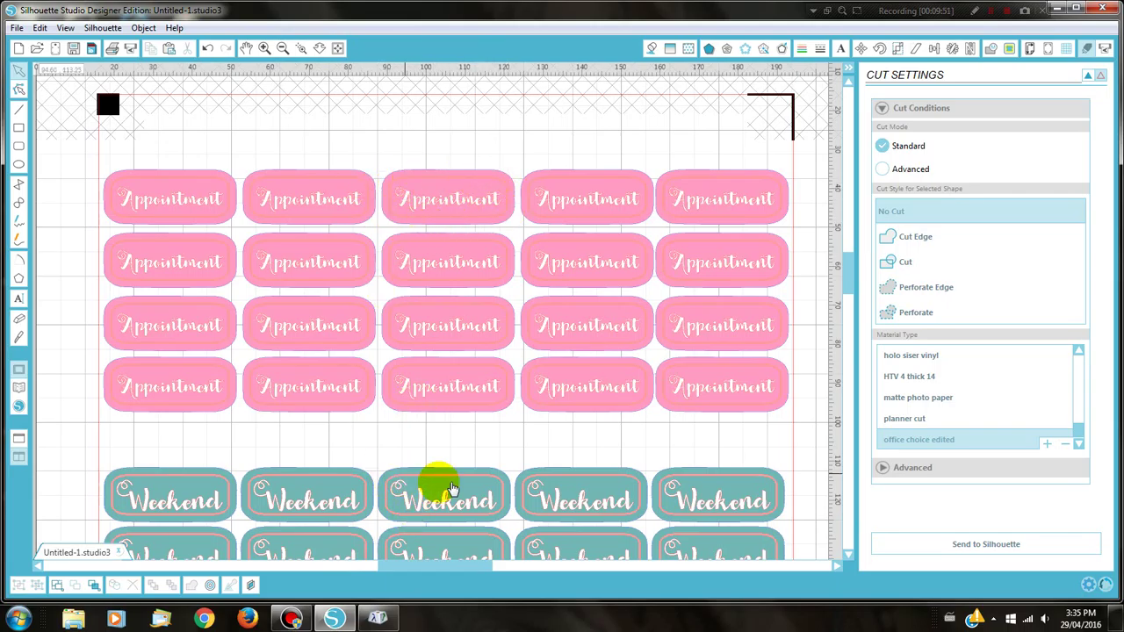
left_click(424, 510)
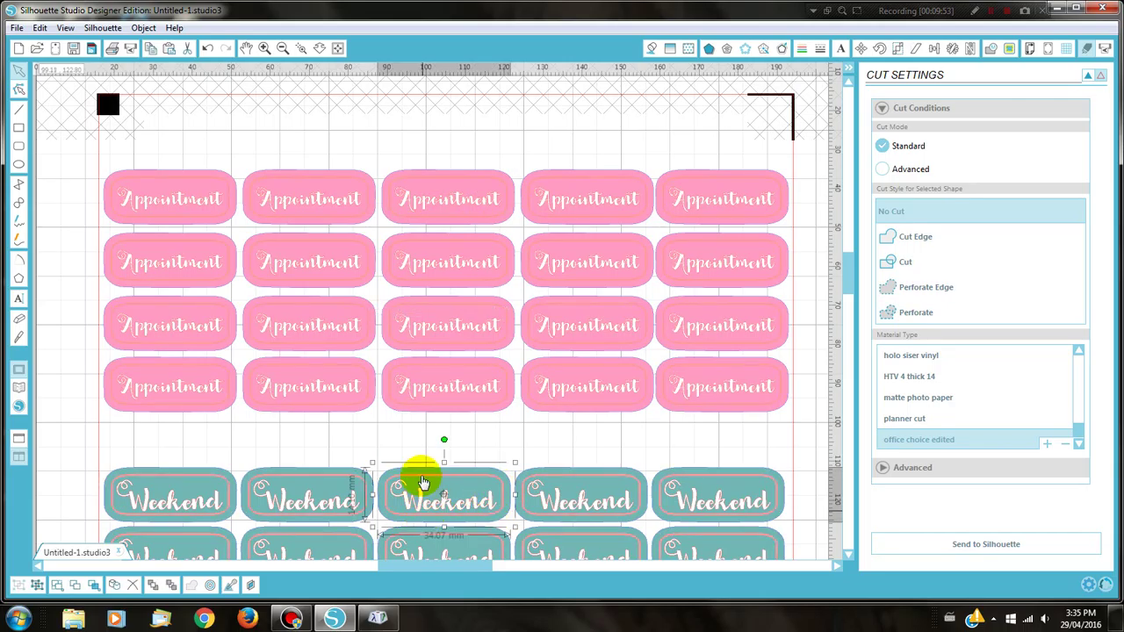
left_click(530, 447)
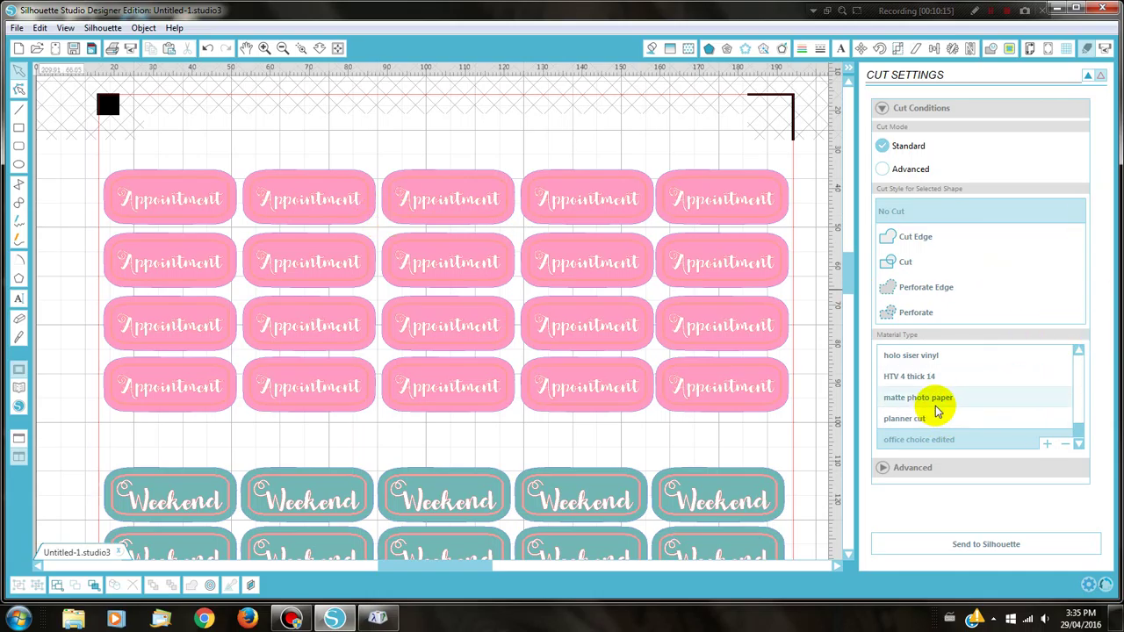
Pick White Sticker Paper, then the office choice white stickers material (speed 8, thickness 7).
scroll(938, 411, "up", 2)
scroll(938, 412, "up", 1)
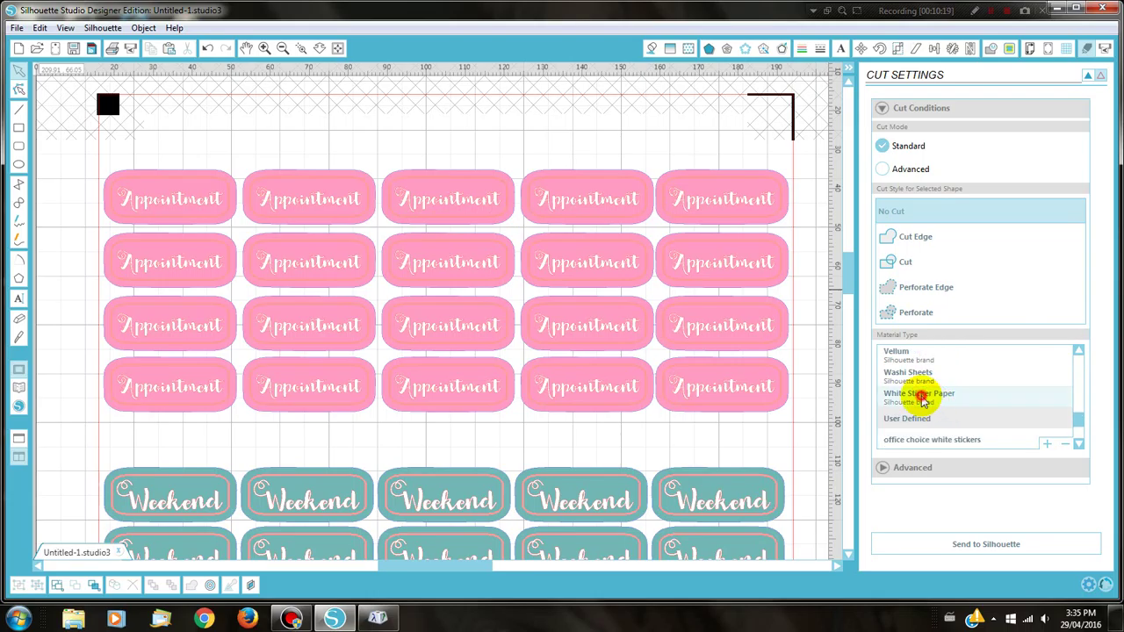
left_click(924, 396)
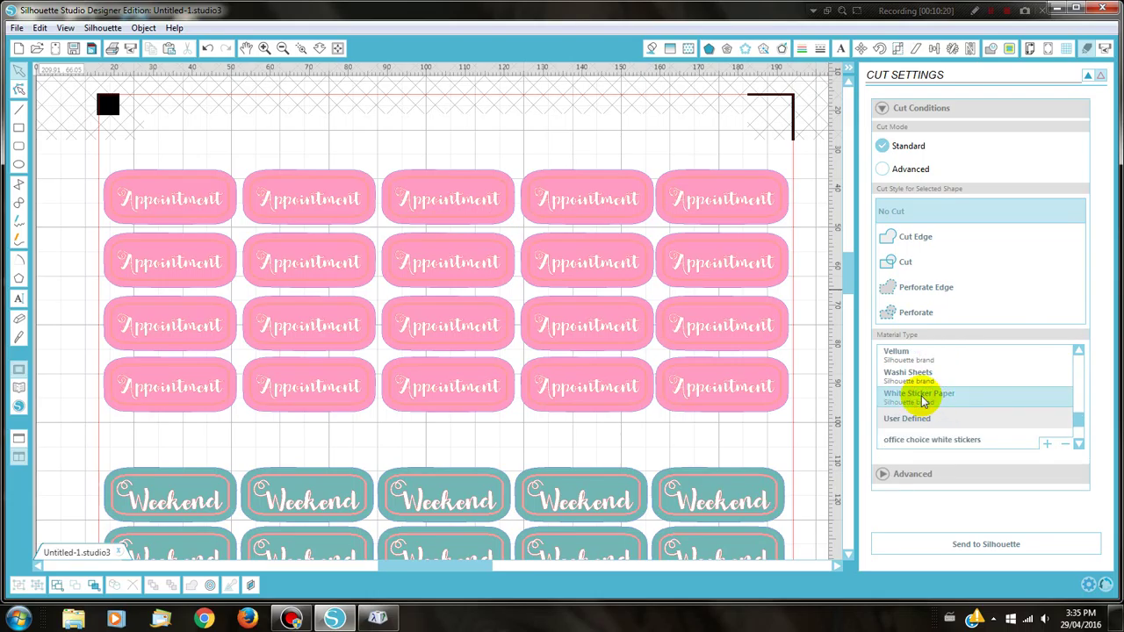
left_click(1095, 209)
left_click_drag(1098, 243, 878, 311)
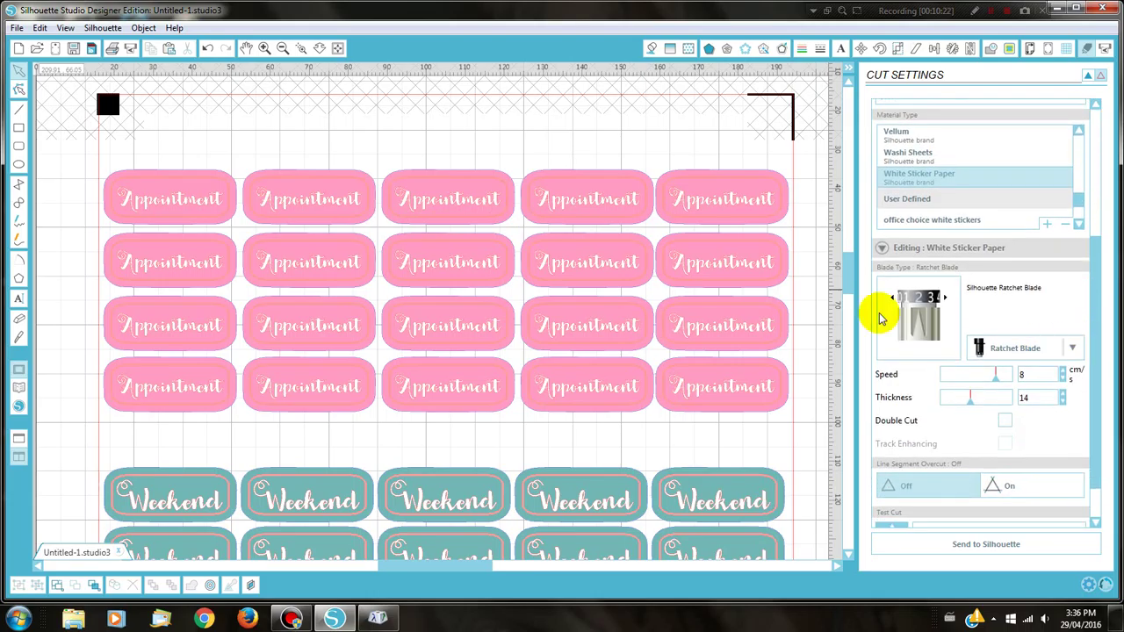
left_click(911, 223)
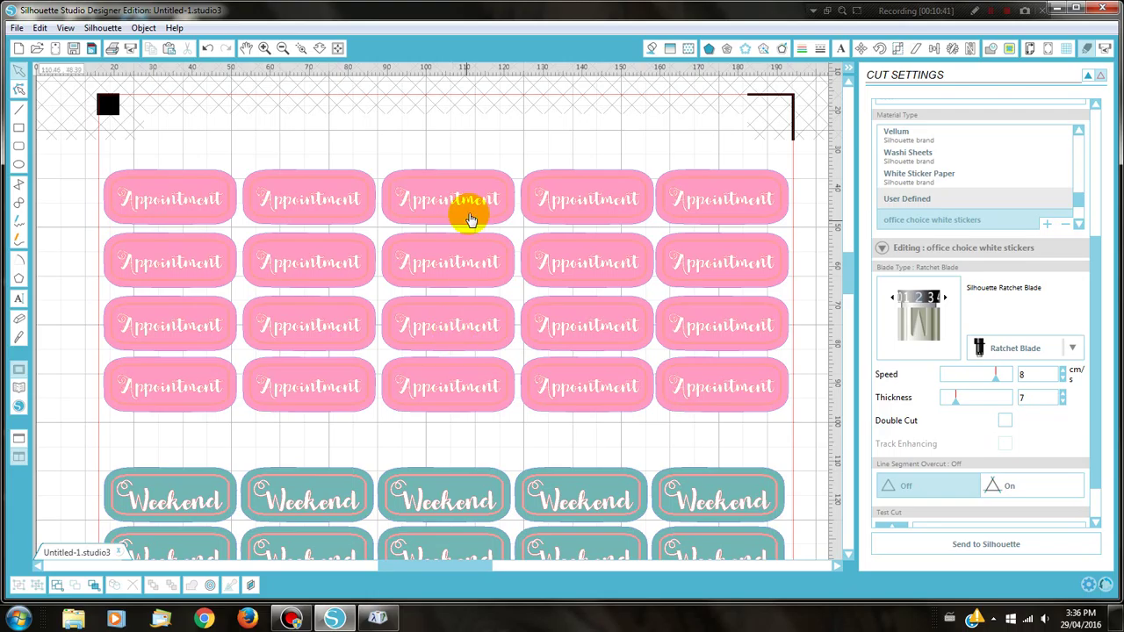
Fit the full A4 sticker sheet in the window and open the Rotate panel.
left_click(338, 48)
left_click(338, 49)
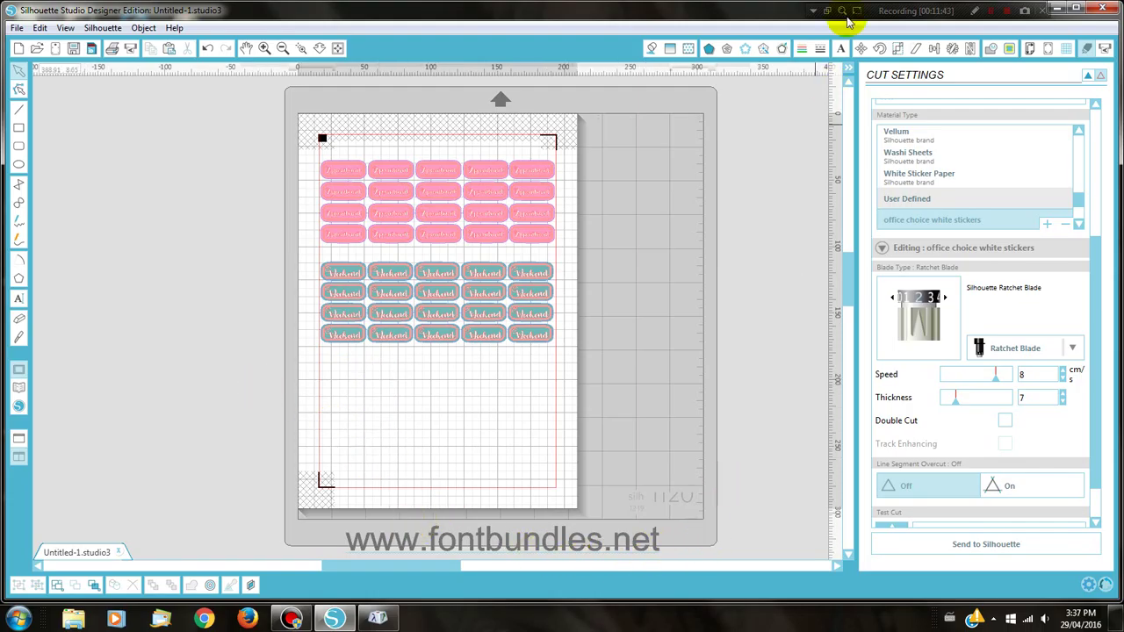
left_click(879, 48)
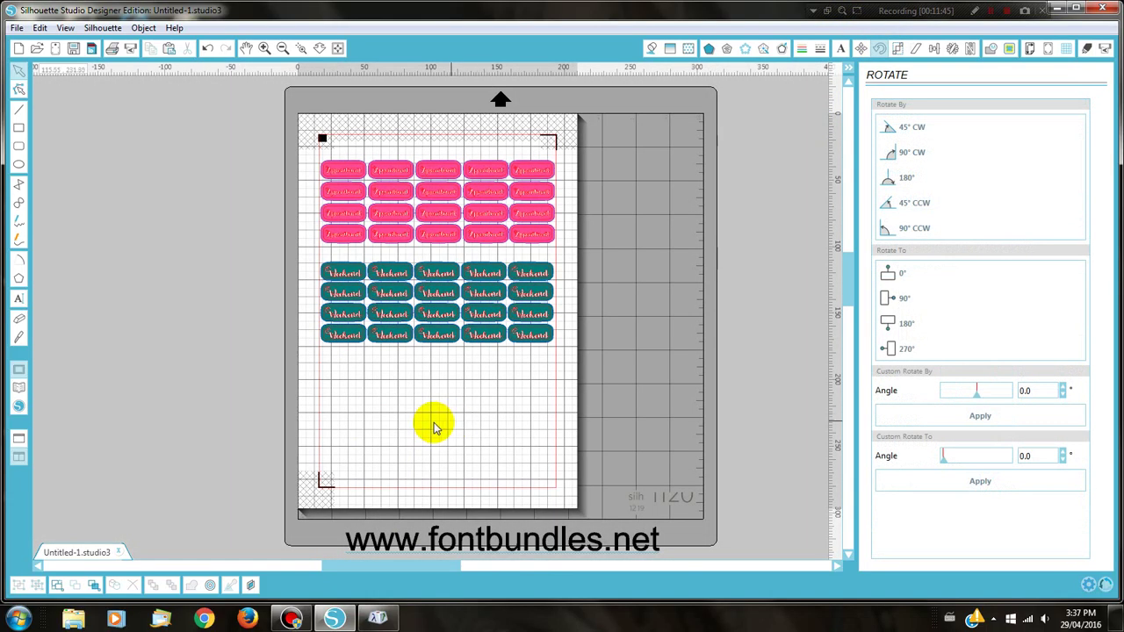